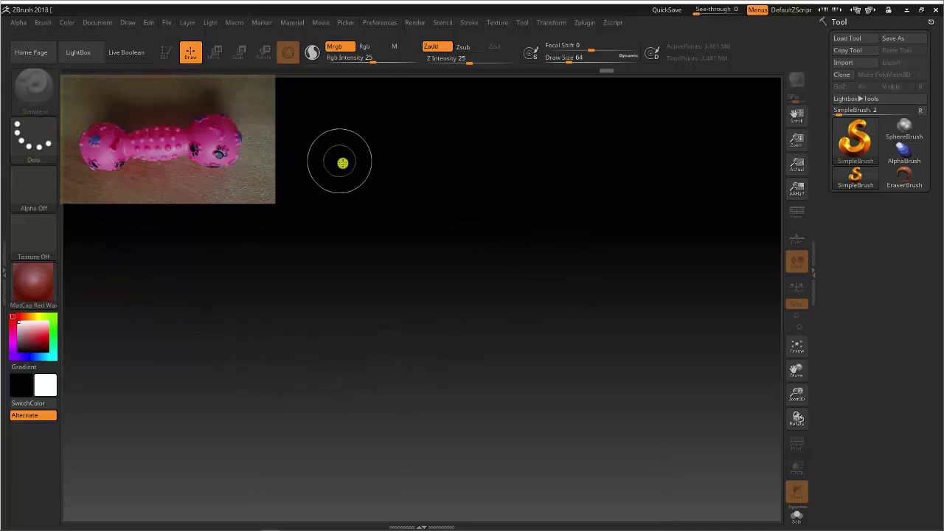
- Bring up Spotlight for the pink toy photo and move it toward the canvas centre
key("z")
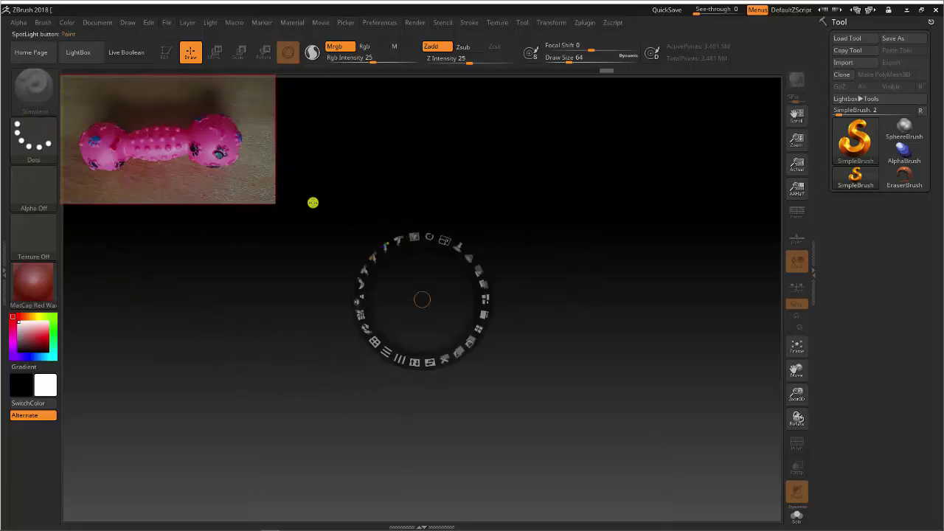
left_click_drag(228, 200, 333, 293)
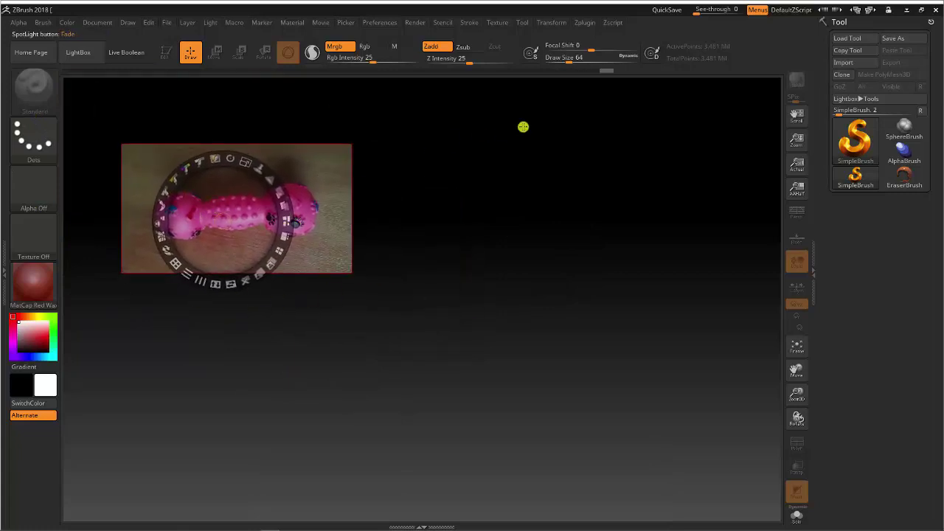
- Import the brinquedo pet photo as a texture and close LightBox
left_click(501, 23)
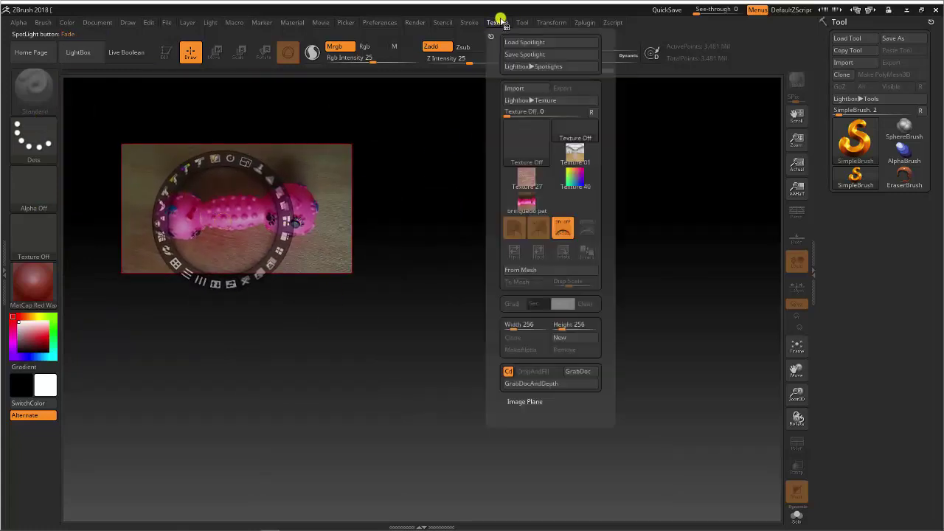
left_click(515, 88)
left_click(96, 108)
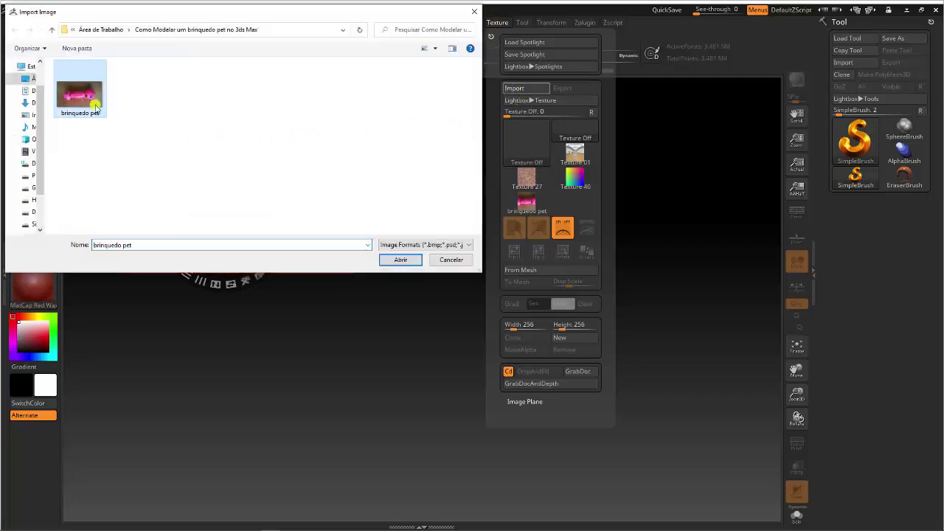
left_click(399, 259)
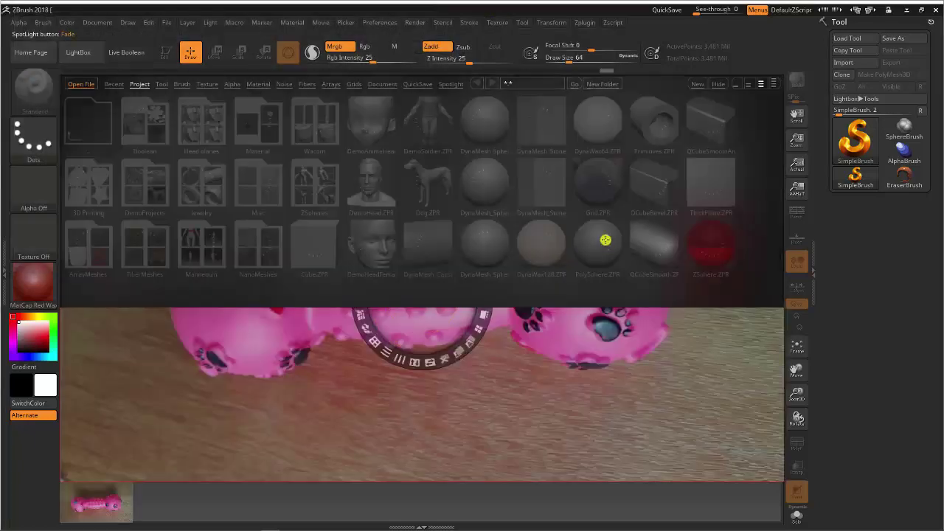
left_click(82, 59)
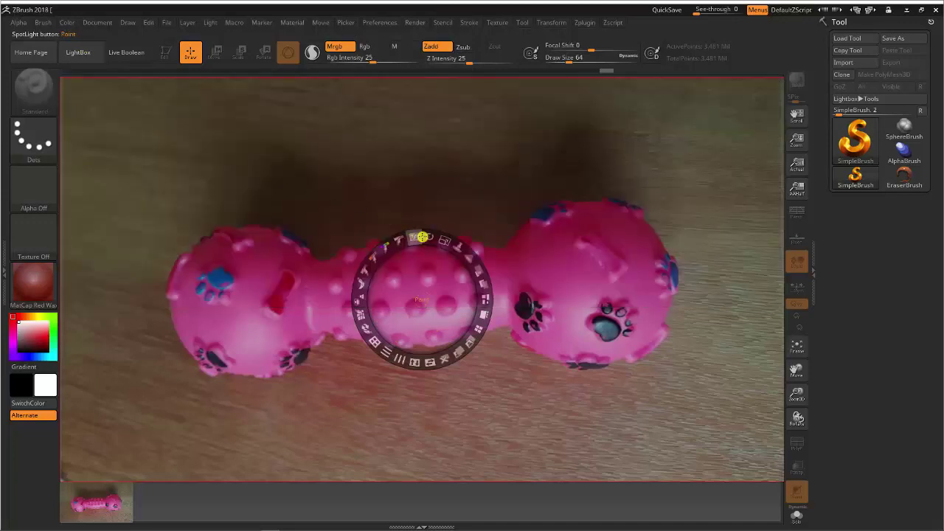
- Shrink the photo, park it at the canvas top-left, and exit Spotlight
left_click_drag(443, 240, 371, 253)
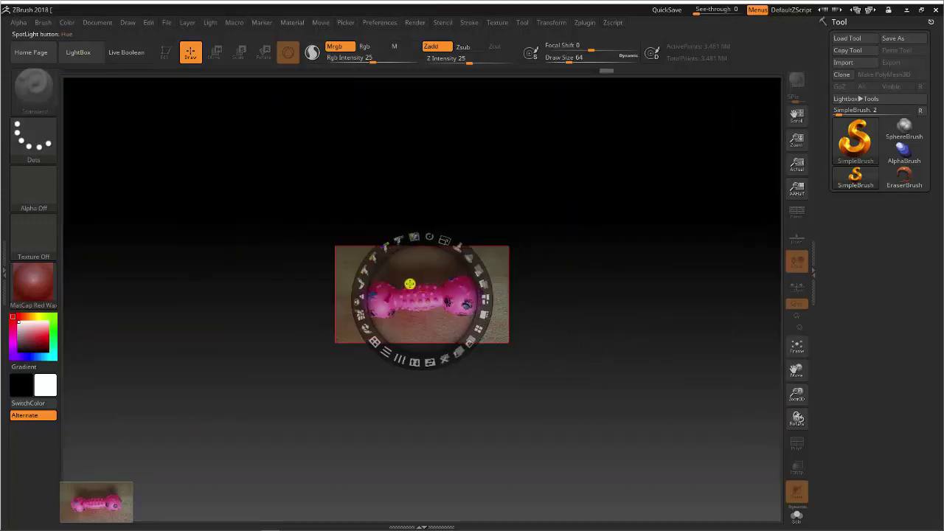
left_click_drag(274, 217, 175, 97)
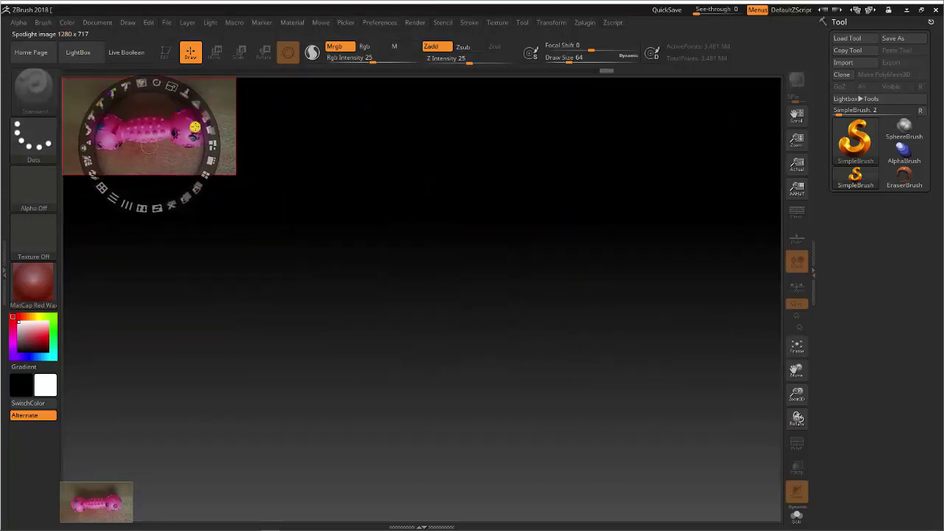
key("z")
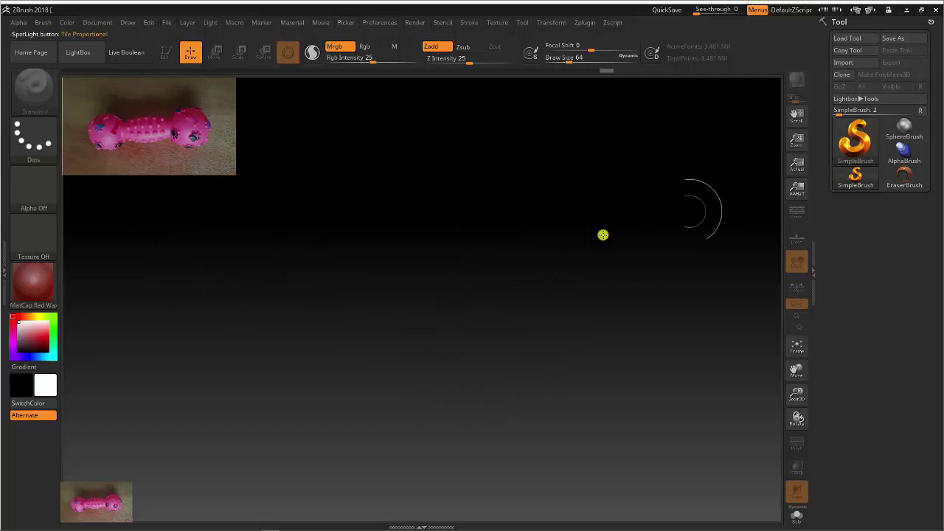
- Draw a Sphere3D in Edit mode and convert it to the polymesh PM3D_Sphere3D_1
left_click(852, 144)
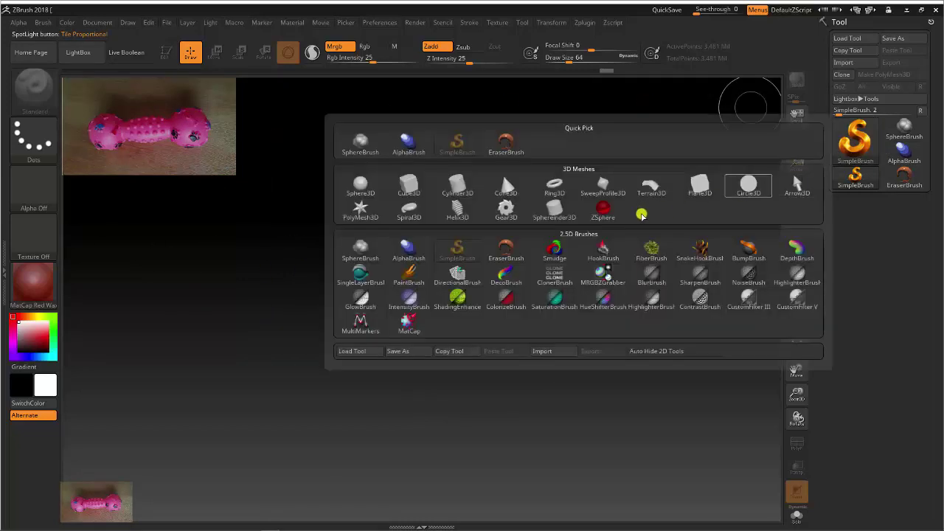
left_click(369, 193)
left_click_drag(443, 291, 555, 396)
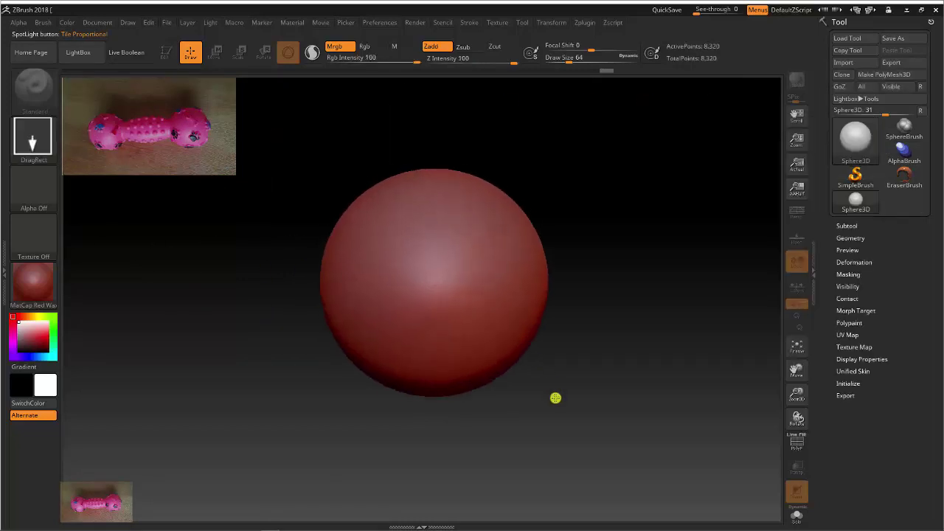
left_click(166, 54)
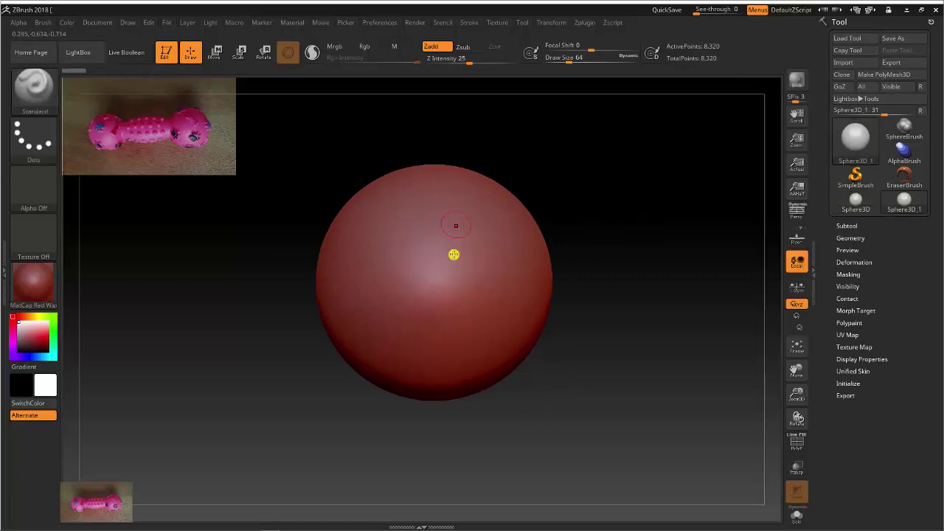
left_click_drag(453, 255, 533, 214)
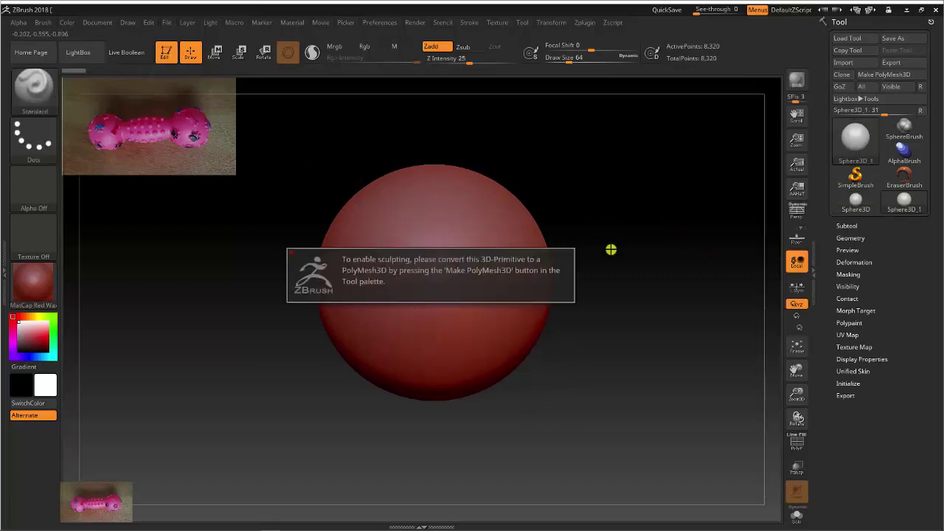
left_click(886, 75)
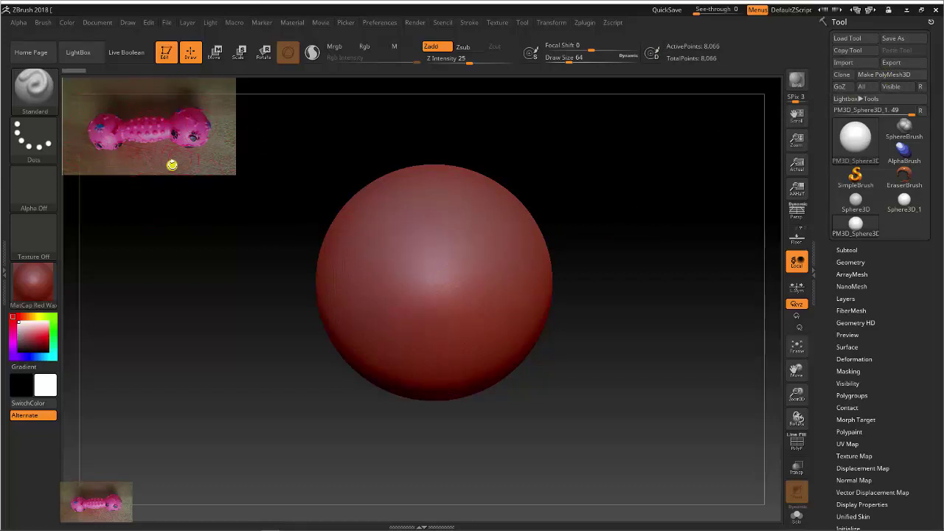
- Dock the Brush palette in the left tray
left_click(4, 220)
scroll(120, 49, "up", 1)
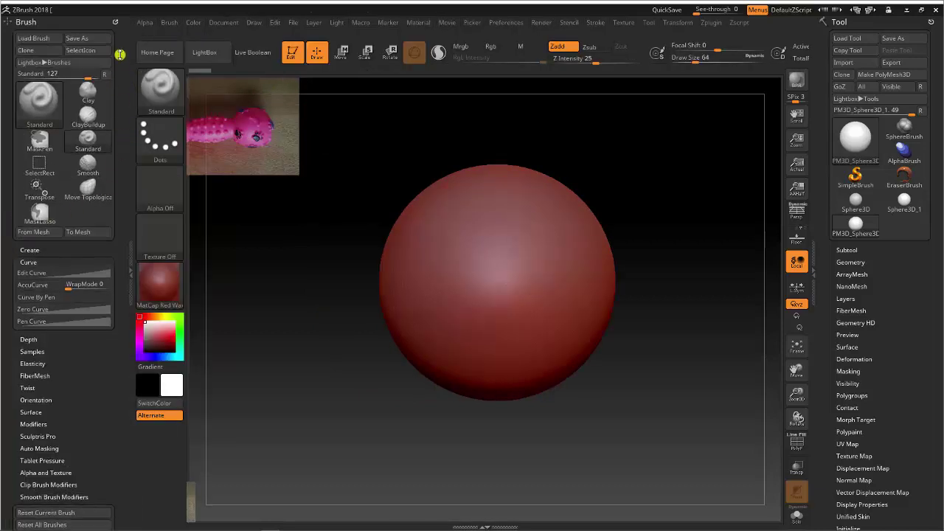
left_click(114, 22)
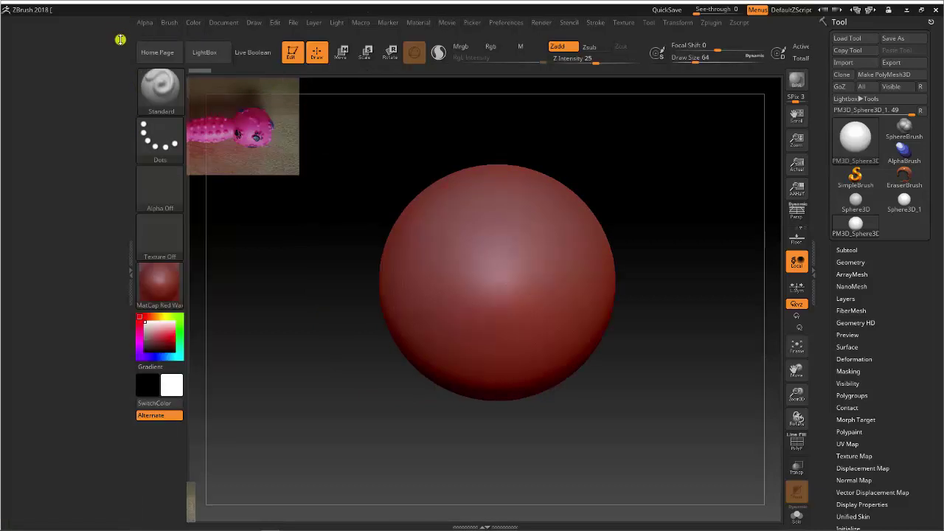
left_click(172, 22)
left_click_drag(164, 32, 69, 37)
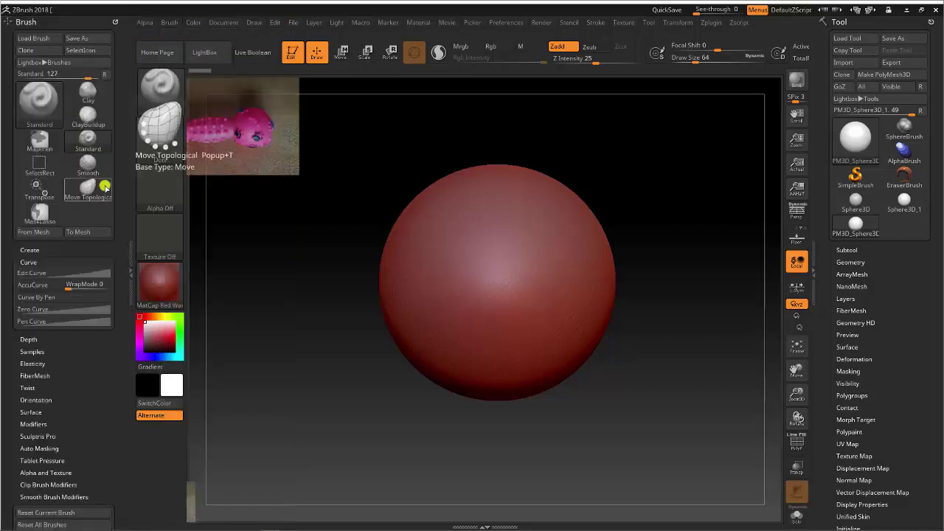
scroll(118, 214, "down", 3)
scroll(68, 213, "down", 2)
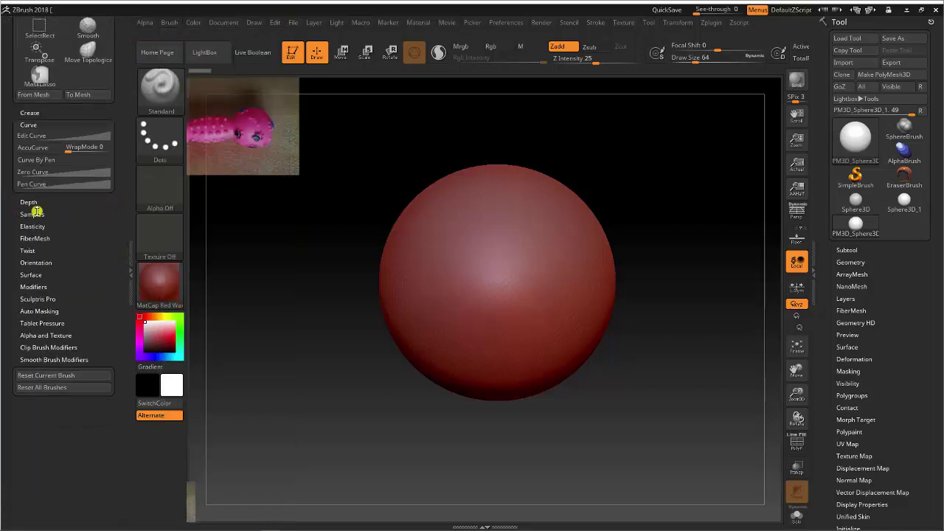
- Turn off Spotlight Projection in Samples, undo a test stroke, and close the tray
left_click(35, 214)
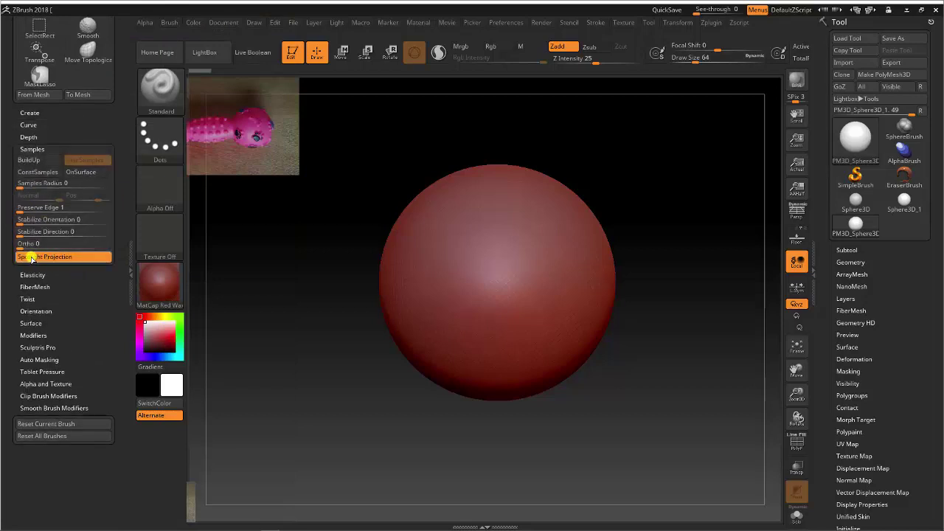
left_click(48, 258)
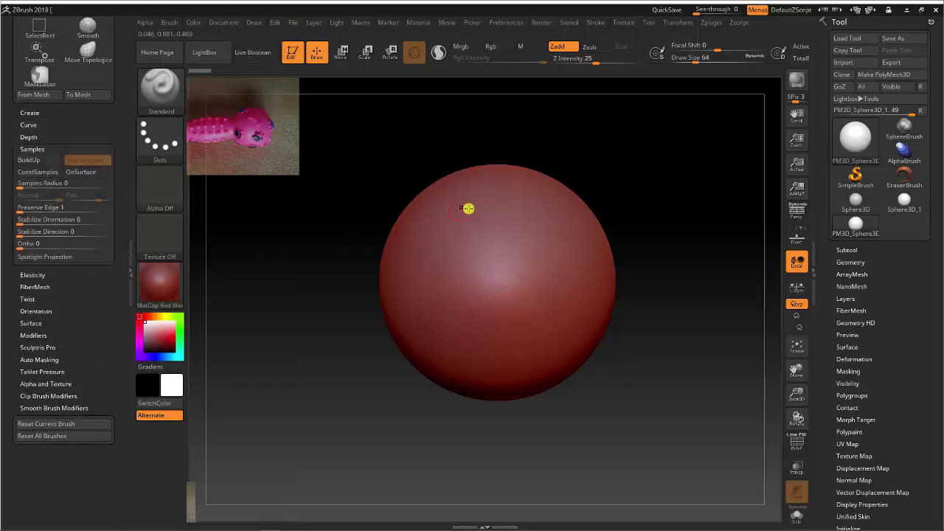
mouse_move(471, 221)
left_mouse_down()
mouse_move(517, 272)
mouse_move(553, 347)
left_mouse_up()
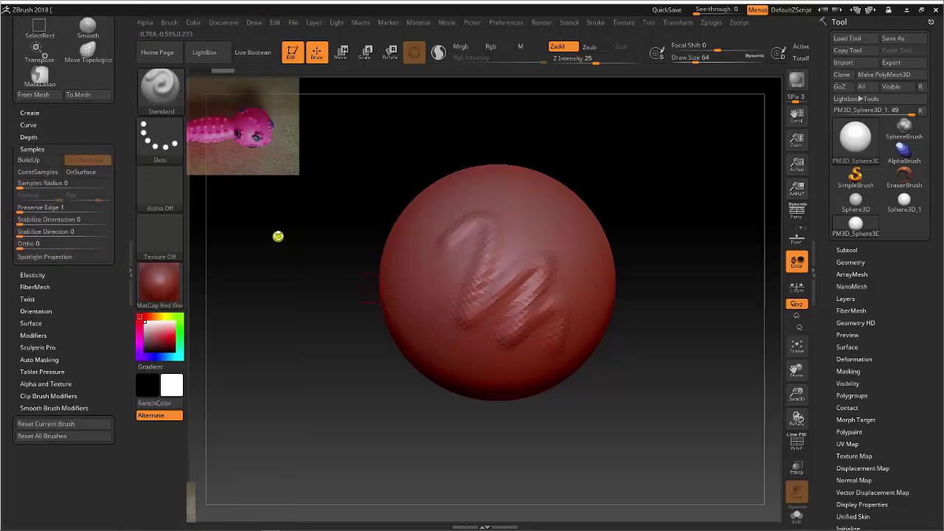
key("ctrl+z")
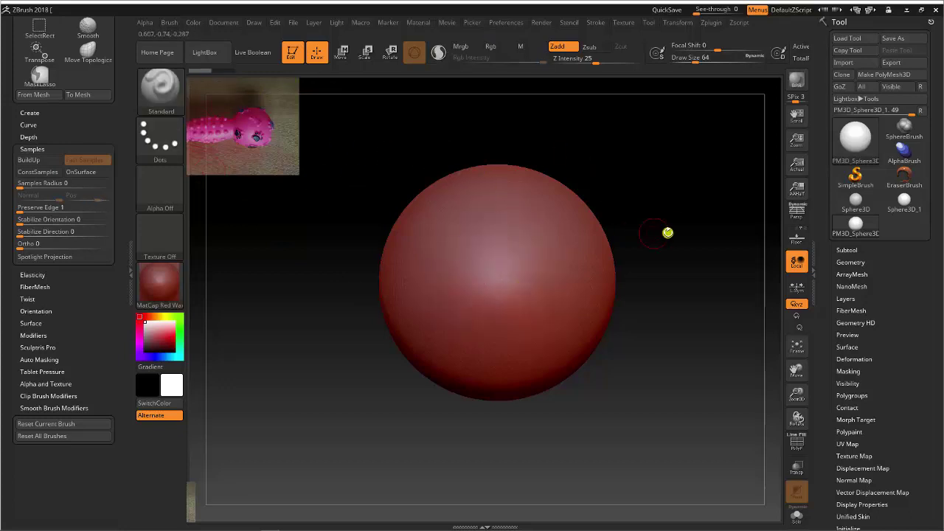
key("ctrl+z")
key("ctrl+z")
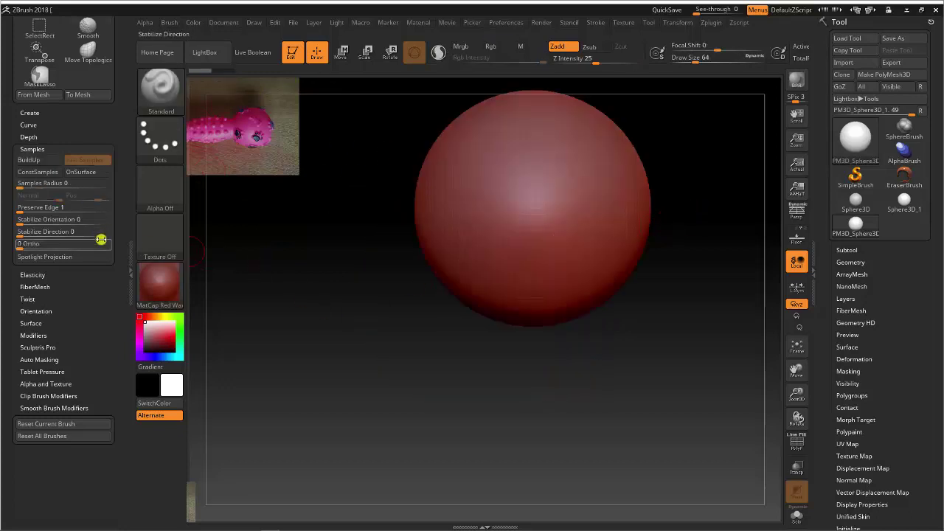
left_click(130, 266)
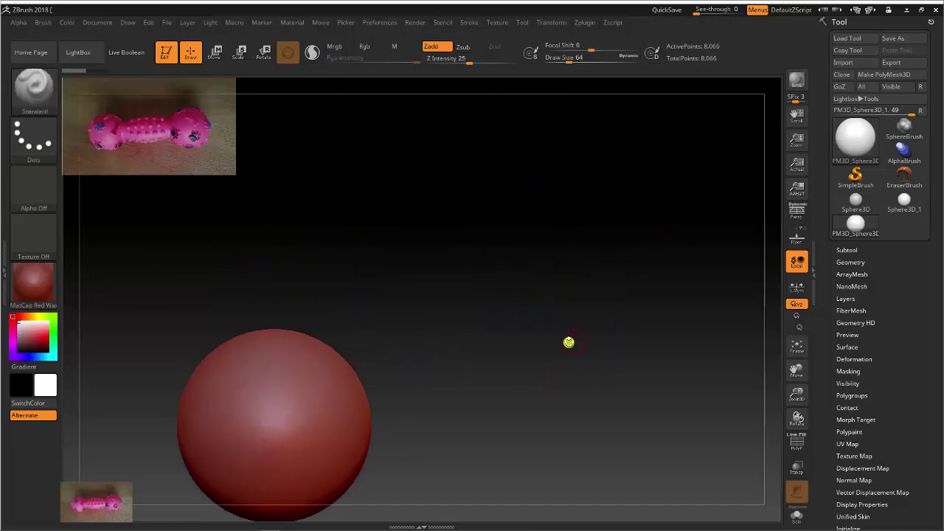
- Insert a Cylinder3D subtool into the model
left_click(850, 249)
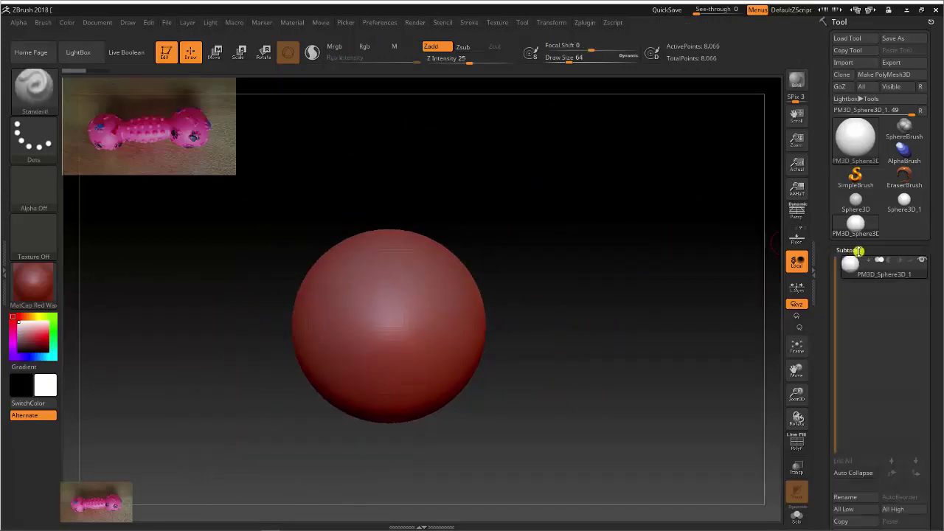
left_click_drag(829, 432, 829, 379)
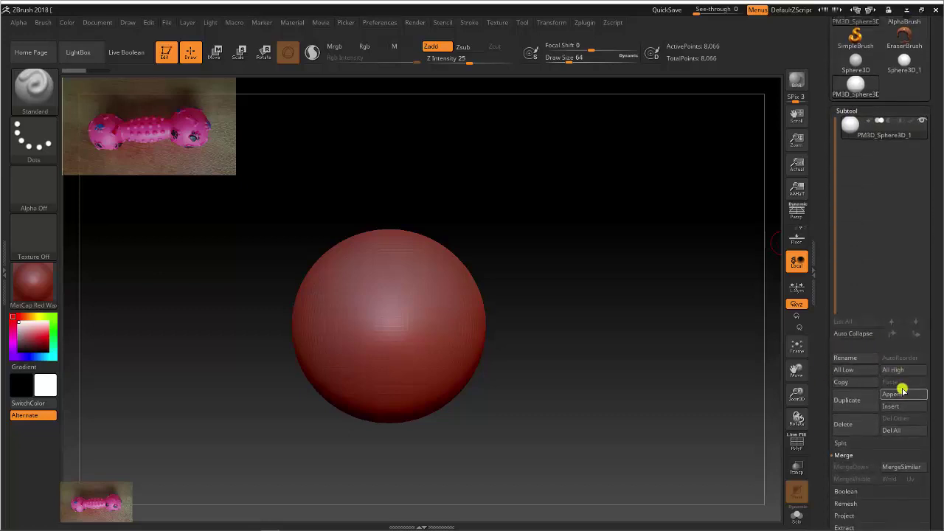
left_click(896, 406)
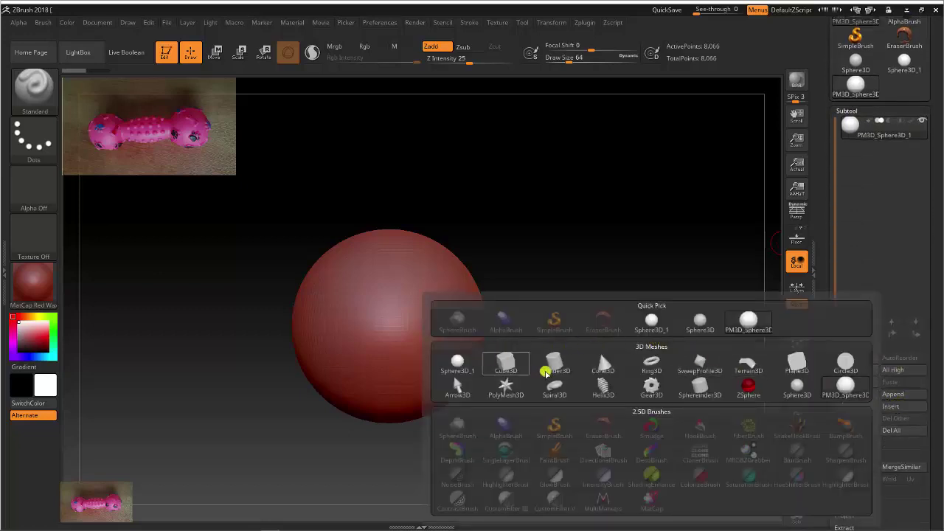
left_click(554, 361)
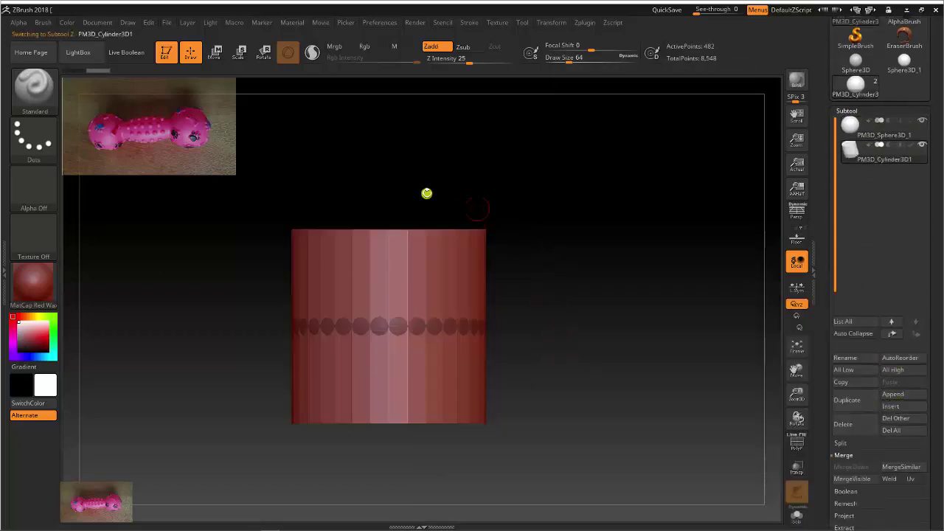
- Scale and orient the cylinder horizontally through the sphere with the Move gizmo
left_click(214, 53)
left_click_drag(460, 137, 446, 184)
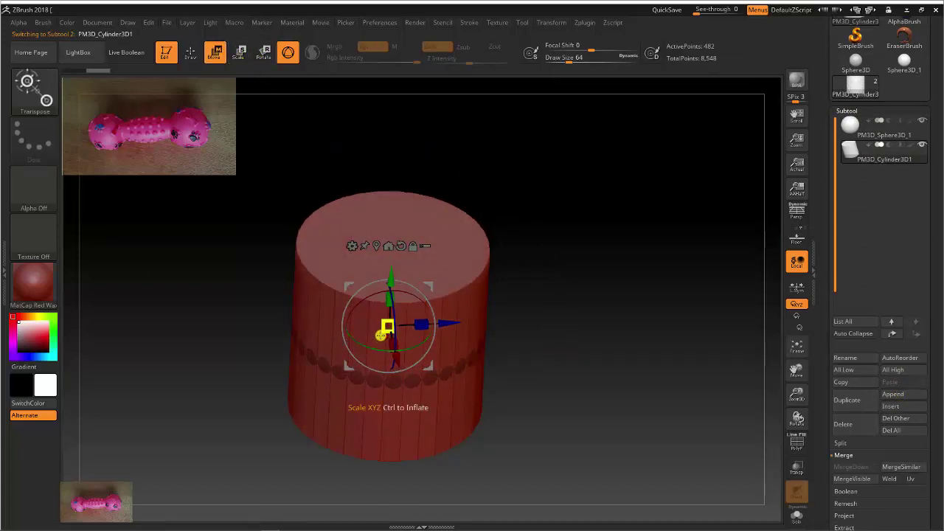
left_click_drag(383, 332, 403, 142, "ctrl")
mouse_move(527, 213)
left_mouse_down()
mouse_move(577, 200)
mouse_move(563, 247)
mouse_move(583, 258)
mouse_move(601, 229)
mouse_move(649, 232)
mouse_move(647, 242)
mouse_move(681, 236)
mouse_move(667, 268)
mouse_move(632, 236)
mouse_move(566, 247)
left_mouse_up()
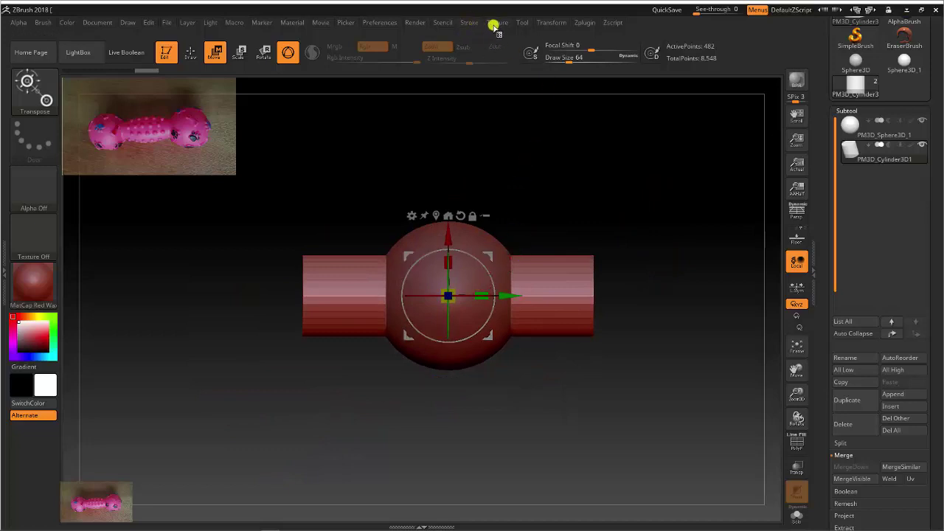
- Activate X-axis symmetry and rotate the model back to a level front view
left_click(552, 23)
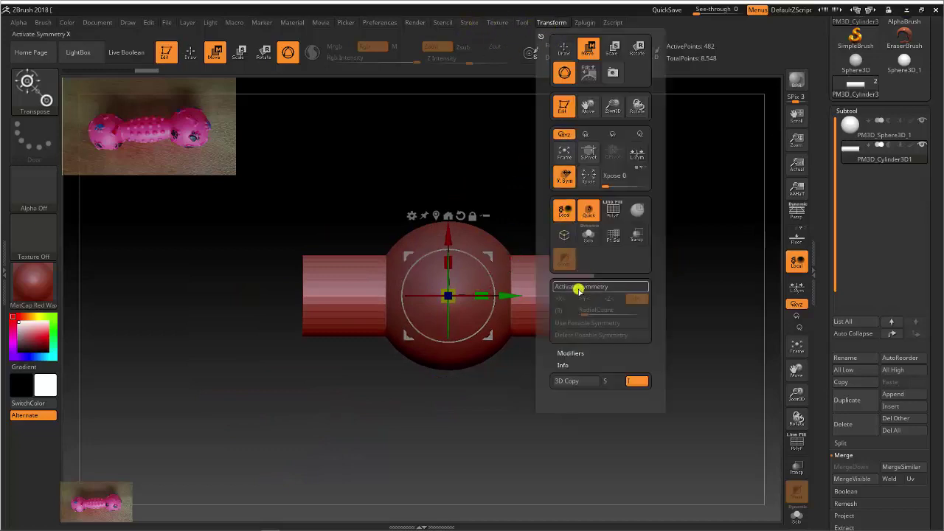
key("x")
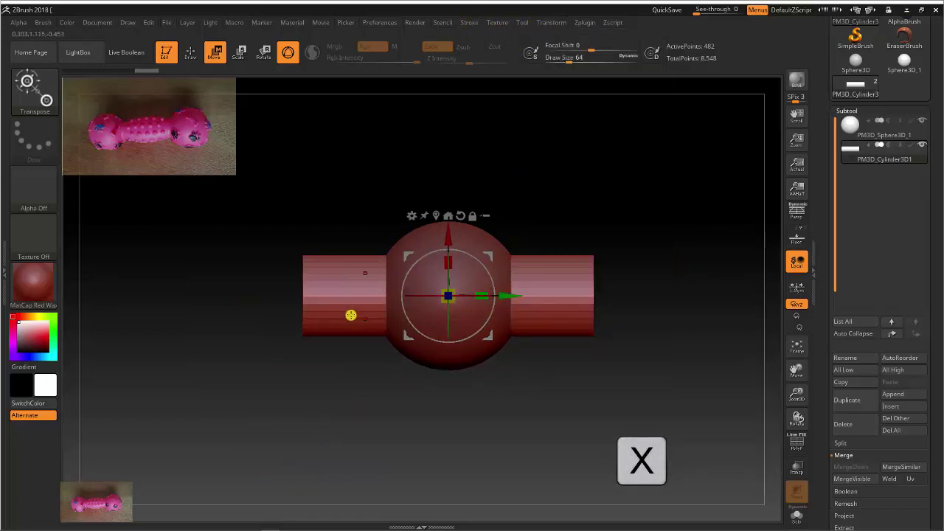
left_click_drag(372, 402, 344, 303)
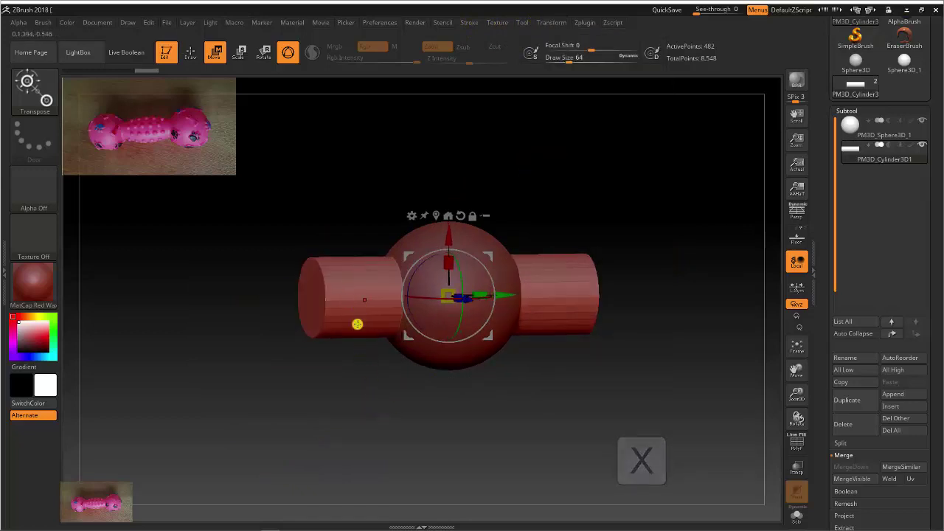
left_click_drag(357, 390, 547, 197, "shift")
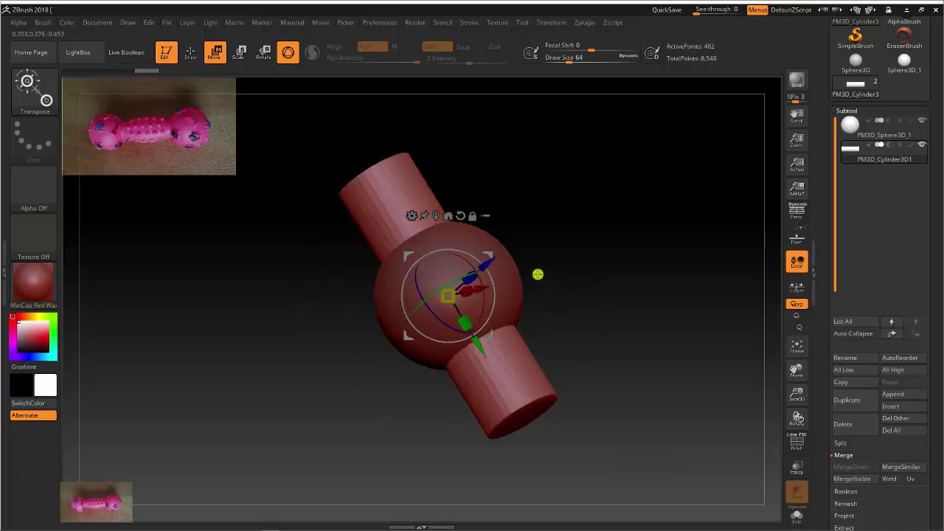
left_click(551, 22)
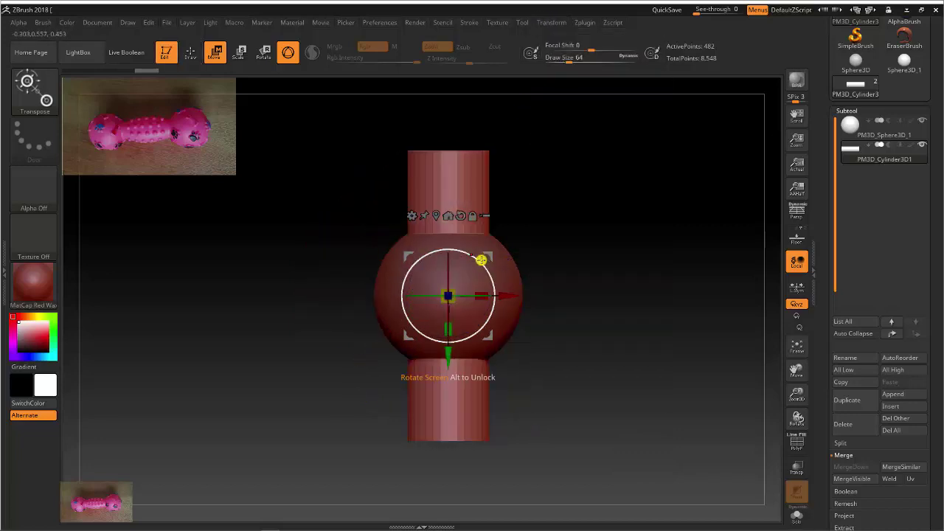
left_click_drag(482, 259, 503, 340, "shift")
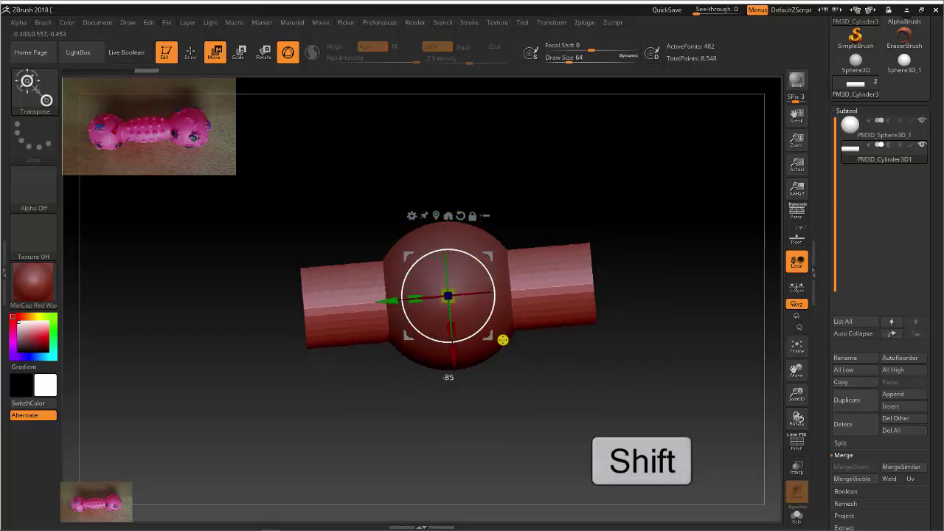
left_click(551, 22)
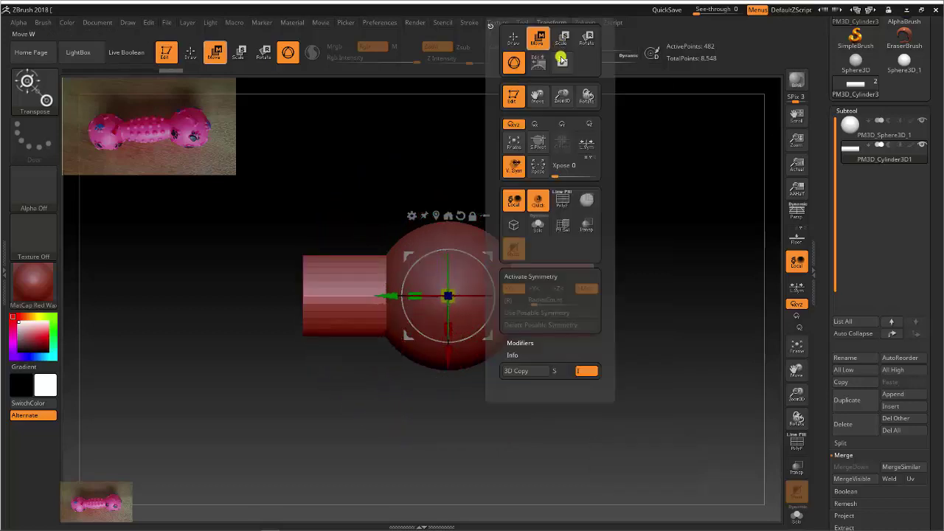
left_click(539, 277)
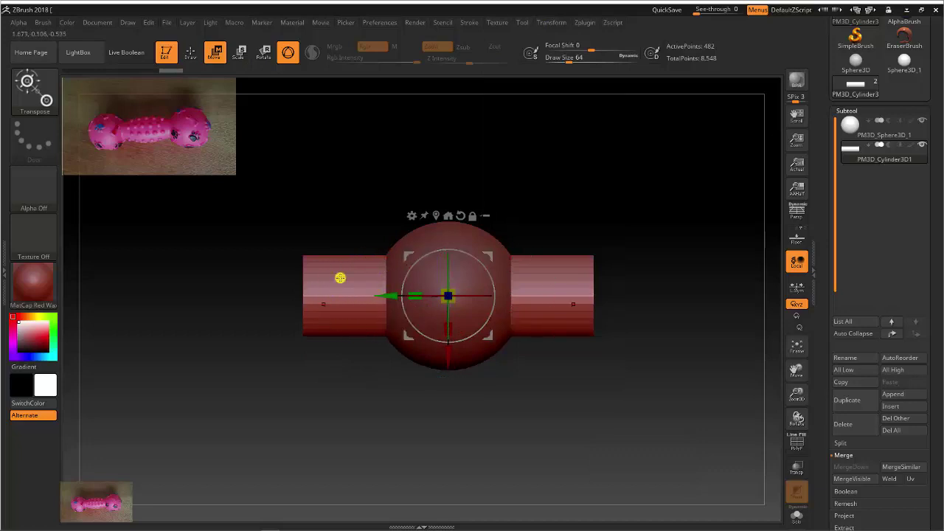
- Select the sphere subtool and slide it left along the rod
left_click(852, 127)
left_click_drag(512, 299, 320, 294)
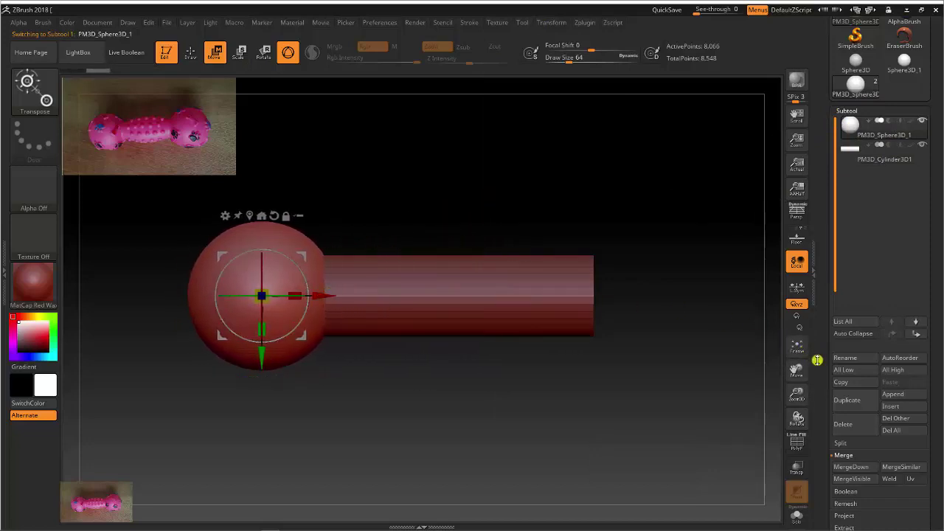
left_click_drag(818, 360, 830, 239)
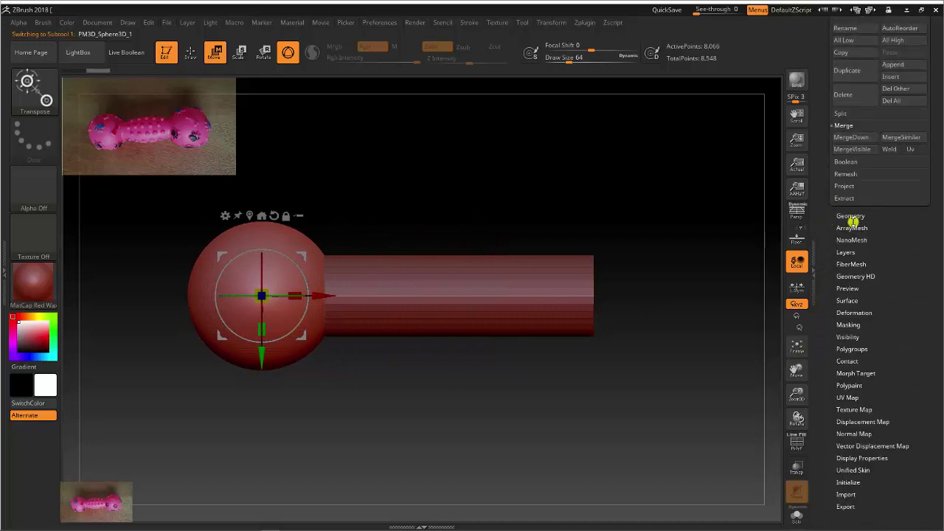
- Apply Mirror And Weld so a matching ball caps the rod's other end
left_click(852, 218)
left_click(858, 111)
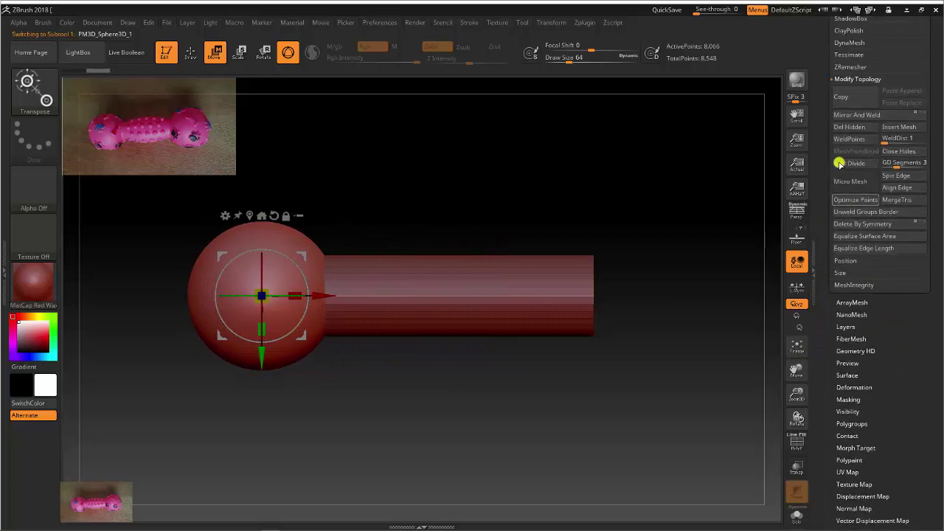
left_click_drag(821, 126, 835, 188)
left_click(864, 175)
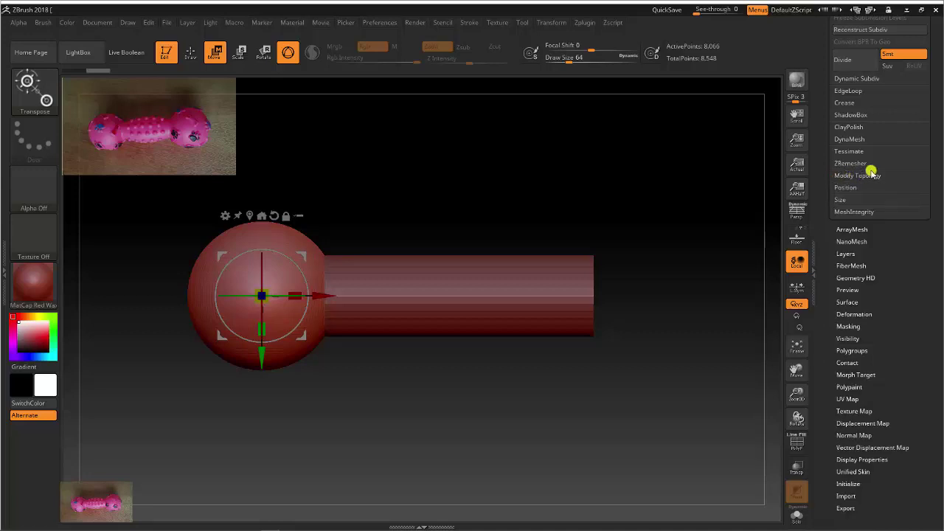
left_click(871, 175)
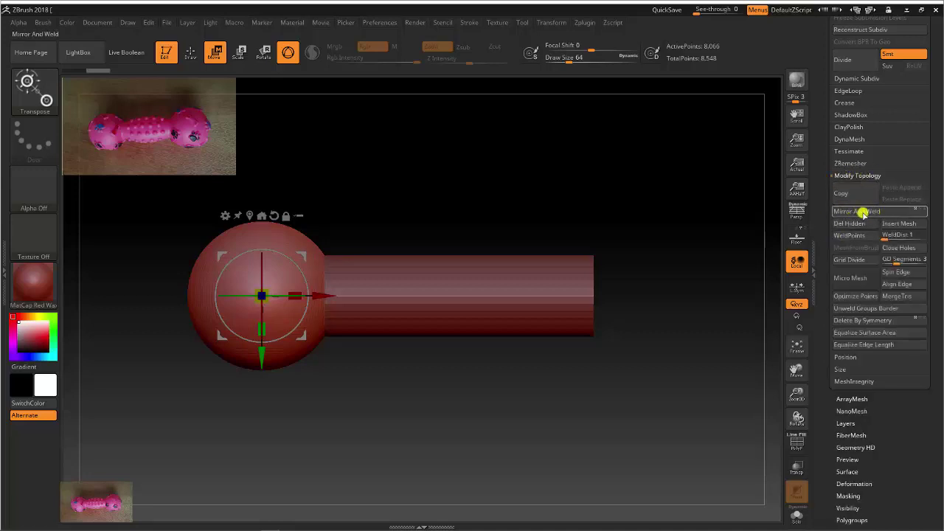
left_click(861, 212)
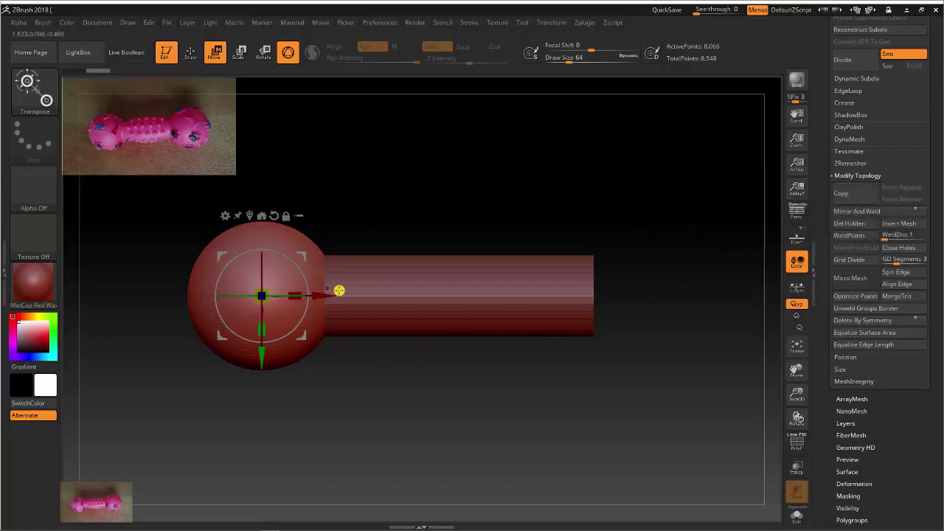
left_click_drag(339, 290, 678, 297)
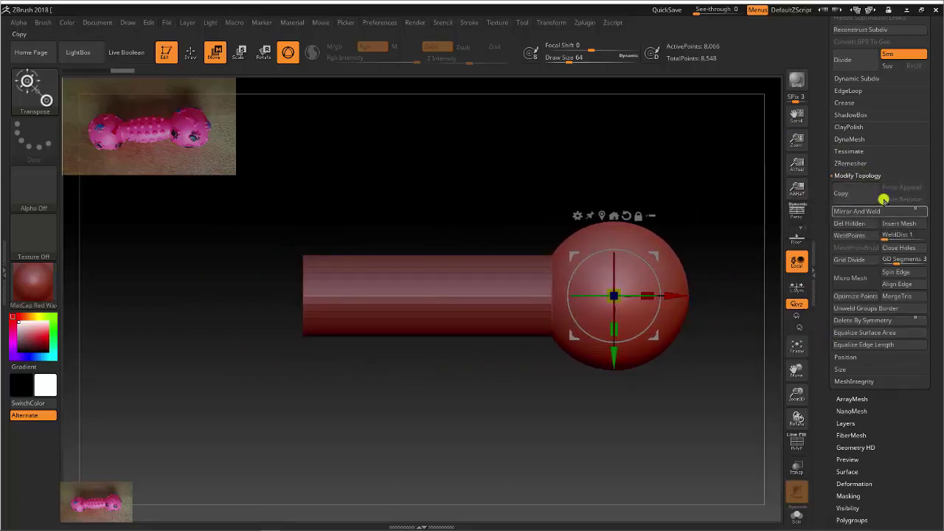
left_click(862, 212)
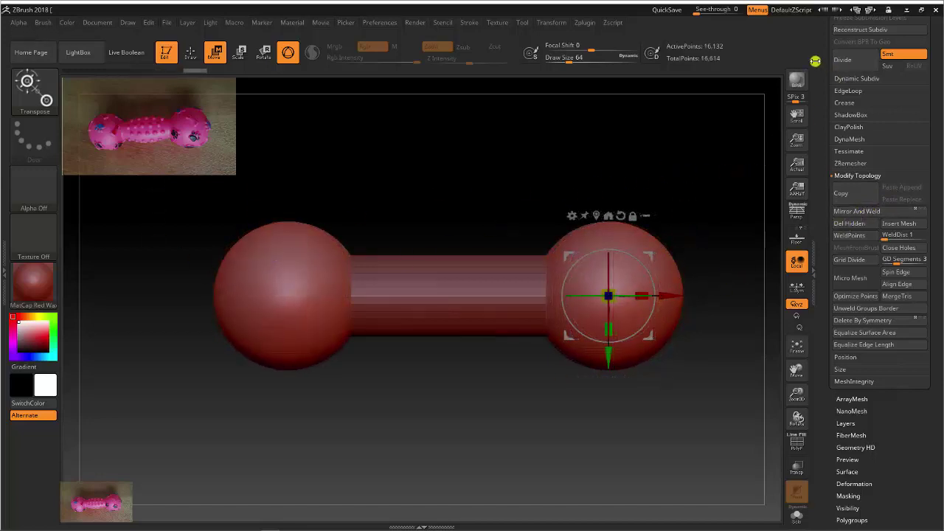
scroll(849, 148, "up", 5)
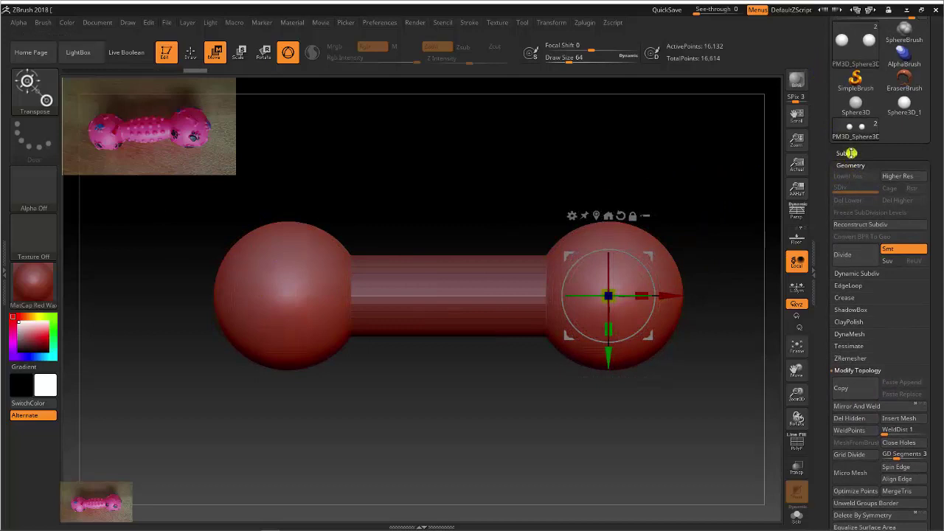
- MergeDown the cylinder into the sphere subtool, then enable X symmetry and Draw mode
left_click(849, 153)
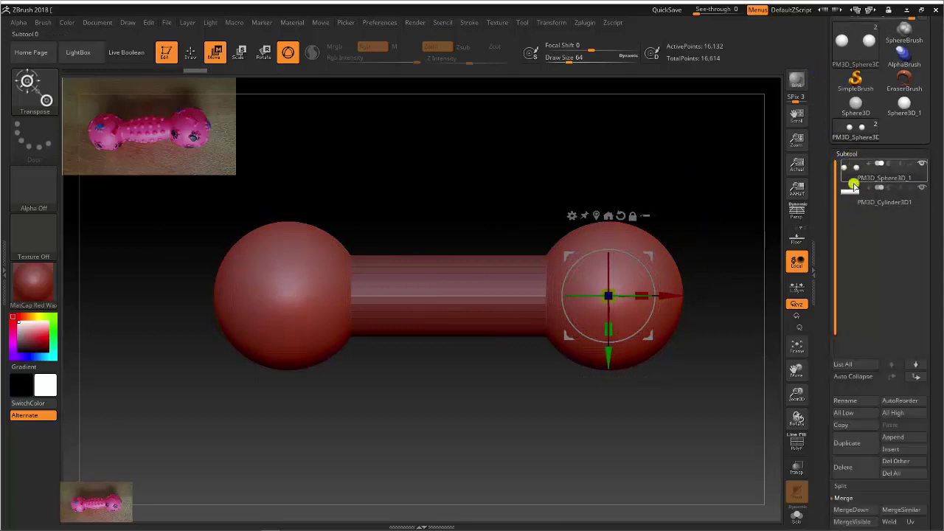
scroll(830, 333, "down", 4)
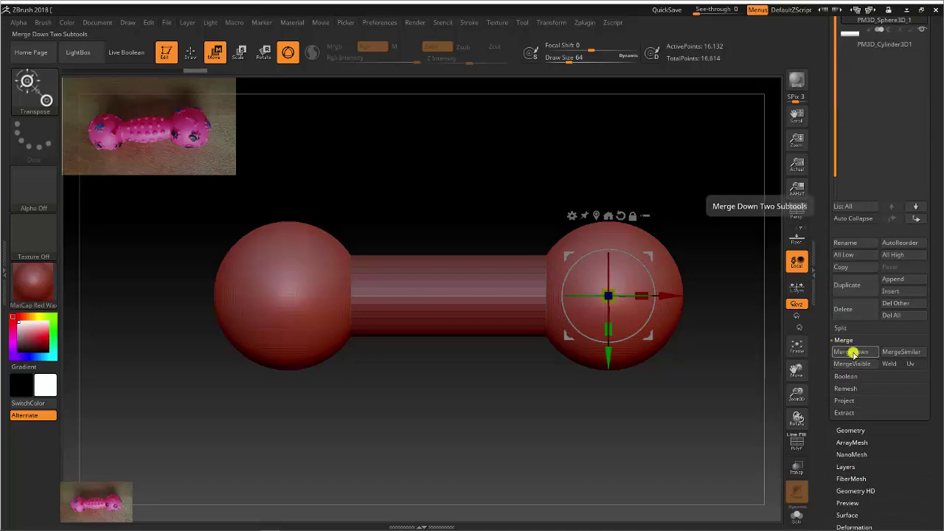
left_click(852, 354)
left_click(765, 373)
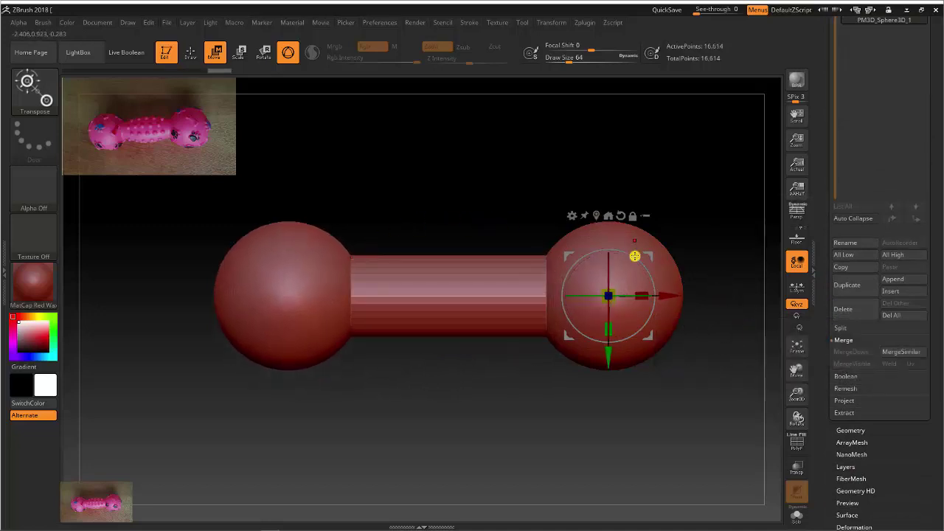
key("x")
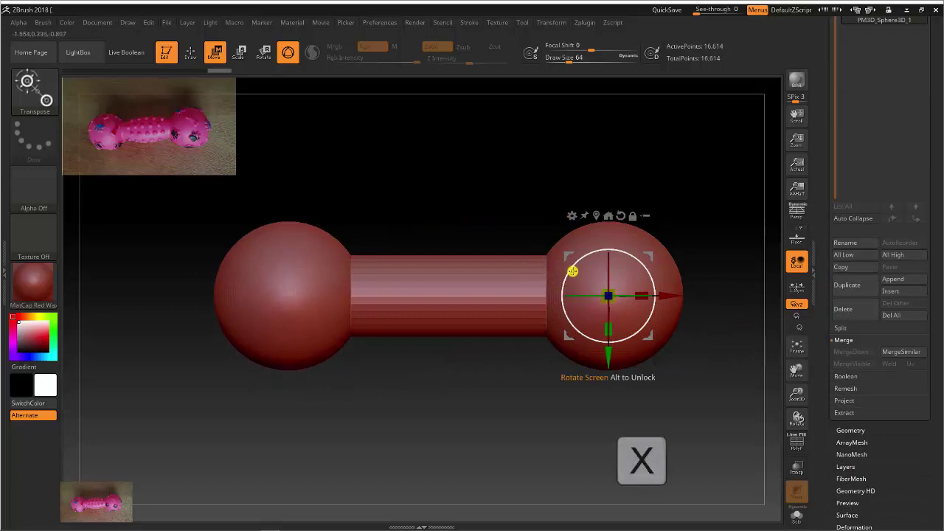
left_click(190, 51)
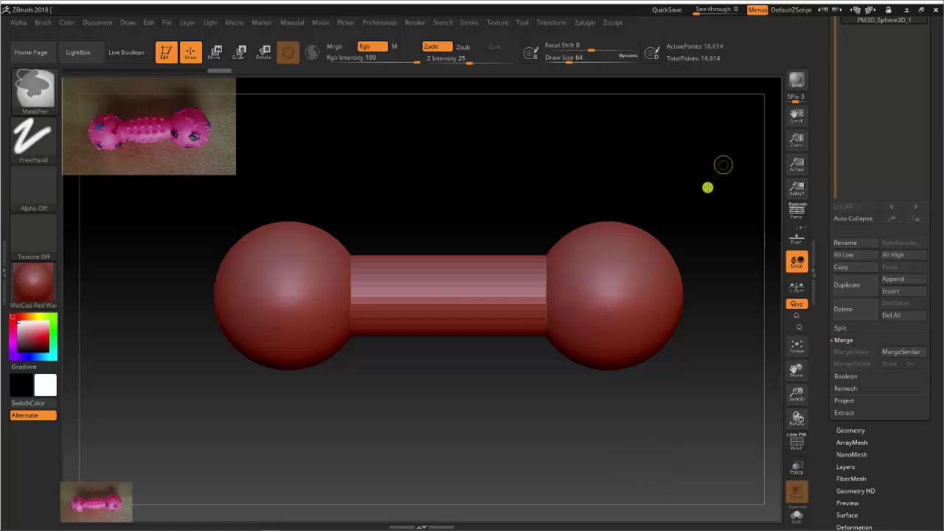
- Ctrl-paint a mask over the right end ball of the dumbbell
left_click_drag(719, 171, 542, 426, "ctrl")
scroll(911, 443, "down", 5)
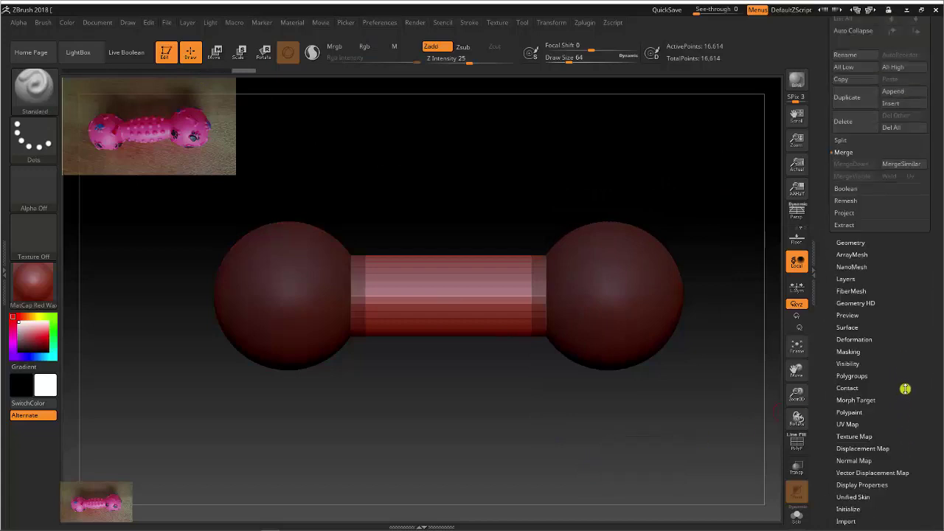
scroll(873, 288, "up", 1)
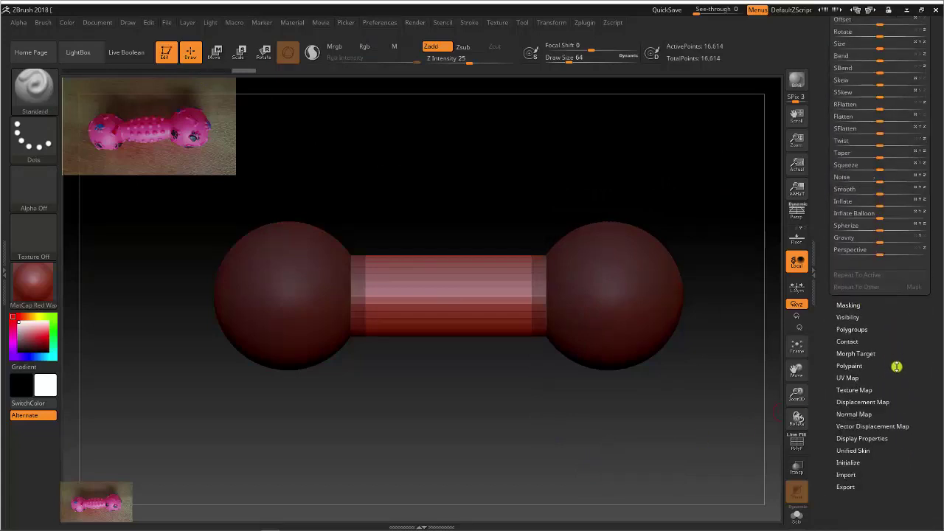
scroll(873, 288, "up", 3)
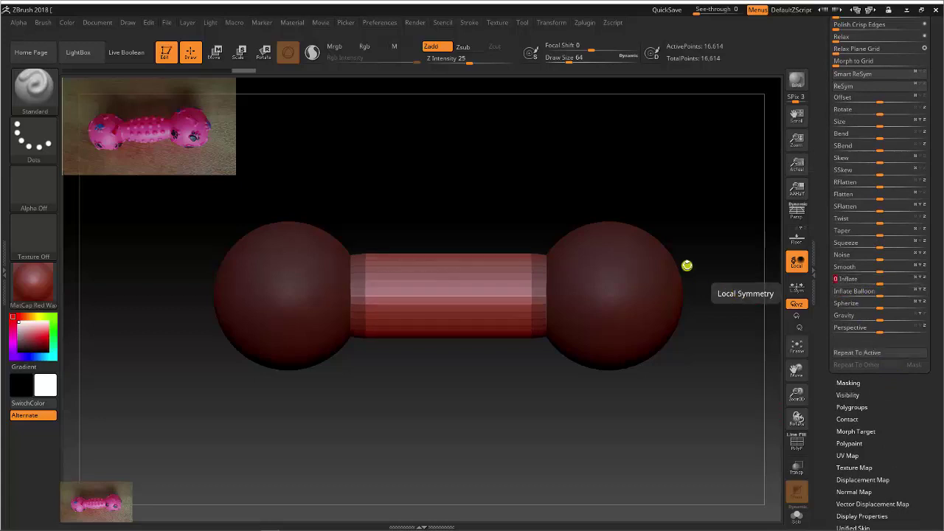
left_click_drag(700, 174, 523, 421, "ctrl")
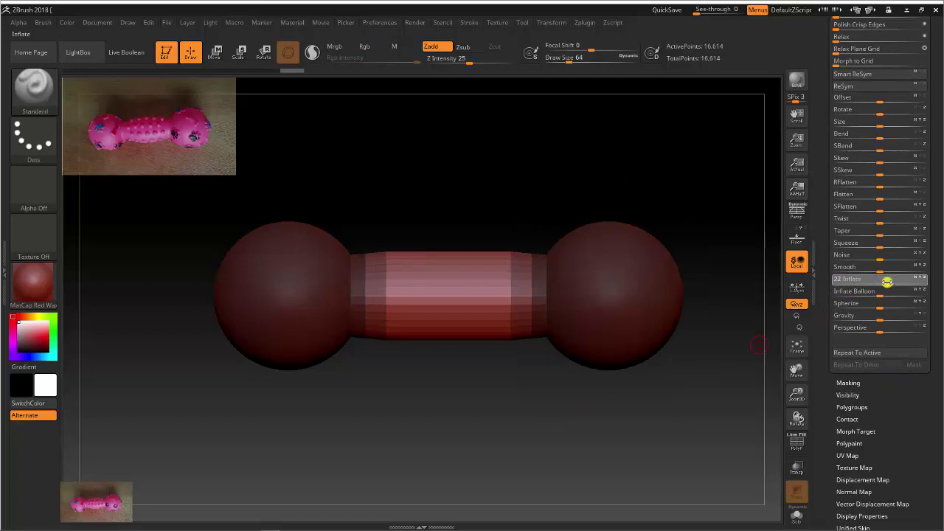
left_click_drag(723, 168, 506, 407, "ctrl")
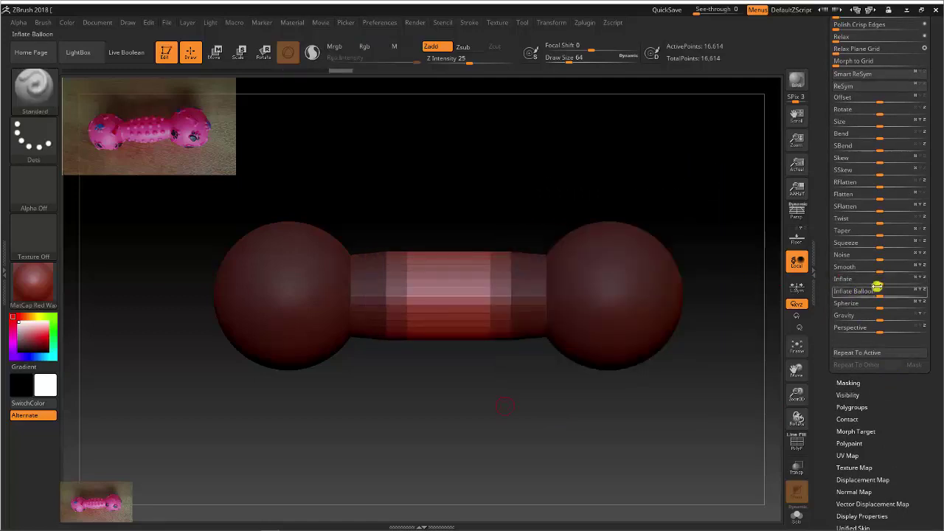
- Inflate the unmasked handle to 11, then remask both balls leaving the handle exposed
left_click_drag(877, 286, 894, 287)
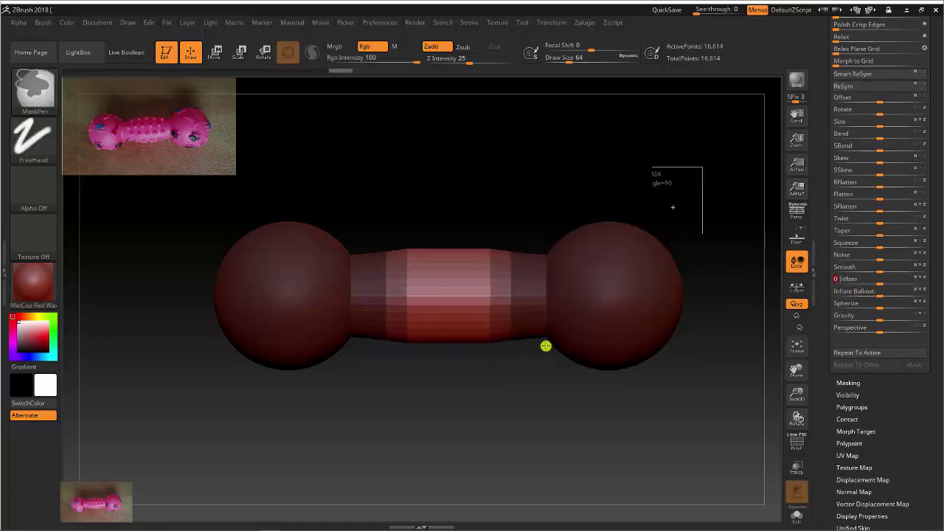
left_click_drag(702, 167, 474, 401, "ctrl")
left_click_drag(879, 281, 890, 281)
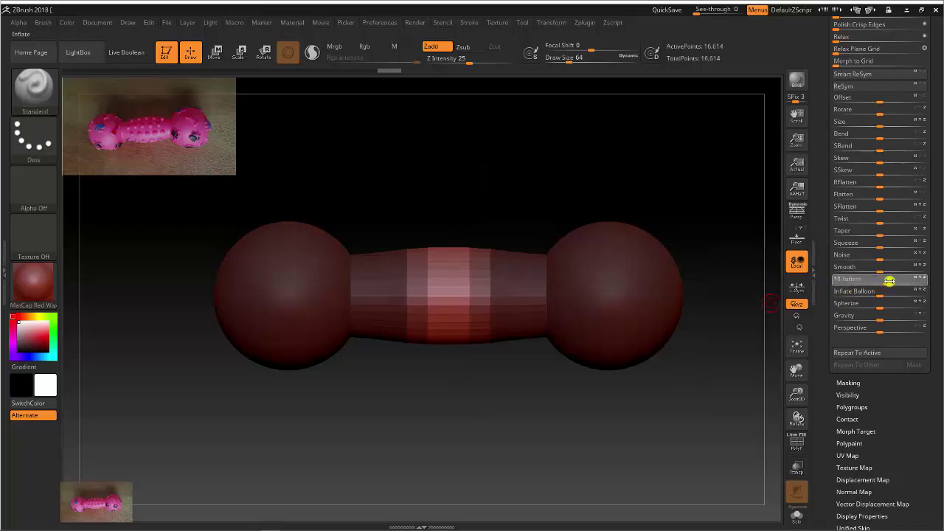
left_click_drag(700, 165, 472, 402, "ctrl")
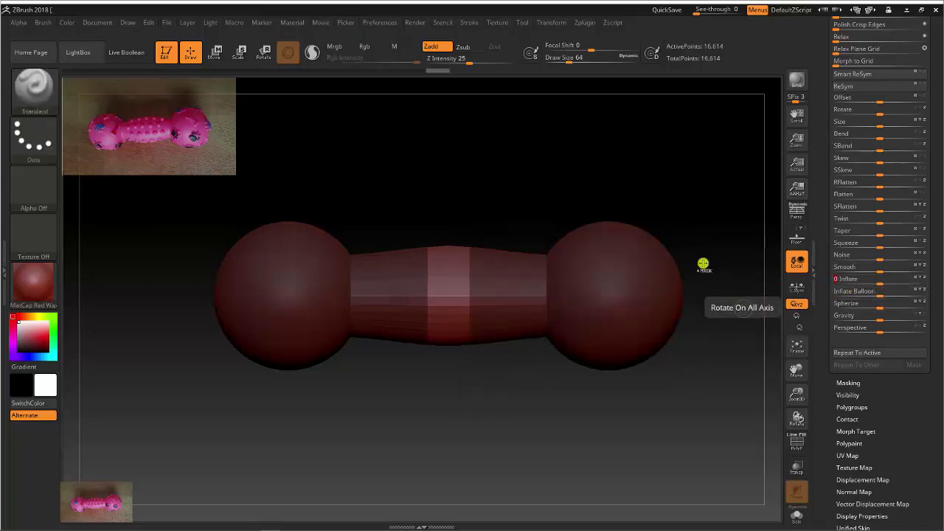
left_click_drag(702, 265, 694, 360, "ctrl")
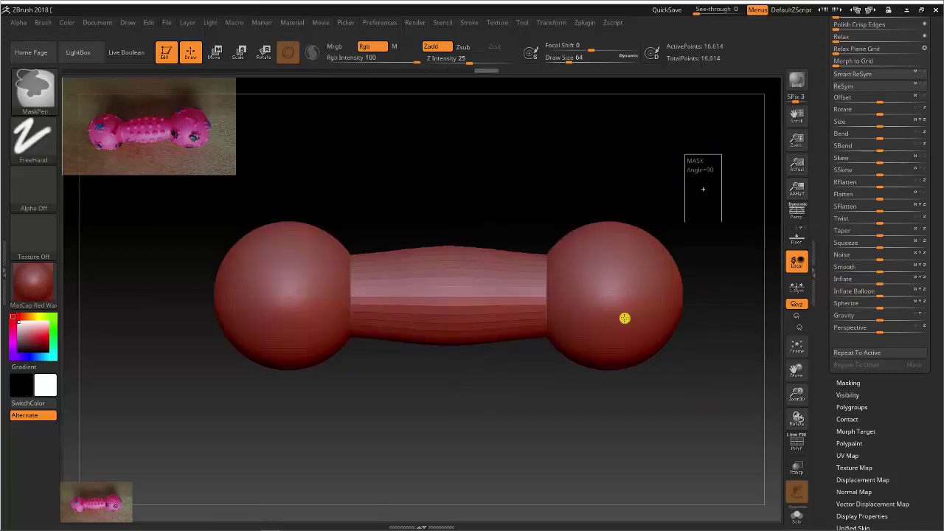
left_click_drag(723, 153, 539, 443, "ctrl")
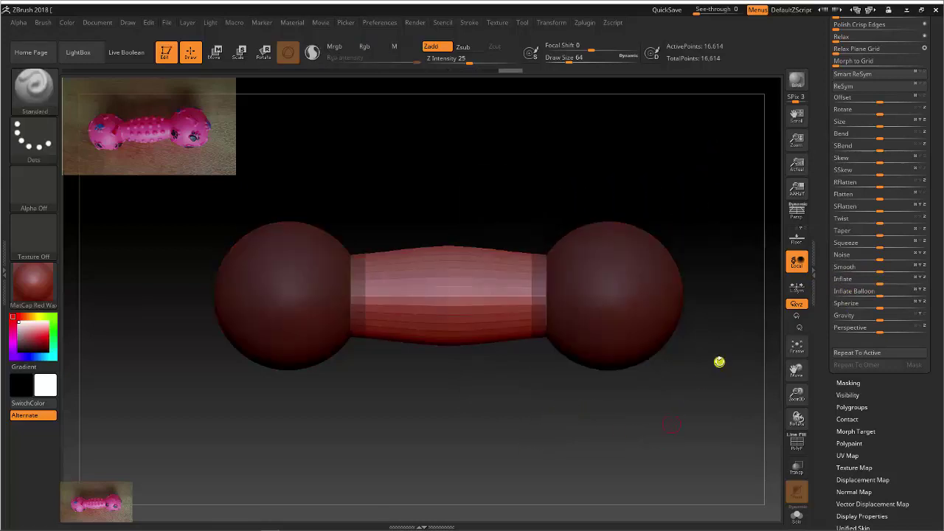
scroll(825, 183, "up", 3)
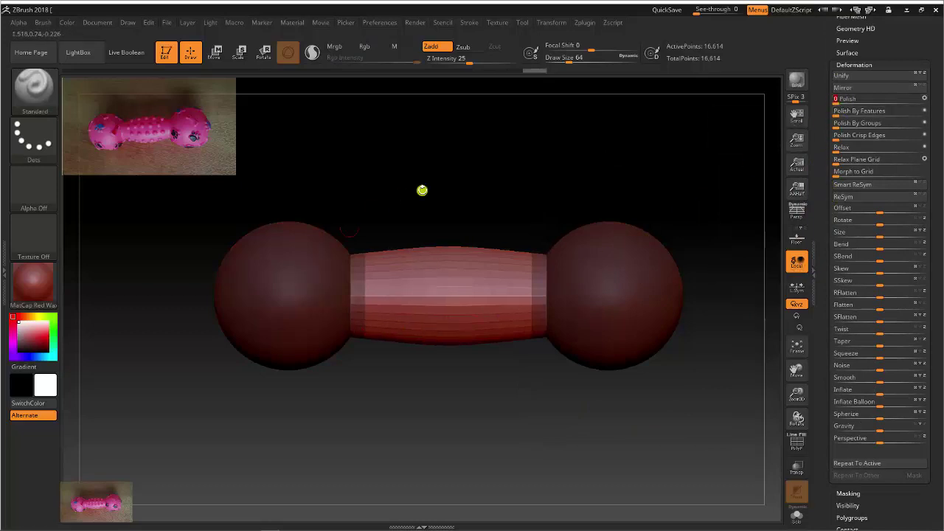
- Clear the mask and turn on the PolyF wireframe
left_click(443, 158, "ctrl")
left_click_drag(462, 162, 510, 188)
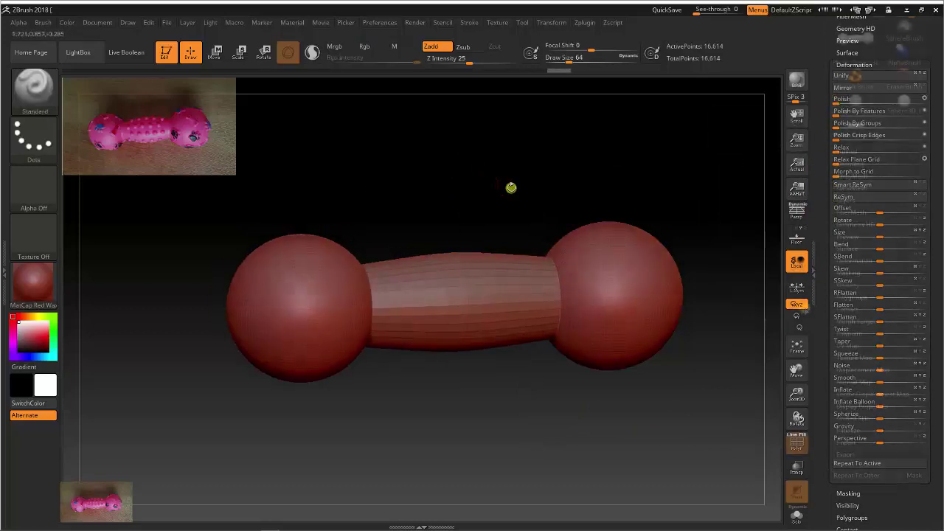
key("shift+f")
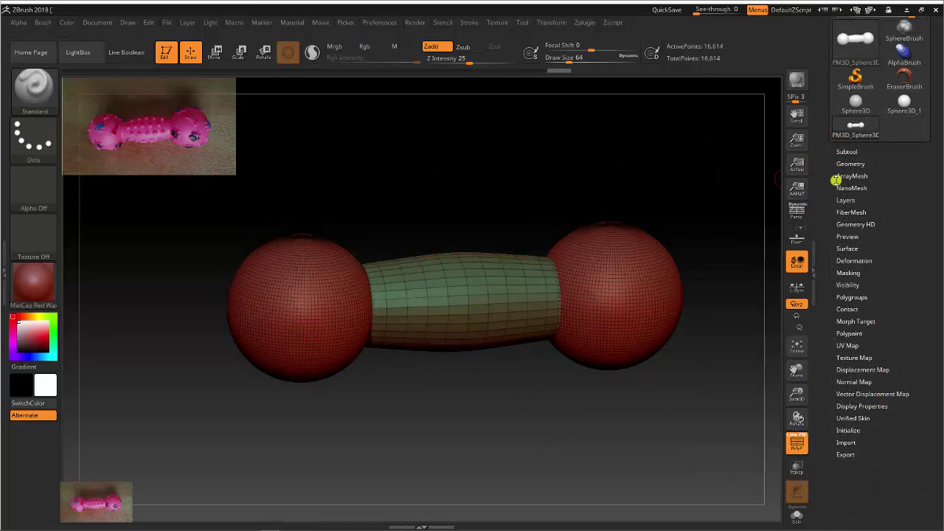
- Divide the mesh twice to 268,038 points and delete the lower subdivision levels
left_click(856, 164)
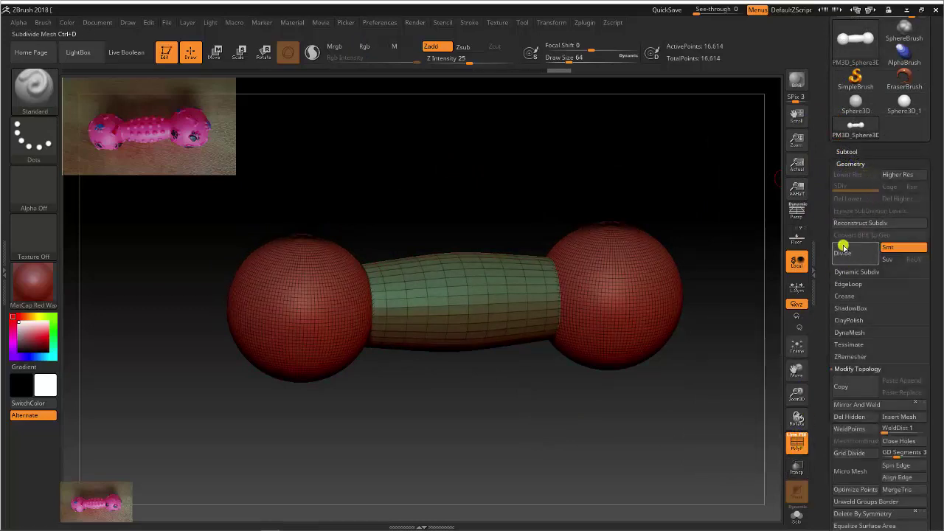
left_click(852, 252)
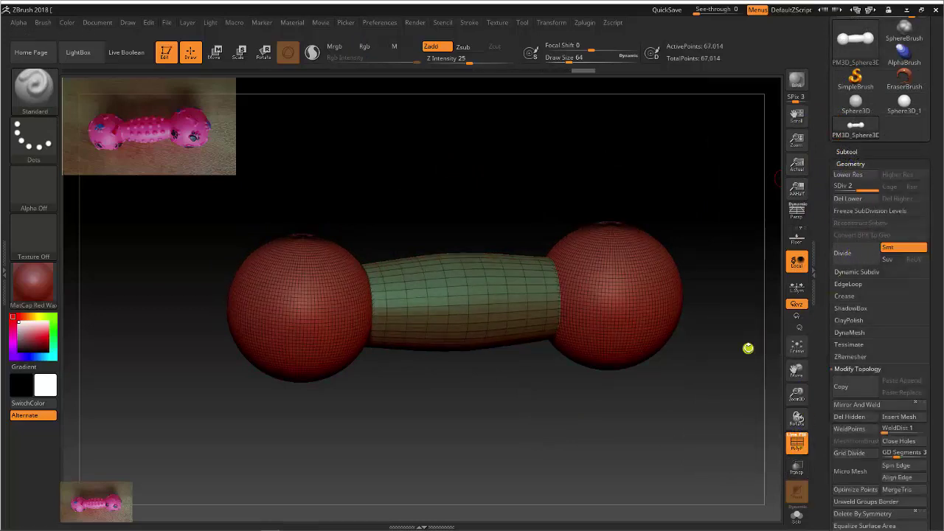
left_click(858, 262)
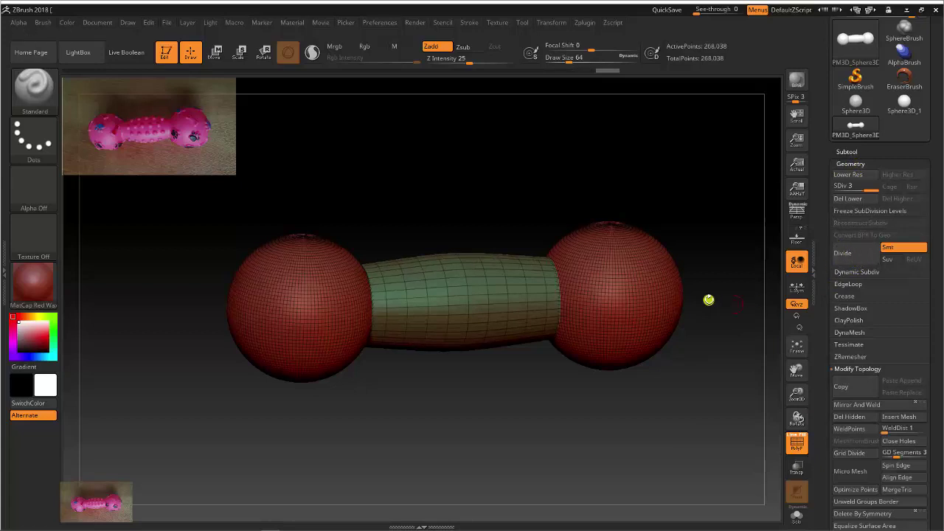
left_click(850, 198)
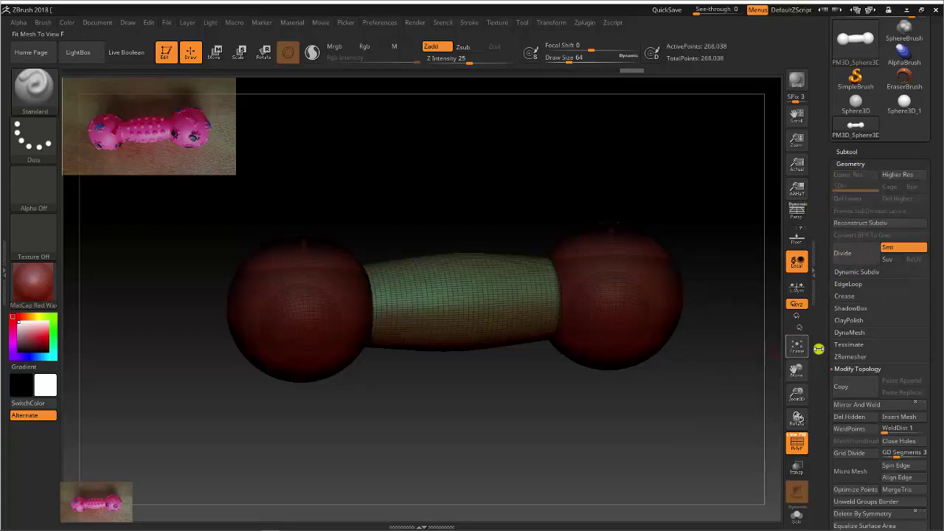
left_click_drag(822, 363, 819, 290)
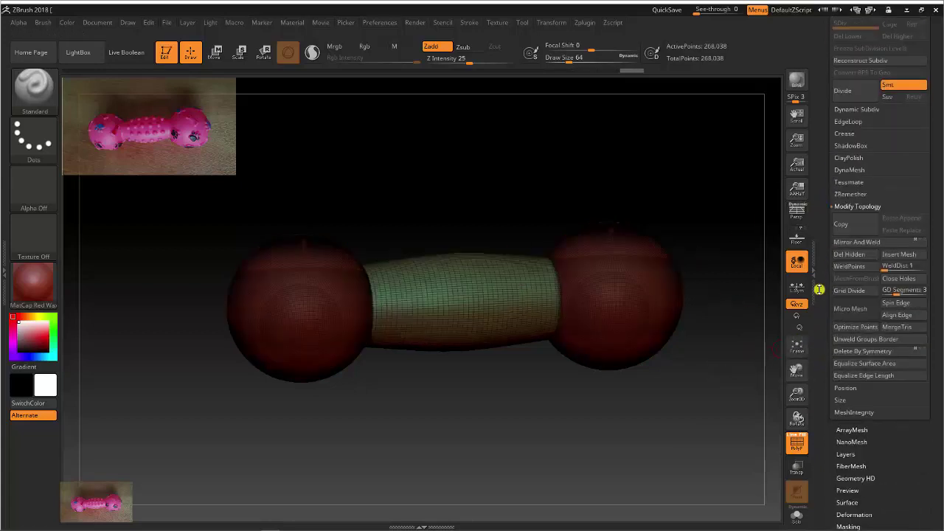
- DynaMesh the whole dumbbell at resolution 128 into one merged 116,360-point mesh
left_click(850, 170)
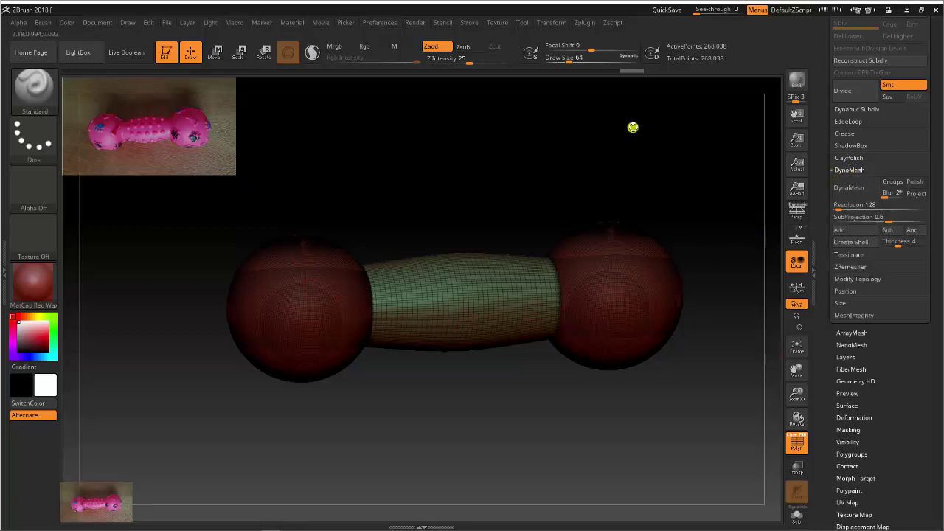
left_click(615, 285, "ctrl+shift")
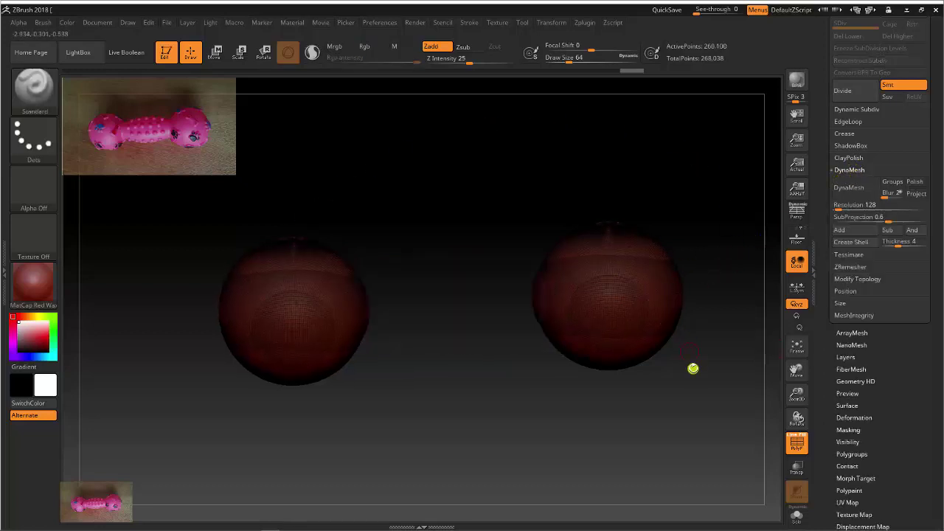
left_click(626, 287, "ctrl+shift")
left_click(656, 277, "ctrl+shift")
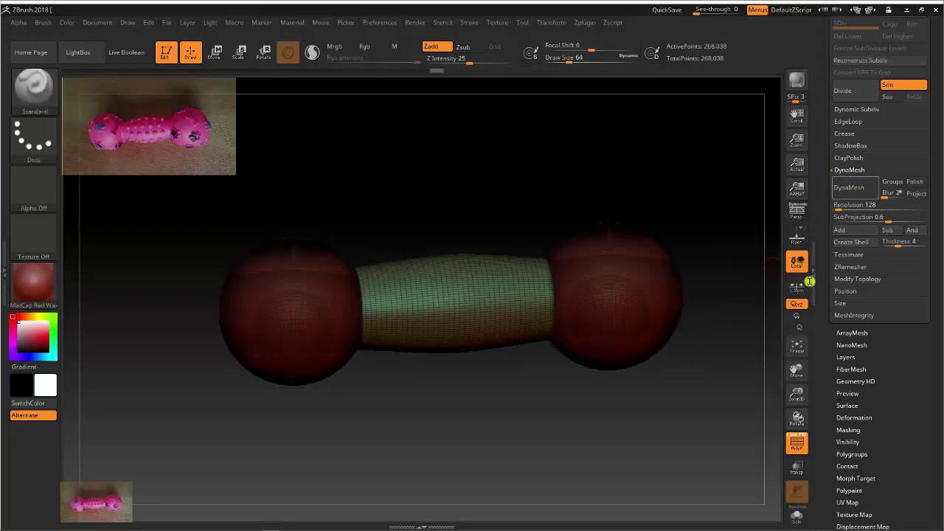
left_click(611, 274, "ctrl+shift")
mouse_move(713, 381)
left_mouse_down()
mouse_move(671, 394)
mouse_move(717, 384)
left_mouse_up()
left_click(709, 377, "ctrl+shift")
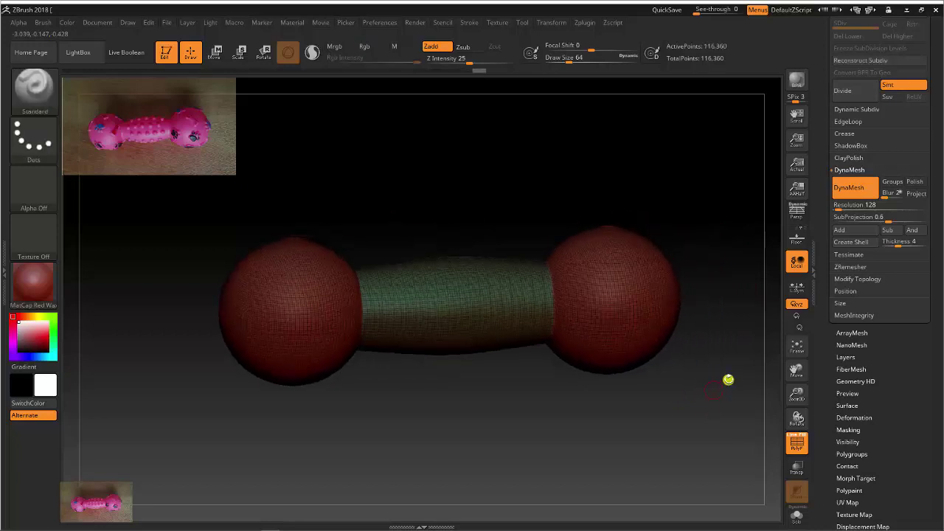
- Polish the dumbbell surface smooth and turn off PolyF to hide the wireframe
scroll(896, 386, "down", 3)
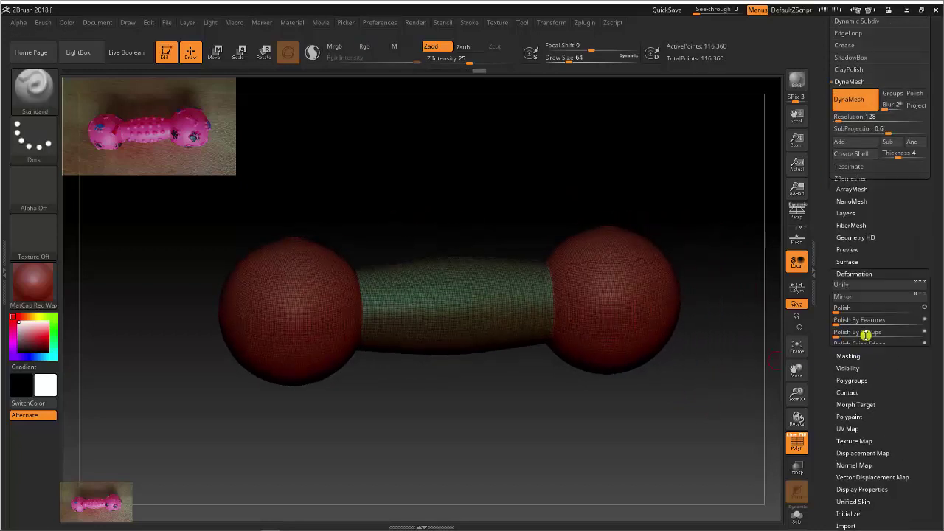
left_click(863, 333)
left_click(818, 118)
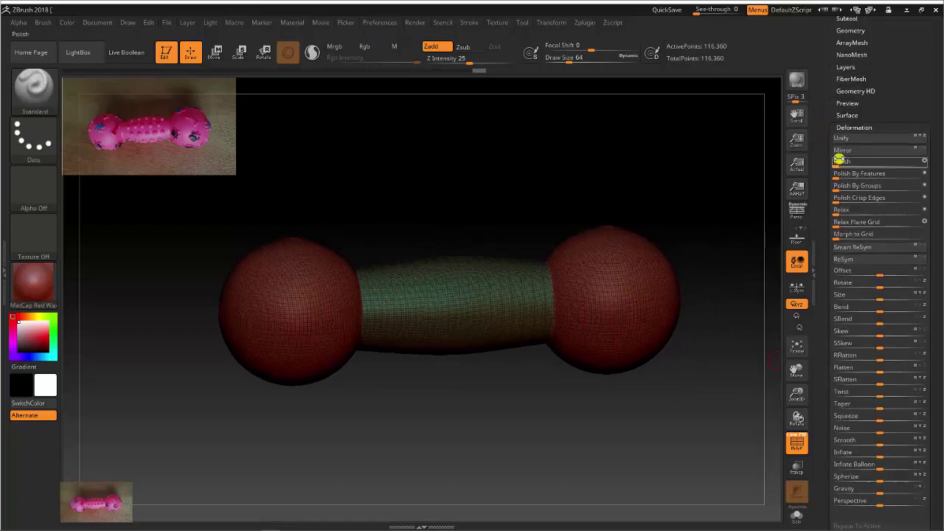
left_click(796, 445)
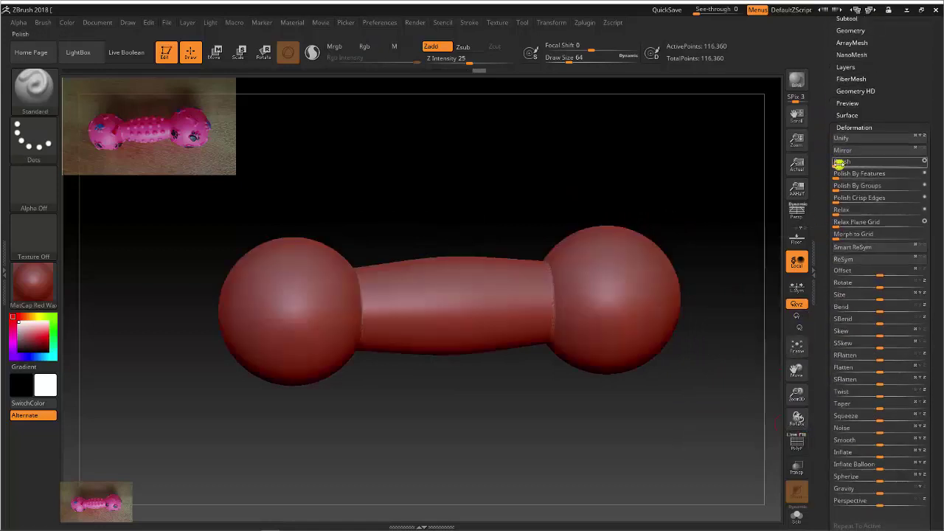
left_click_drag(839, 164, 854, 165)
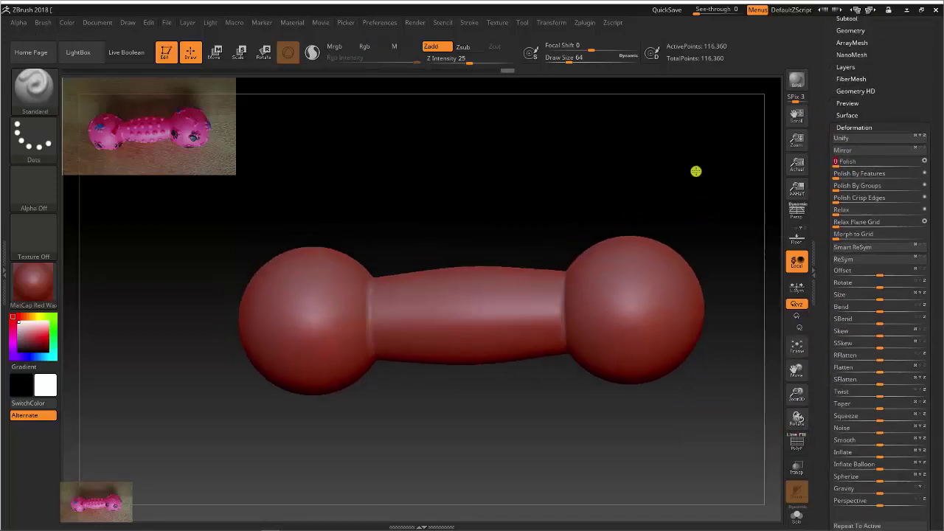
mouse_move(696, 172)
left_mouse_down()
mouse_move(696, 200)
mouse_move(502, 322)
left_mouse_up()
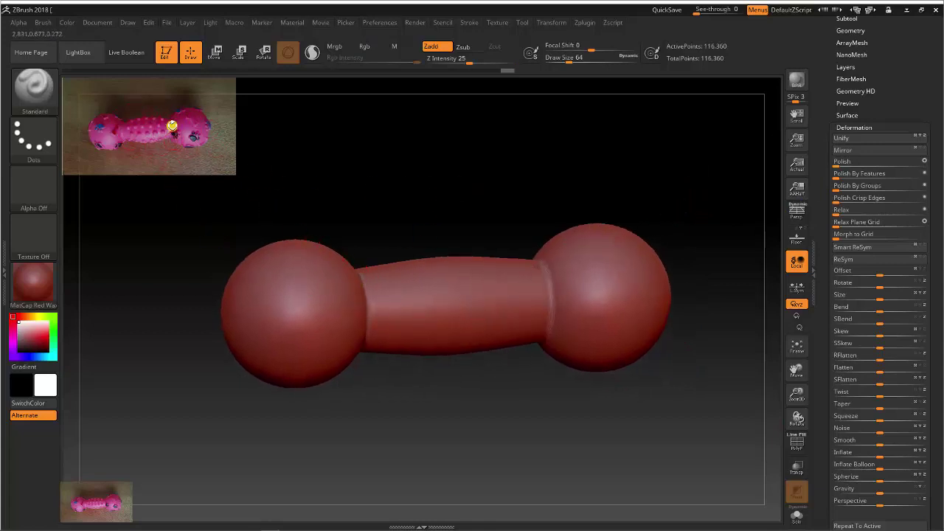
- Orbit and fit the dumbbell into a level, zoomed-in side view
mouse_move(280, 161)
left_mouse_down()
mouse_move(424, 184)
mouse_move(421, 169)
mouse_move(352, 288)
left_mouse_up()
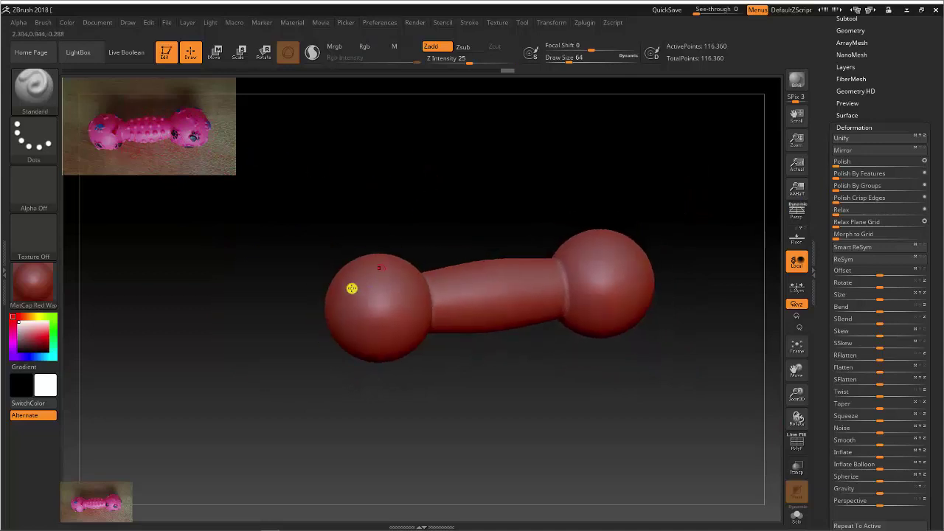
left_click_drag(370, 199, 358, 192, "shift")
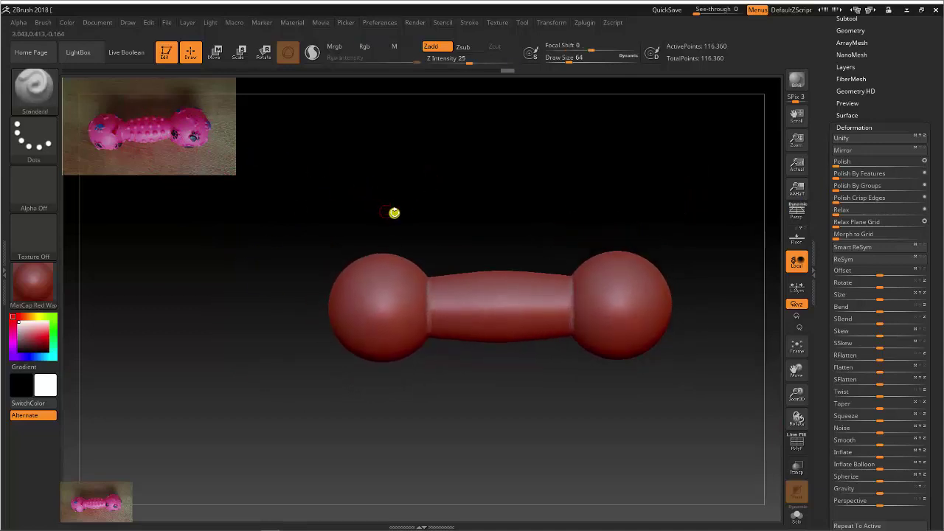
key("f")
left_click_drag(422, 265, 113, 322, "alt")
mouse_move(299, 218)
left_mouse_down()
mouse_move(258, 288)
mouse_move(222, 280)
left_mouse_up()
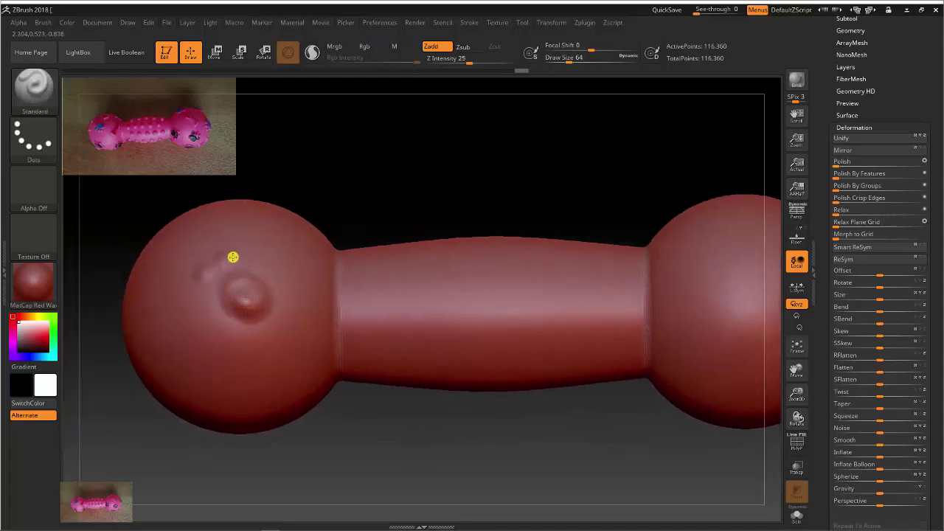
- Undo the trial bumps sculpted on the left ball so both ends stay smooth
mouse_move(465, 193)
left_mouse_down()
mouse_move(477, 213)
mouse_move(221, 215)
left_mouse_up()
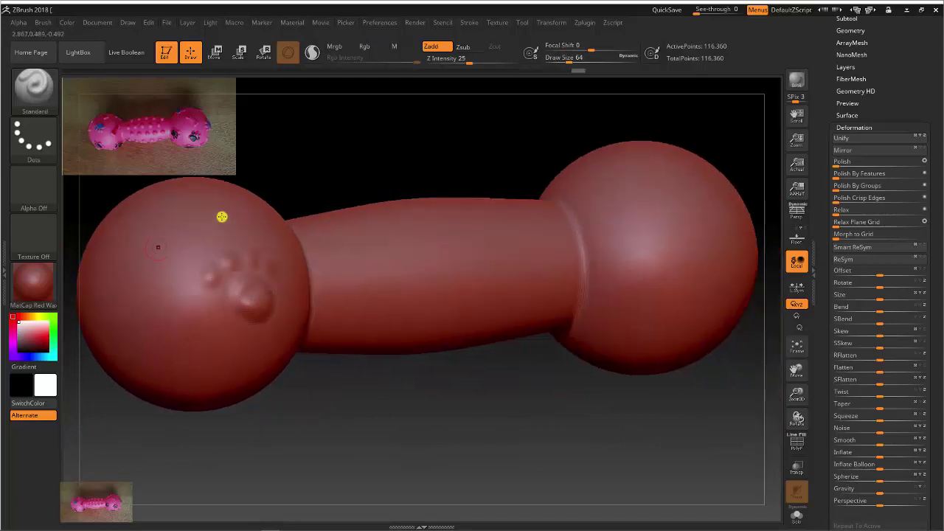
key("ctrl")
key("ctrl+z")
key("ctrl+z")
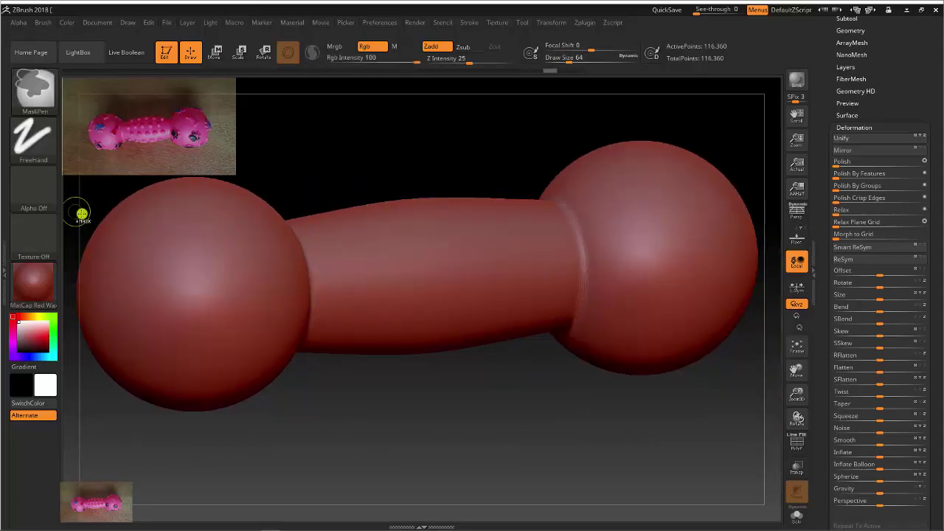
left_click_drag(337, 190, 327, 161, "shift")
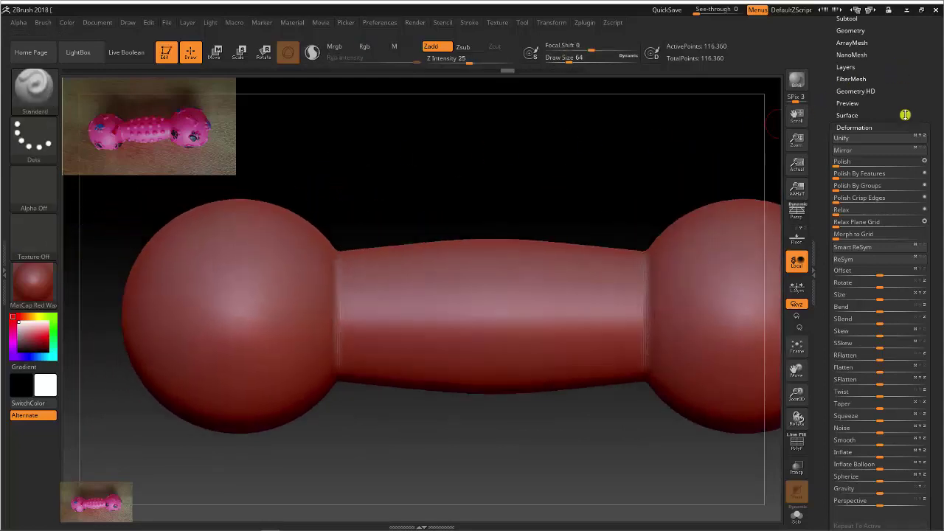
scroll(906, 116, "up", 5)
- Load a Plane3D mesh, fit it with wireframe showing, and convert it to a polymesh
left_click(856, 139)
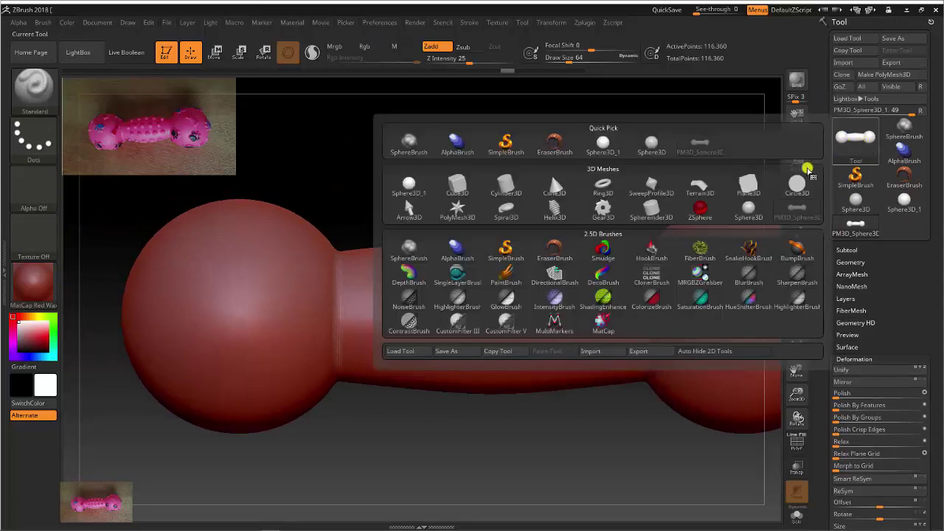
left_click(751, 184)
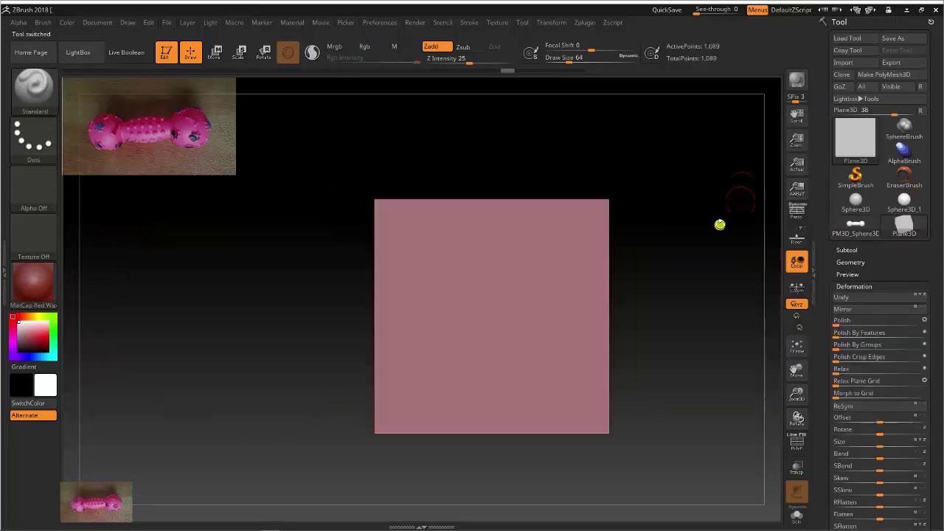
key("f")
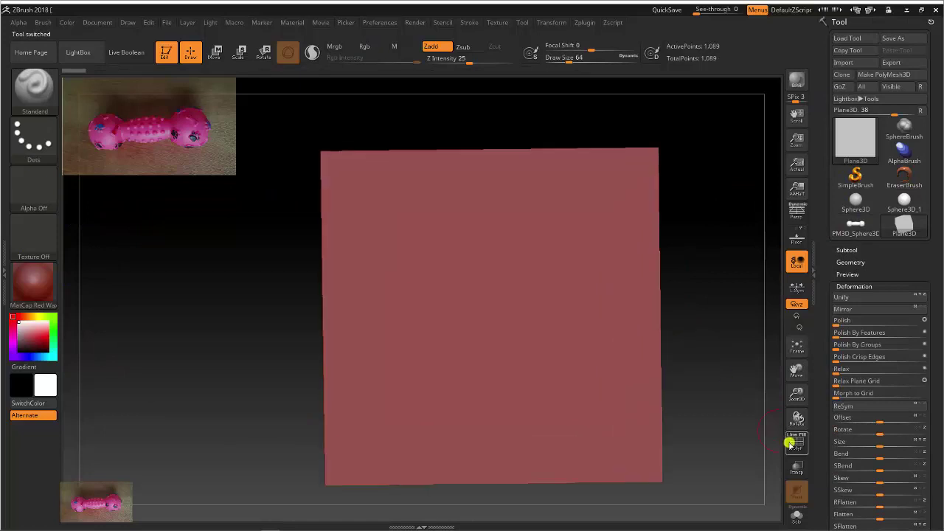
left_click(797, 441)
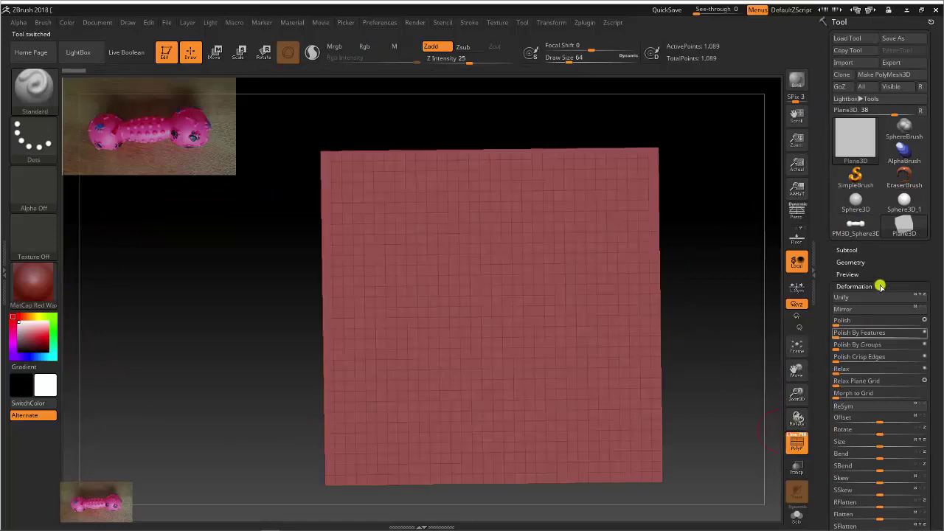
left_click(887, 73)
- Subdivide the plane three times to 66,049 points and delete its lower subdivision levels
left_click(860, 288)
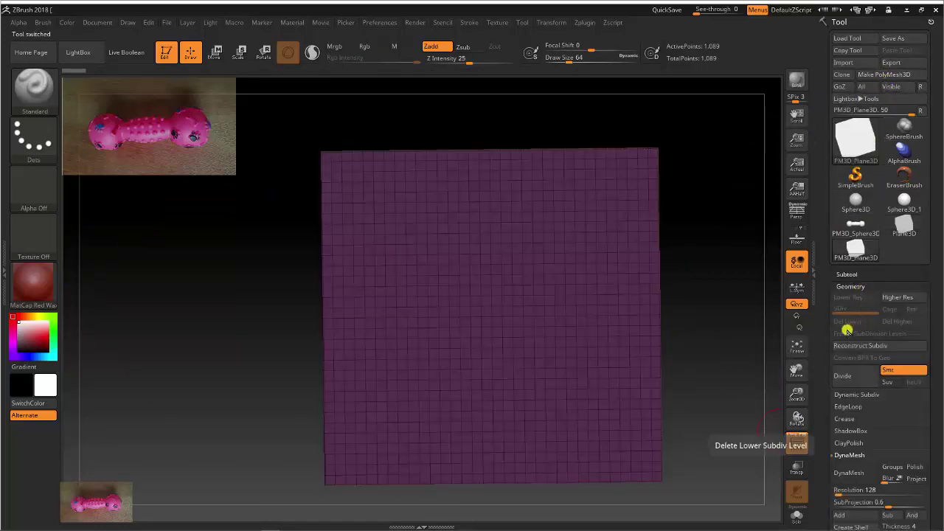
left_click(851, 377)
left_click(851, 376)
left_click(852, 377)
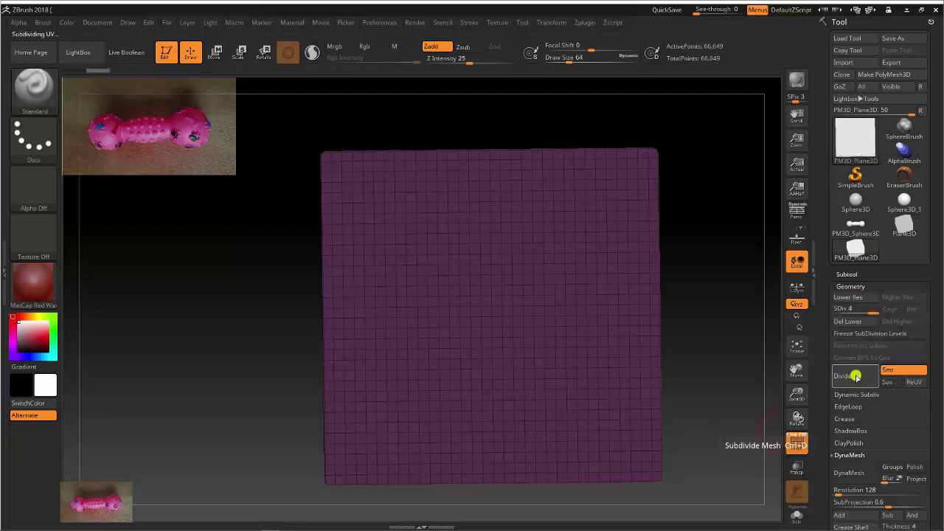
left_click(854, 322)
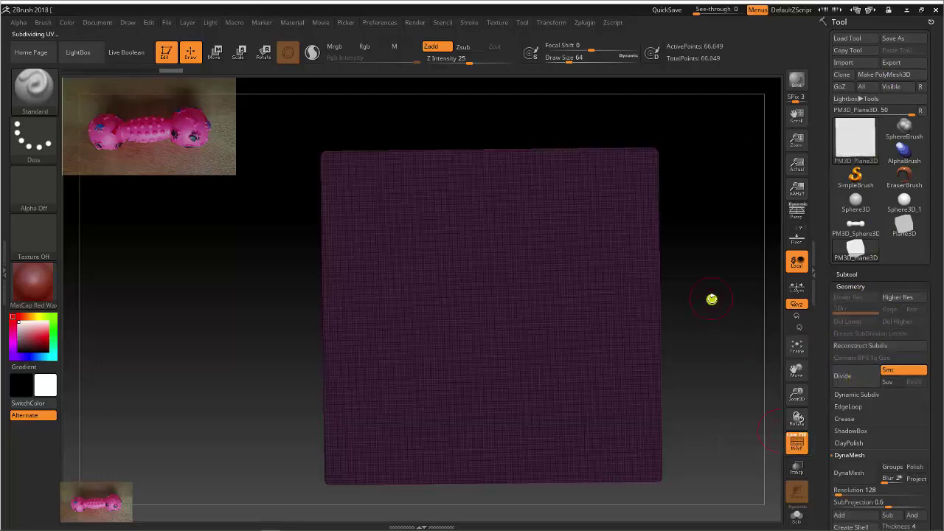
- Undo a test S-shaped groove on the plane and enable X-axis symmetry
mouse_move(490, 221)
left_mouse_down()
mouse_move(512, 337)
mouse_move(402, 424)
left_mouse_up()
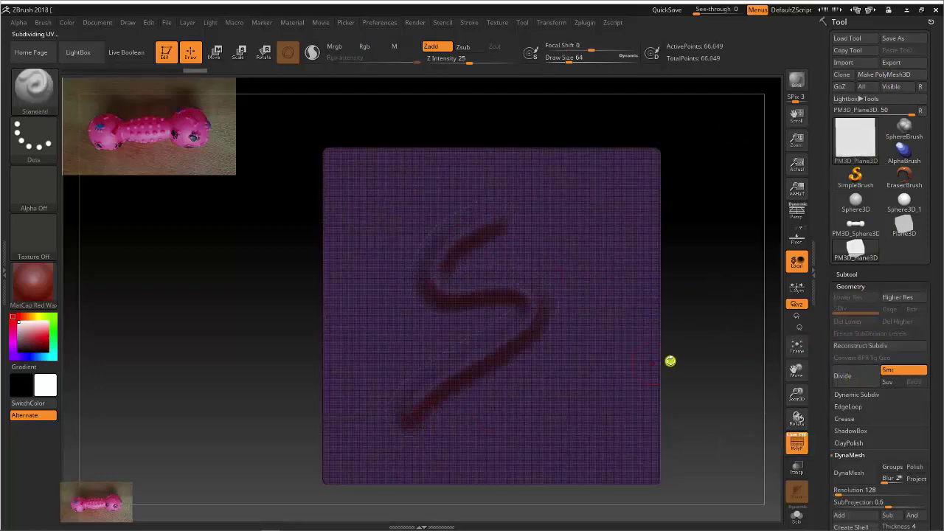
key("ctrl+z")
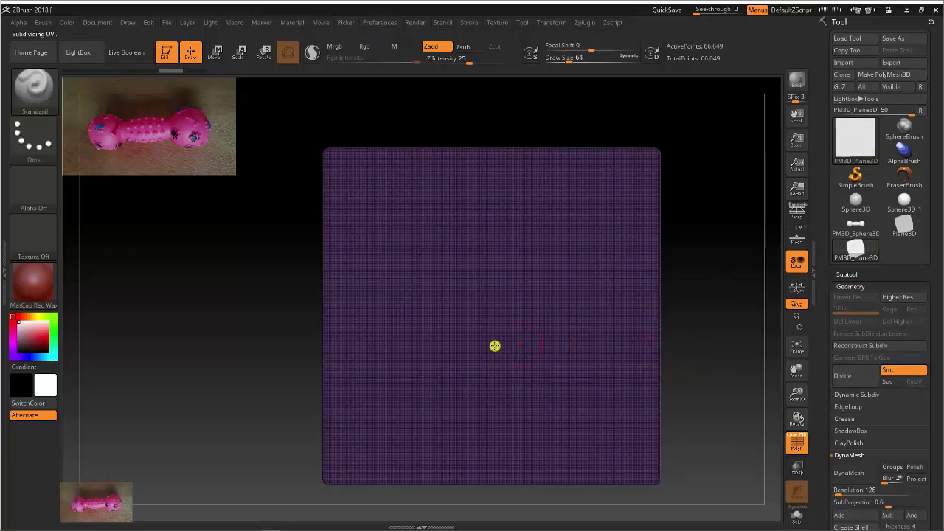
key("x")
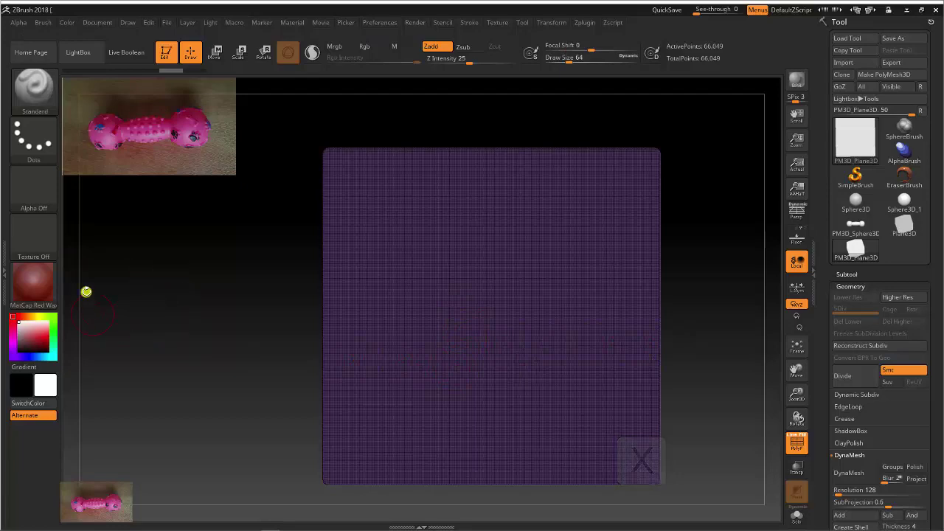
- With MaskLasso, clear the plane's mask and lasso the large bean-shaped paw pad
left_click(43, 93, "ctrl")
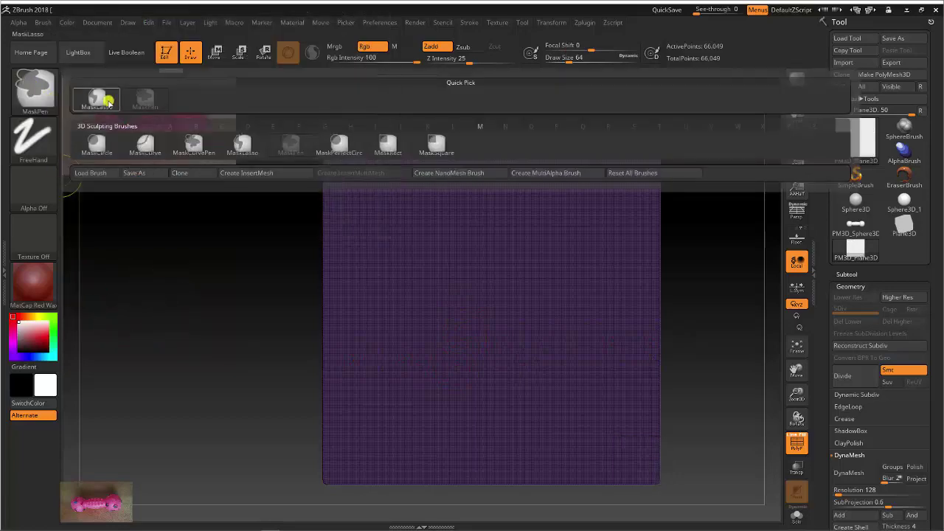
left_click(243, 148)
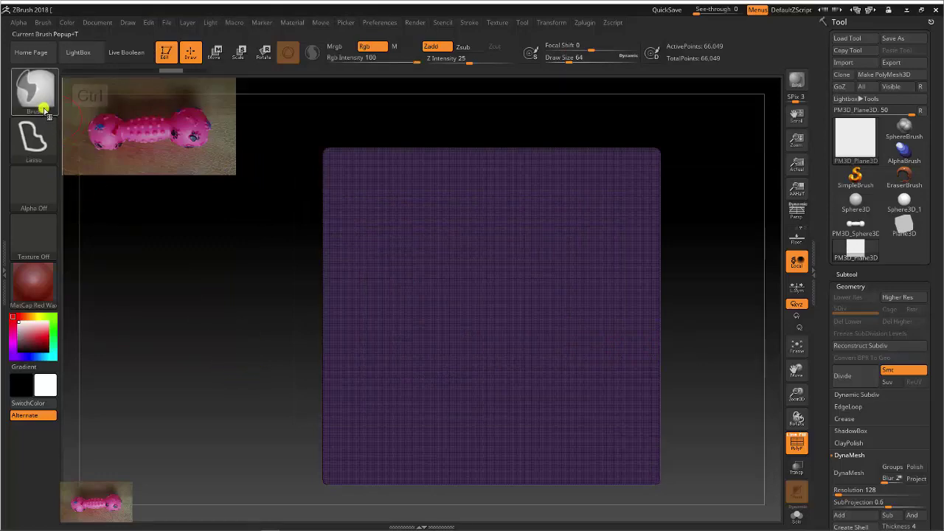
left_click(215, 338, "ctrl")
mouse_move(215, 338)
right_mouse_down("ctrl")
mouse_move(166, 280)
mouse_move(175, 308)
right_mouse_up("ctrl")
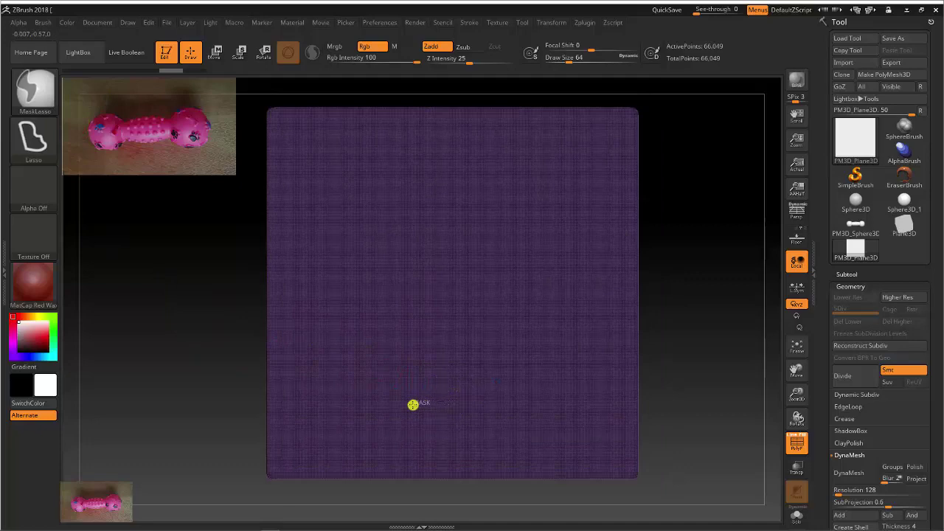
mouse_move(371, 415)
left_mouse_down("ctrl")
mouse_move(317, 400)
mouse_move(317, 343)
mouse_move(348, 296)
mouse_move(455, 256)
left_mouse_up("ctrl")
mouse_move(479, 310)
left_mouse_down("ctrl")
mouse_move(411, 378)
mouse_move(441, 395)
mouse_move(479, 391)
left_mouse_up("ctrl")
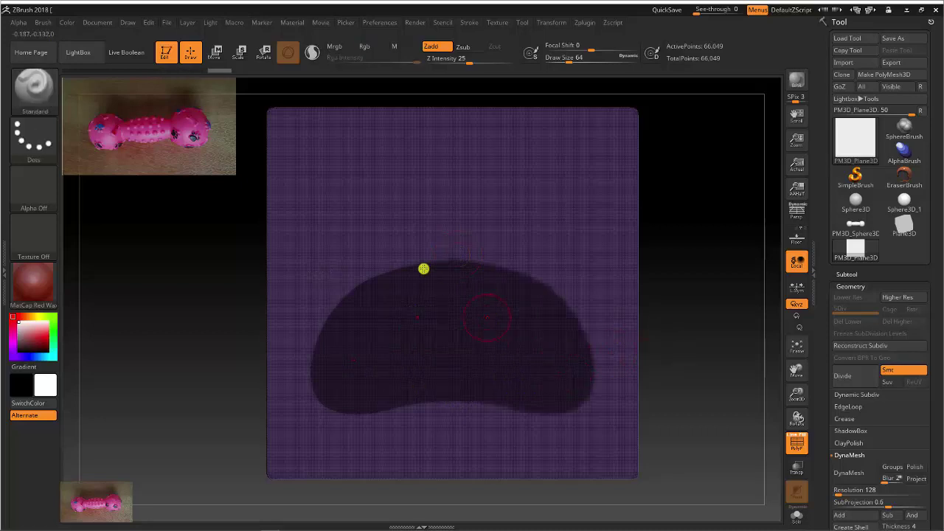
- Lasso the four oval toes with mirroring, redoing a misplaced pair
mouse_move(419, 234)
left_mouse_down("ctrl")
mouse_move(414, 169)
mouse_move(365, 205)
mouse_move(389, 244)
mouse_move(417, 234)
left_mouse_up("ctrl")
mouse_move(333, 264)
left_mouse_down("ctrl")
mouse_move(296, 211)
mouse_move(289, 269)
left_mouse_up("ctrl")
mouse_move(343, 257)
left_mouse_down("ctrl")
mouse_move(340, 243)
mouse_move(333, 282)
left_mouse_up("ctrl")
key("ctrl+z")
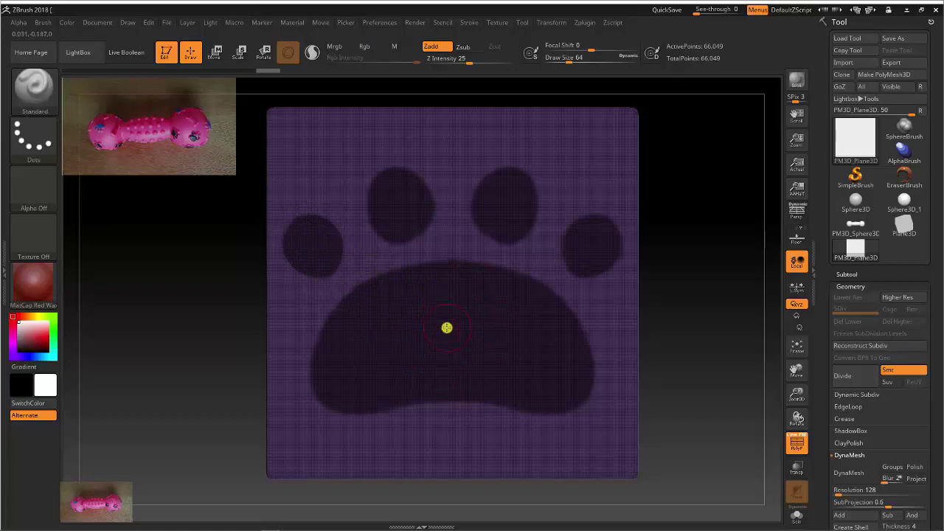
left_click_drag(443, 322, 459, 327, "ctrl")
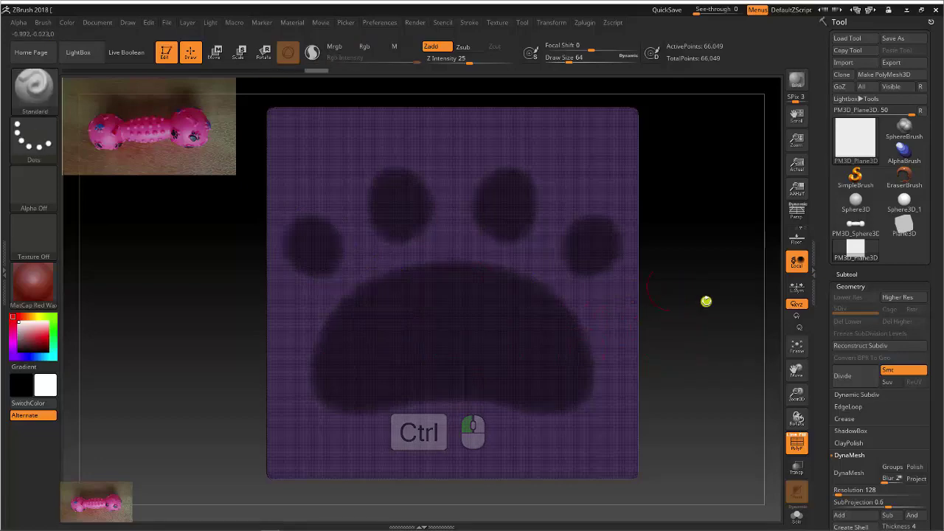
mouse_move(707, 301)
left_mouse_down()
mouse_move(731, 289)
mouse_move(704, 238)
left_mouse_up()
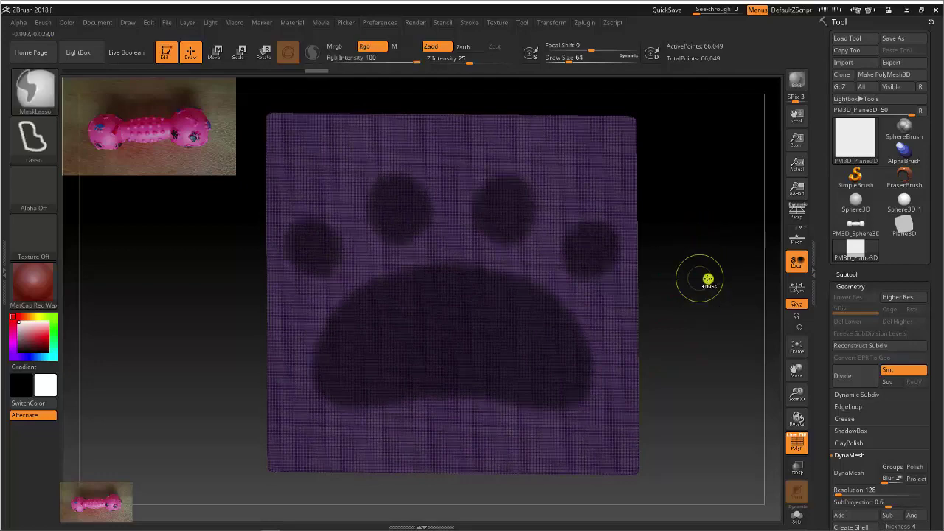
- Refine the paw-print mask and add a new sculpt layer, Untitled Layer 1
mouse_move(707, 274)
left_mouse_down("ctrl")
mouse_move(719, 329)
mouse_move(666, 336)
left_mouse_up("ctrl")
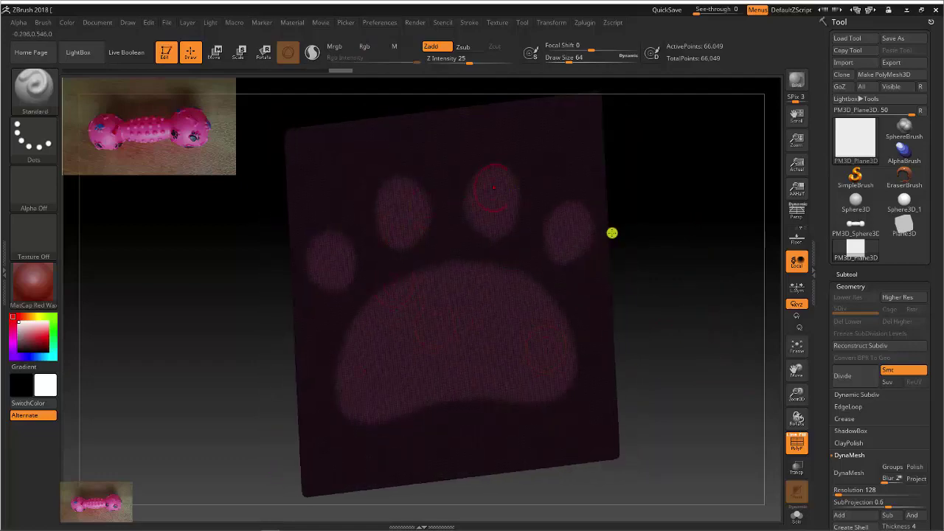
mouse_move(813, 372)
left_mouse_down()
mouse_move(822, 236)
mouse_move(808, 242)
left_mouse_up()
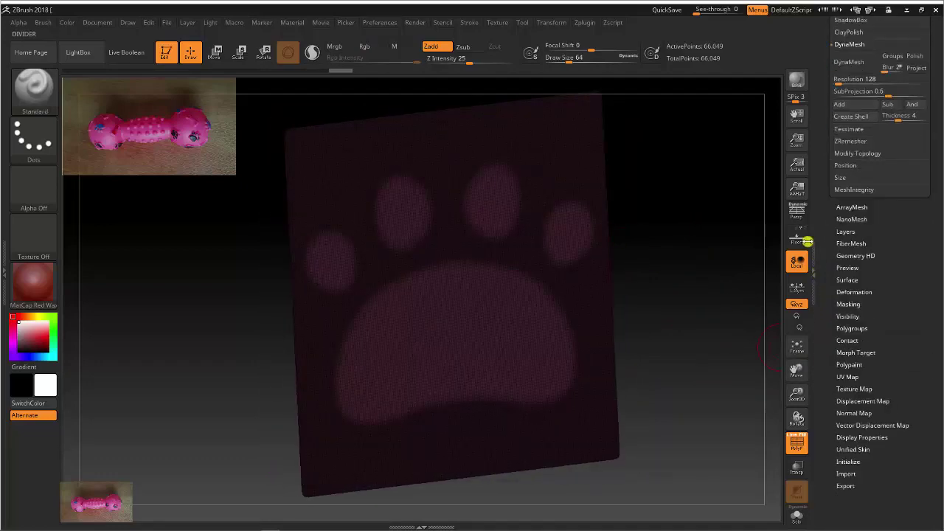
left_click(847, 231)
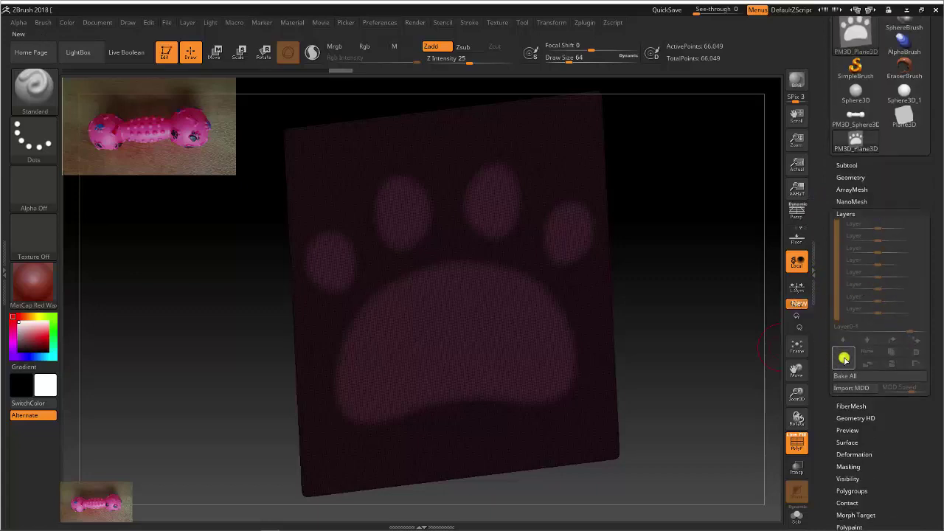
left_click(844, 357)
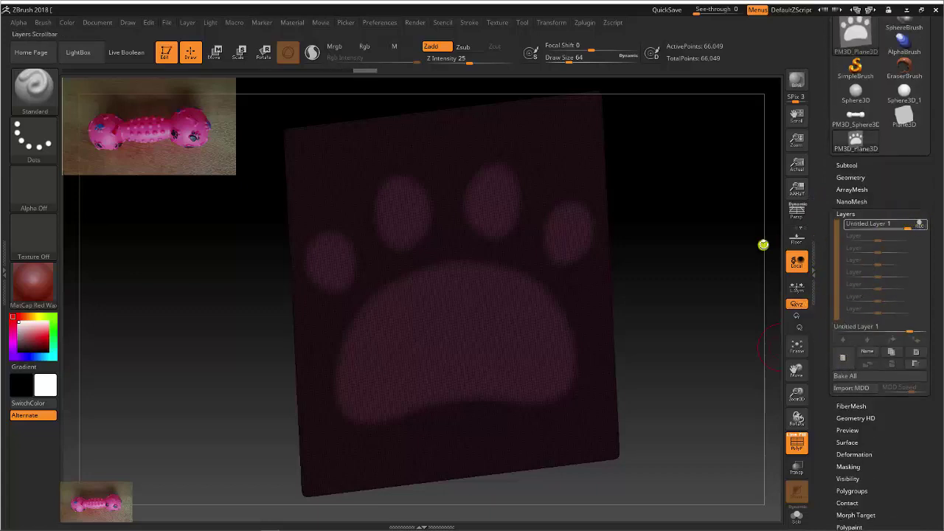
- Pull the unmasked paw out along Z with the Move gizmo, then turn off REC
left_click(217, 53)
mouse_move(231, 85)
left_mouse_down()
mouse_move(226, 291)
mouse_move(474, 305)
left_mouse_up()
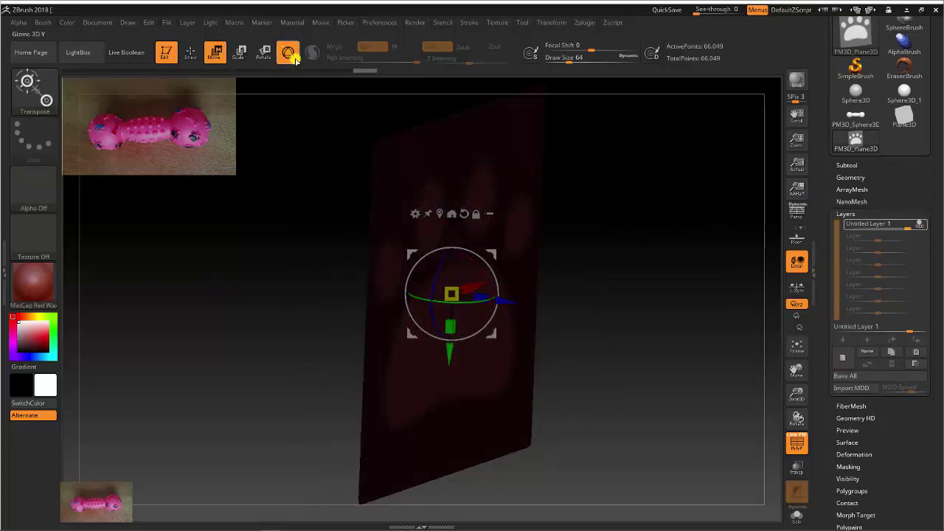
left_click_drag(504, 301, 531, 306)
left_click_drag(645, 320, 608, 313, "shift")
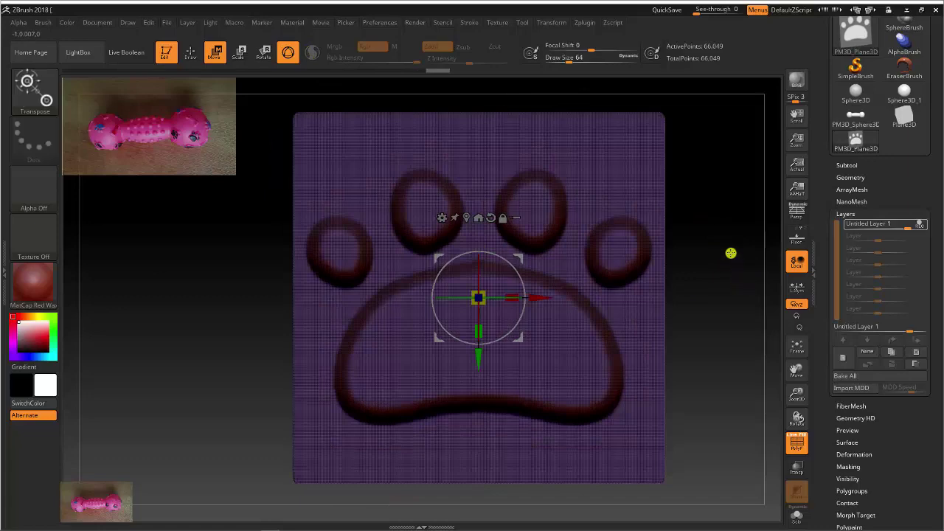
left_click(913, 225)
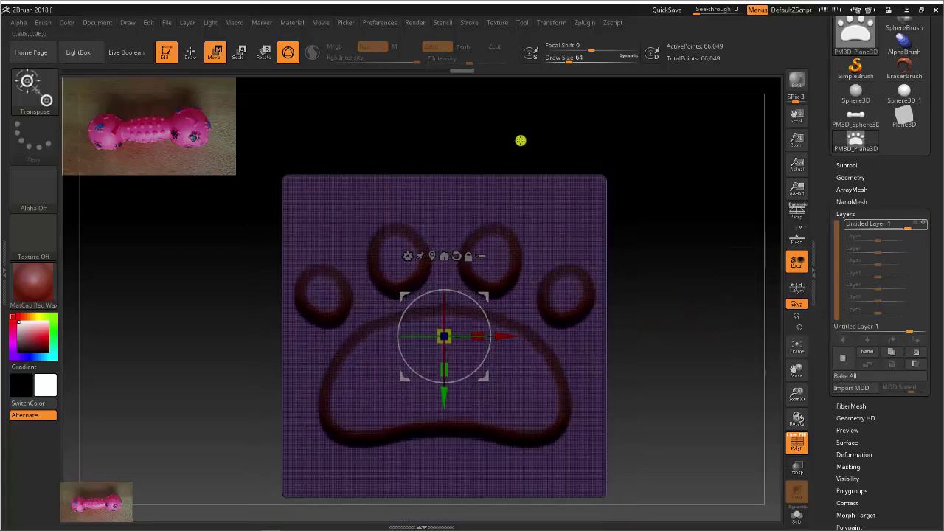
left_click(191, 53)
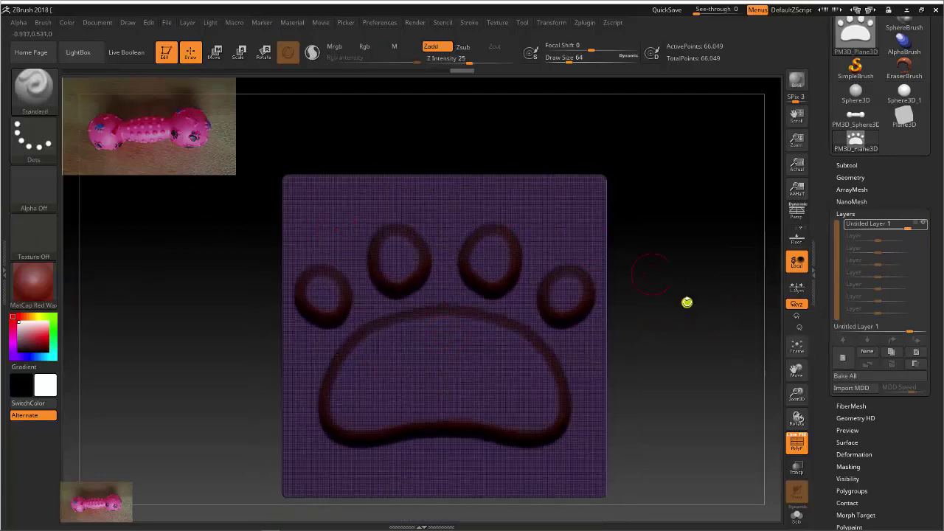
- Capture the paw relief as alpha ZGrab03 with GrabDoc and fade the paw layer to 0
key("f")
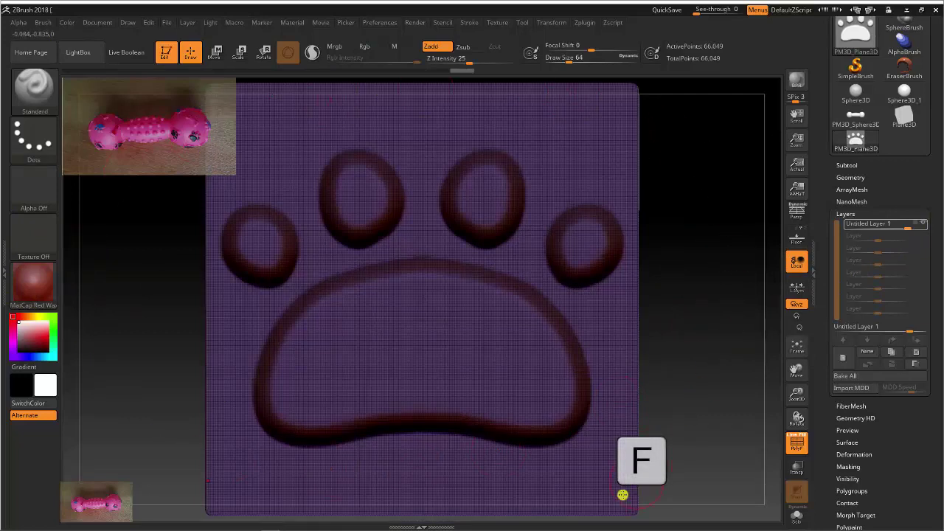
left_click(33, 186)
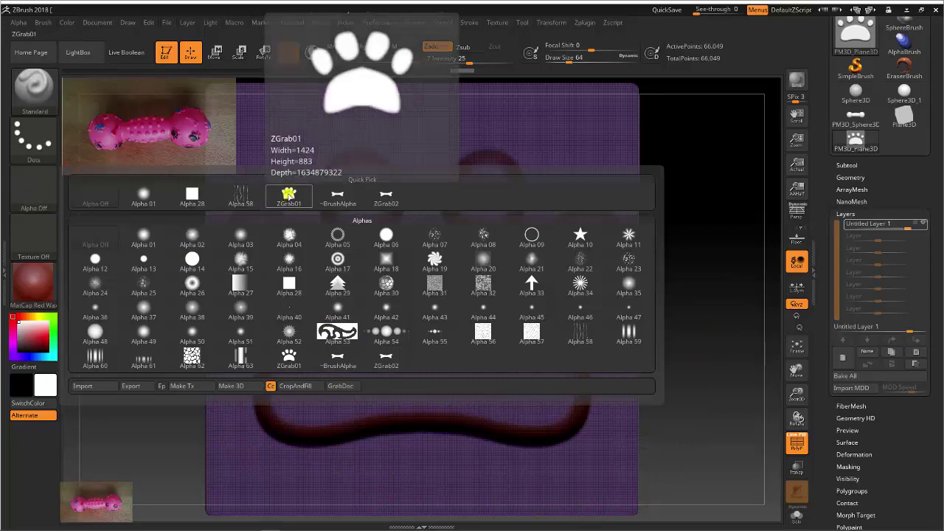
left_click(341, 386)
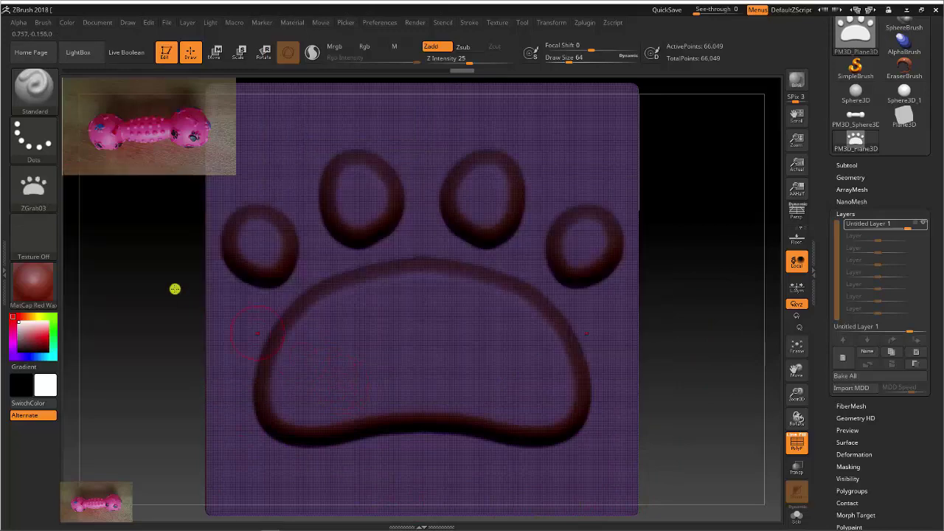
left_click(33, 189)
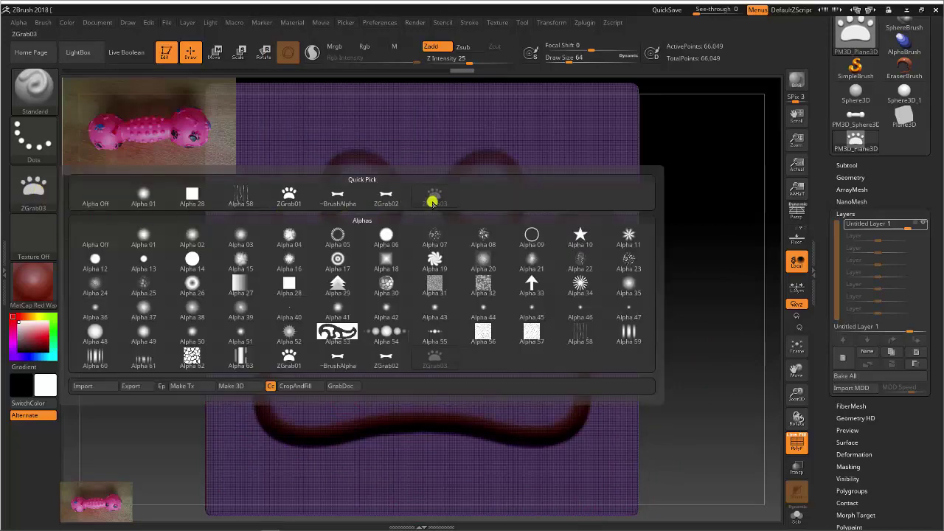
key("f")
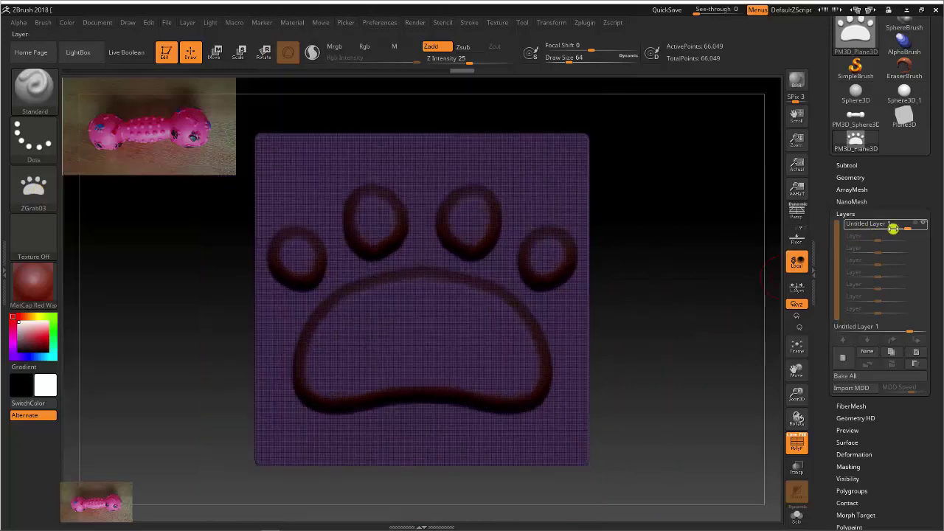
left_click_drag(908, 225, 878, 228)
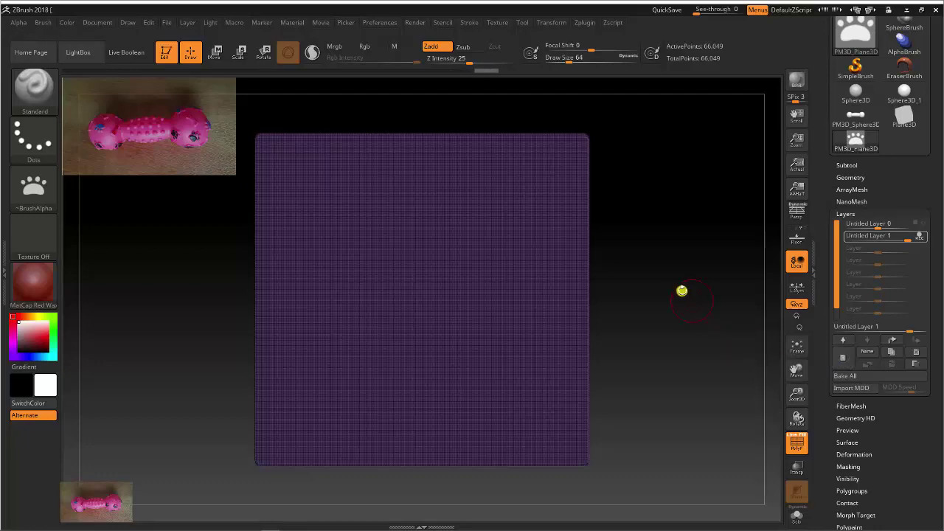
- Mask a long horizontal bar across the plane's centre with MaskRect
key("f")
key("ctrl+shift")
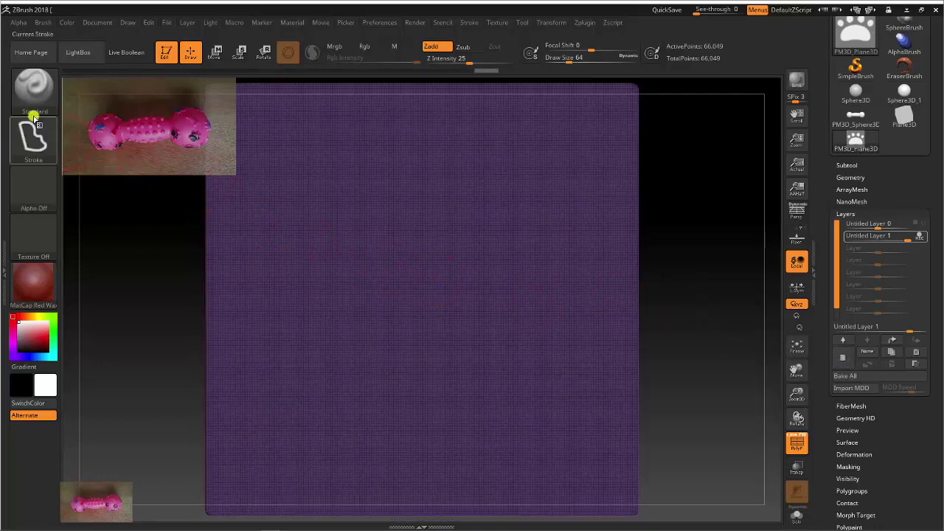
left_click(34, 90, "ctrl")
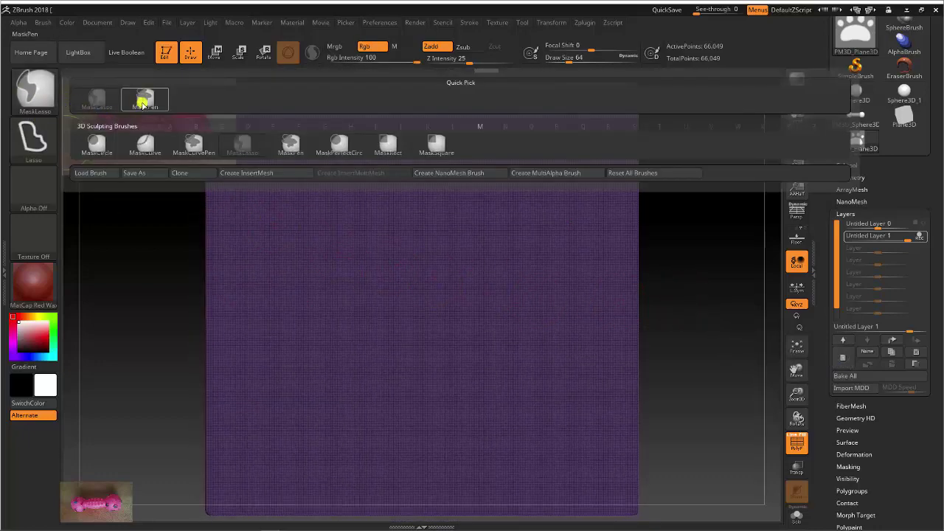
left_click(143, 103)
left_click_drag(137, 285, 524, 321, "ctrl")
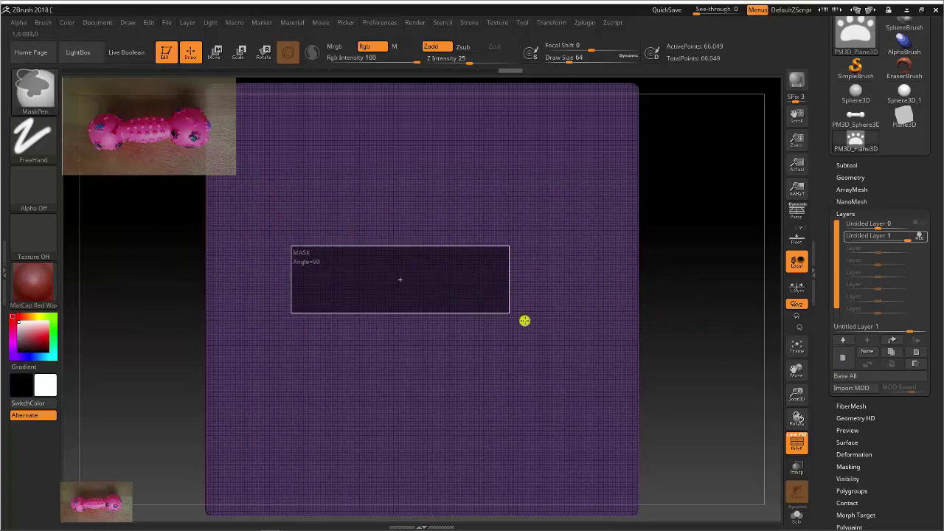
left_click_drag(525, 321, 536, 323, "ctrl")
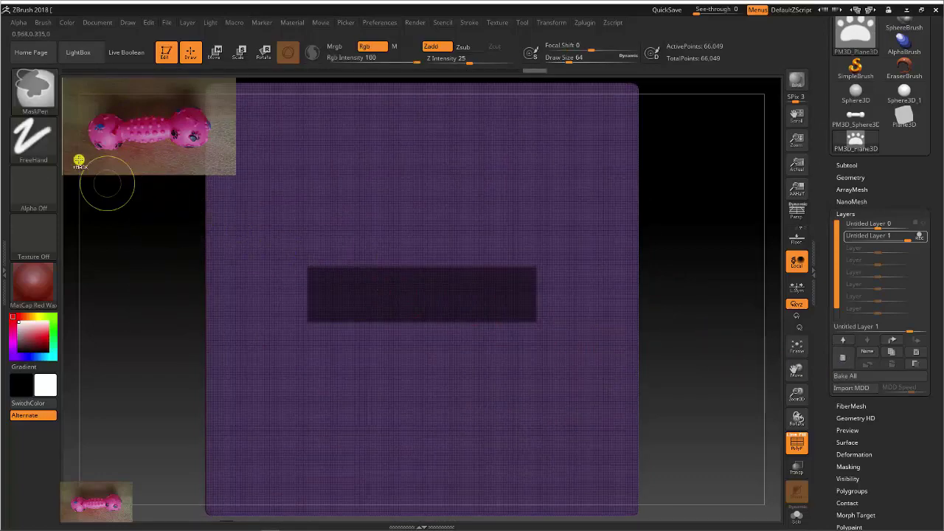
- Add rounded double lobes to the bar ends with mirrored MaskLasso strokes
left_click(33, 88, "ctrl")
left_click(104, 100)
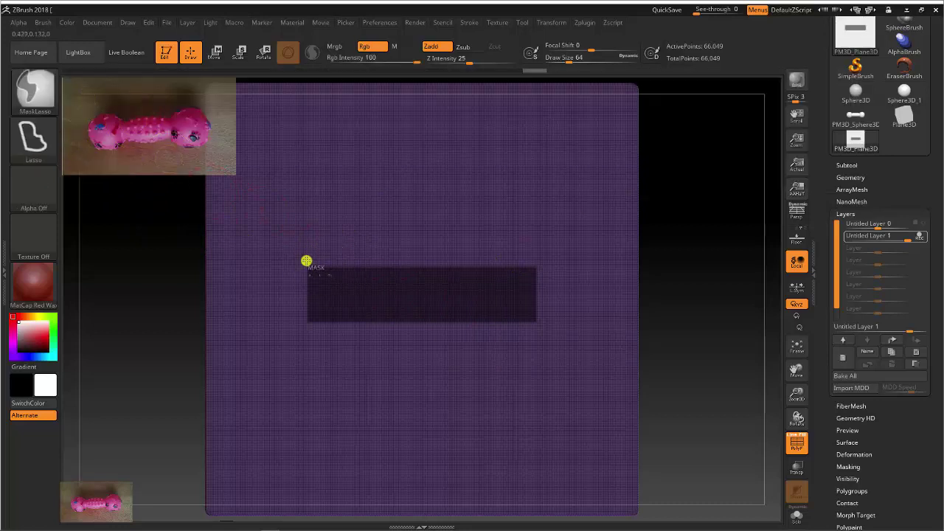
left_click_drag(269, 243, 248, 265, "ctrl")
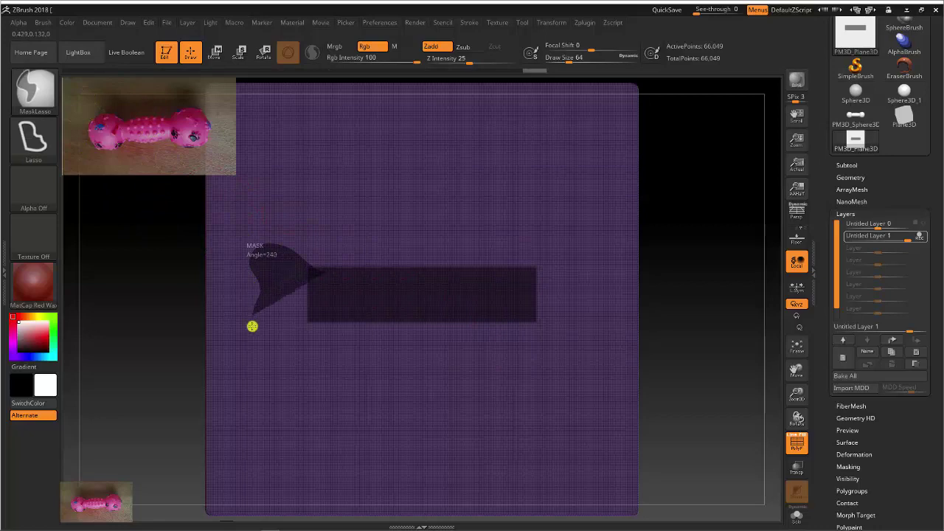
left_click_drag(252, 327, 283, 347, "ctrl")
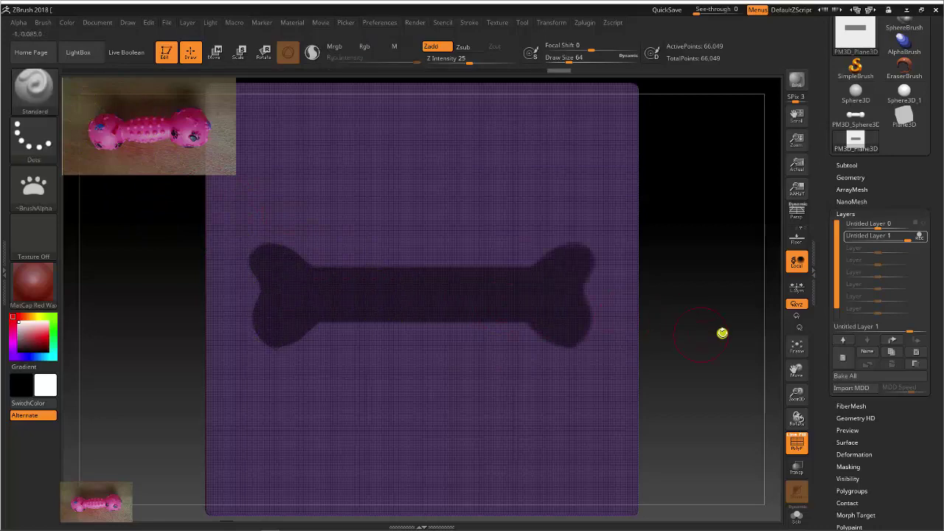
- Blur and invert the bone mask, raise the bone with Move, and face the plane front-on
left_click(521, 295, "ctrl")
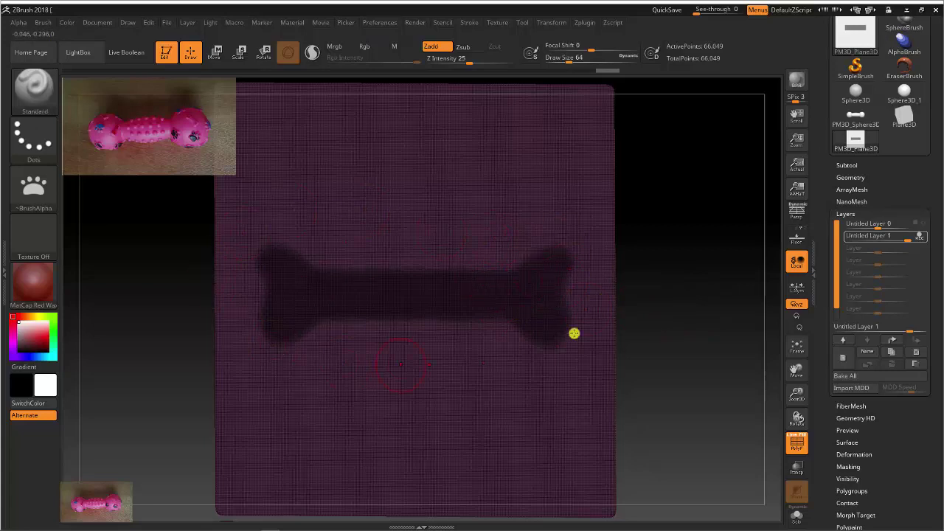
left_click(697, 310, "ctrl")
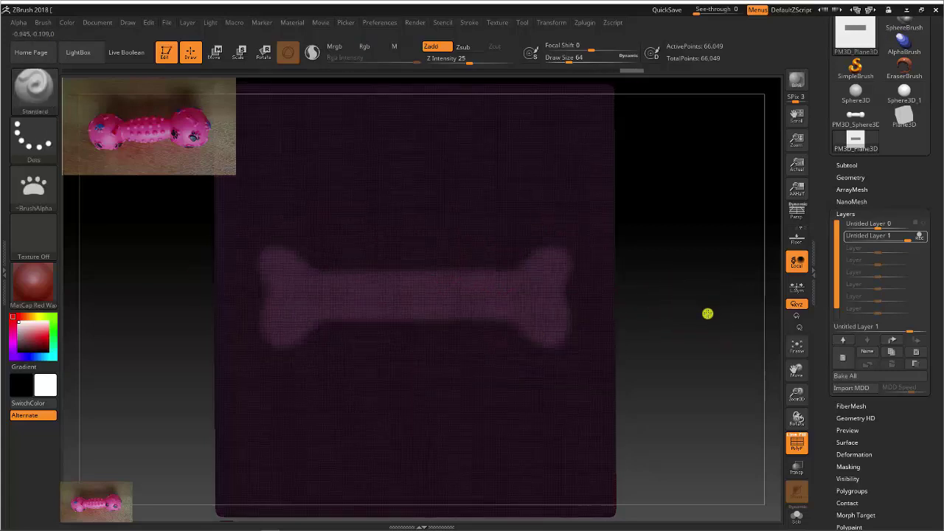
left_click(215, 53)
mouse_move(653, 261)
left_mouse_down()
mouse_move(484, 320)
mouse_move(535, 331)
left_mouse_up()
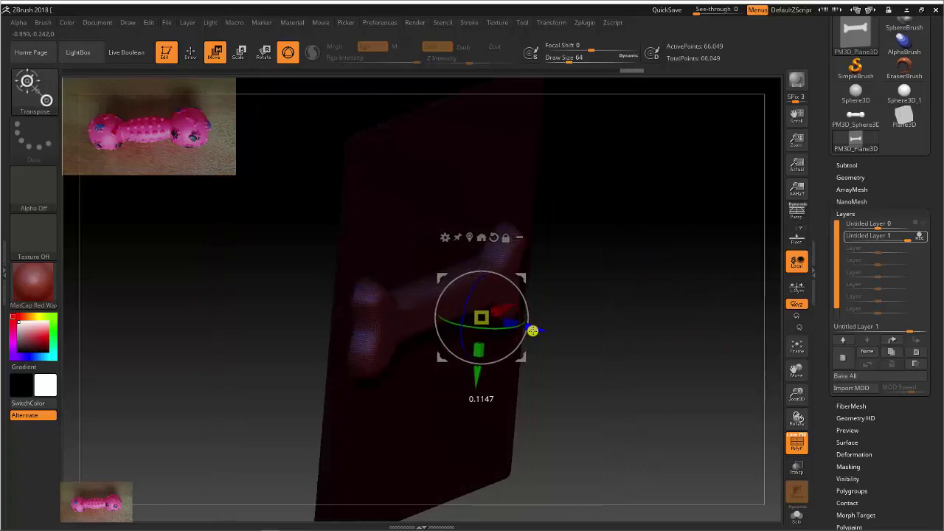
left_click_drag(653, 337, 683, 294, "shift")
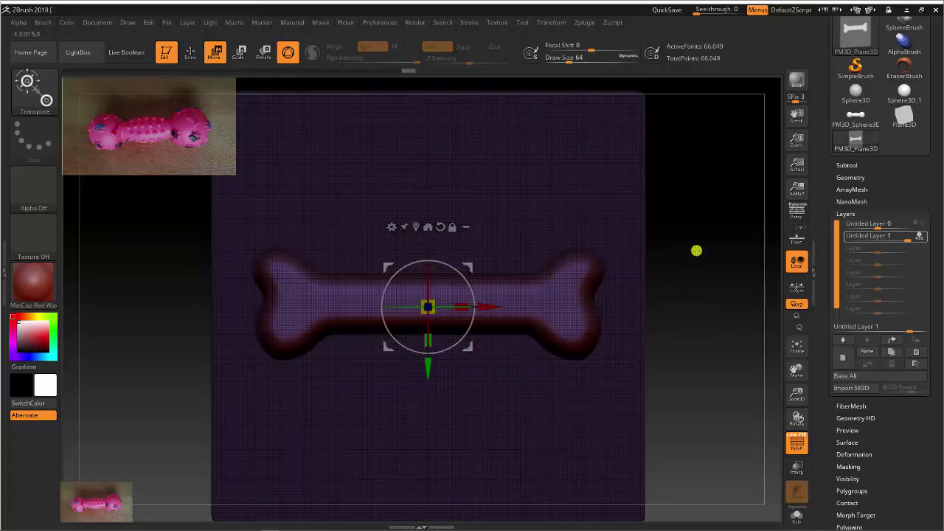
left_click(744, 366, "ctrl")
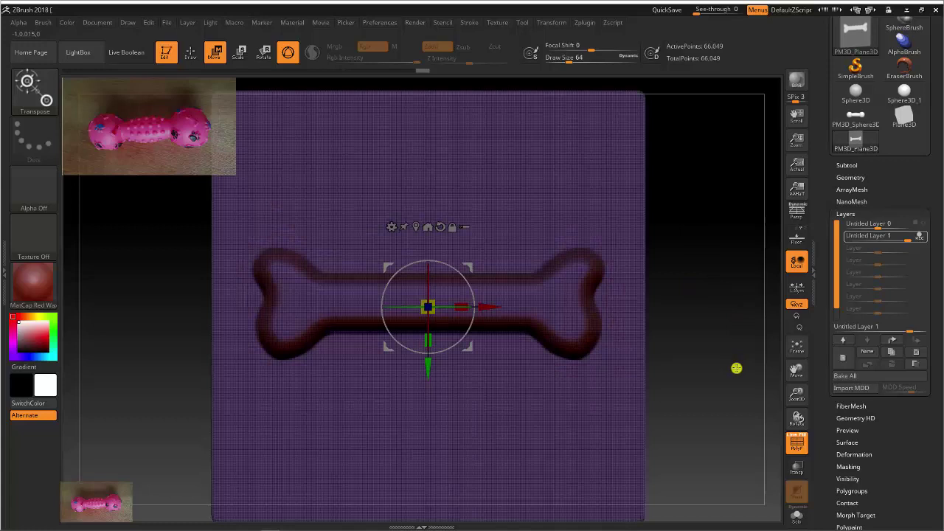
left_click_drag(736, 369, 720, 367, "alt")
- Save the bone relief as alpha ZGrab04, select it, and switch back to the PM3D_Sphere3D dumbbell
key("q")
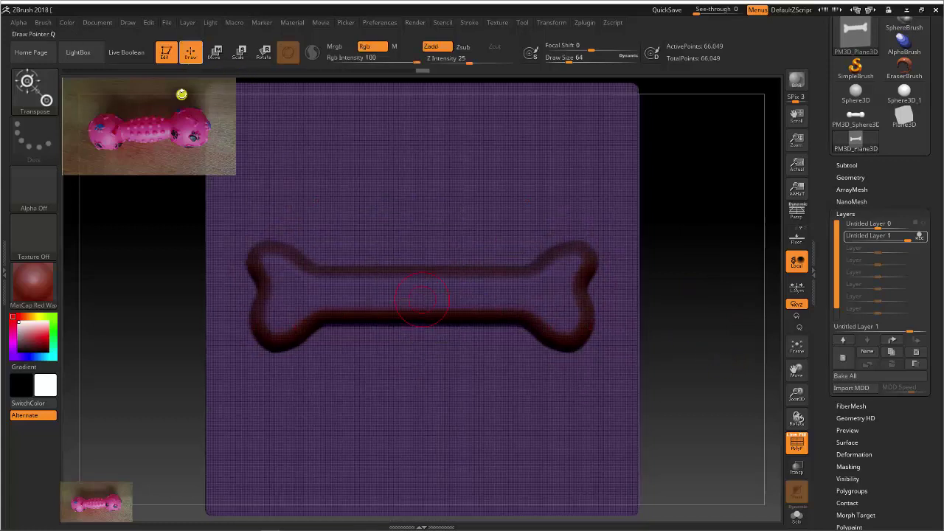
left_click(33, 193)
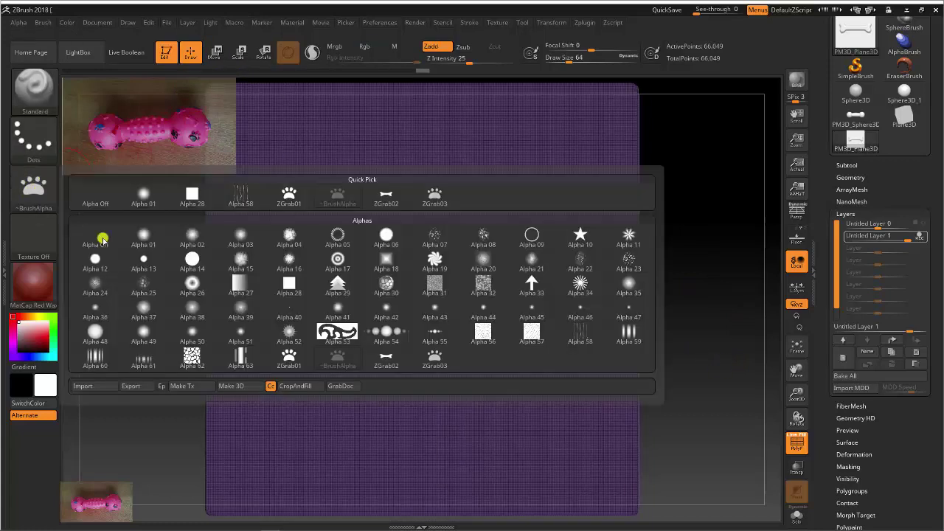
left_click(339, 385)
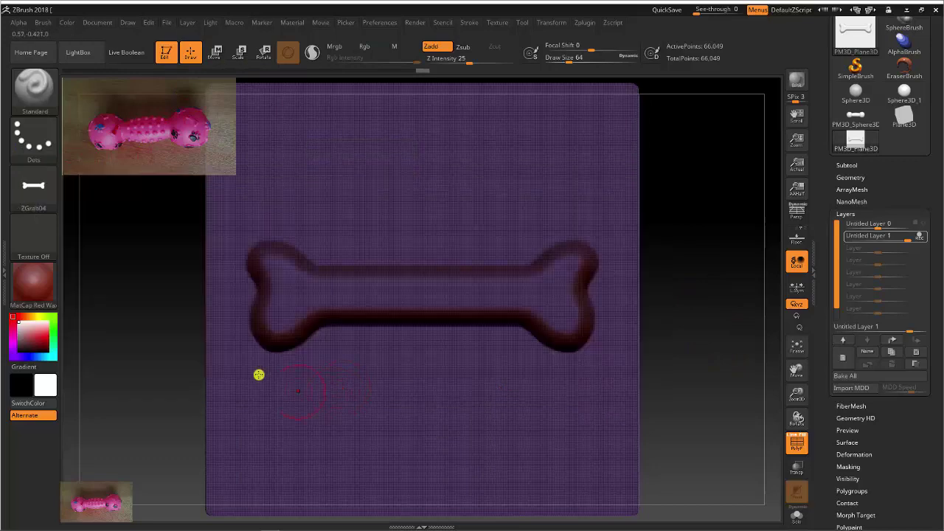
left_click(34, 190)
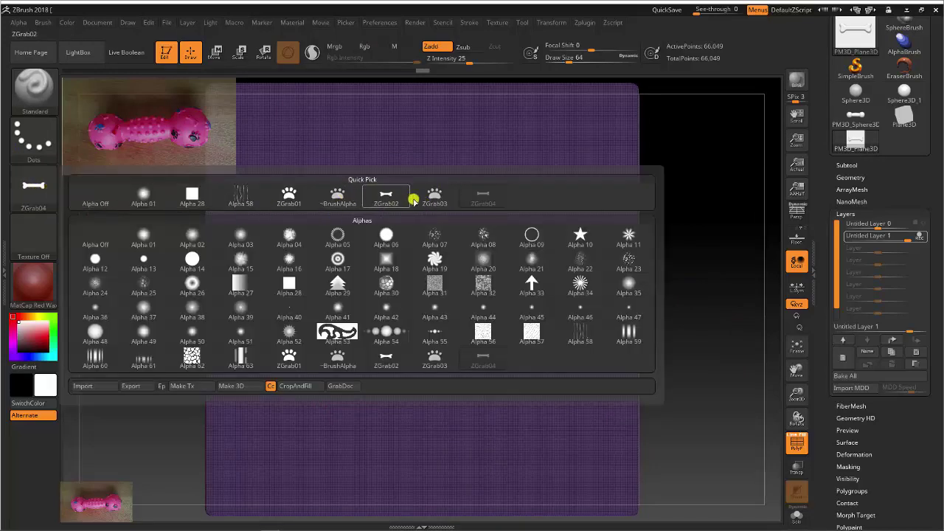
left_click(483, 199)
left_click(798, 212)
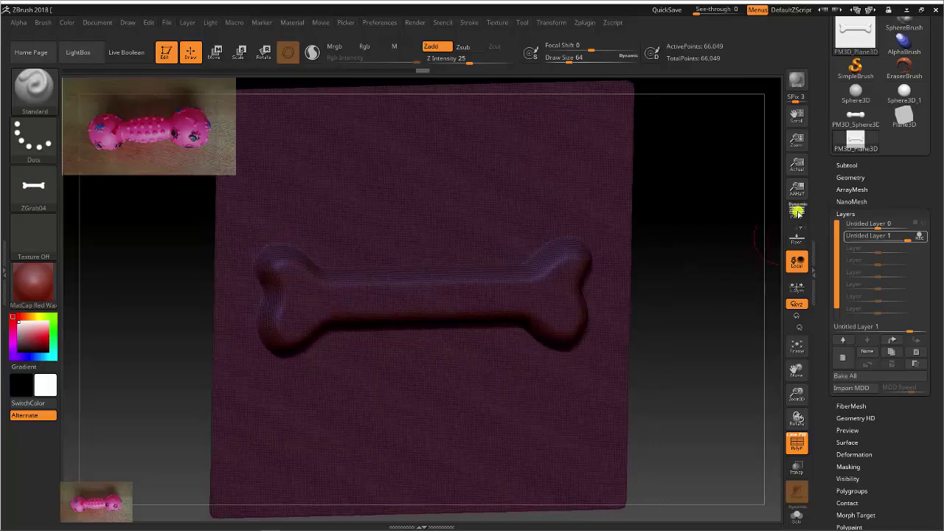
left_click(856, 118)
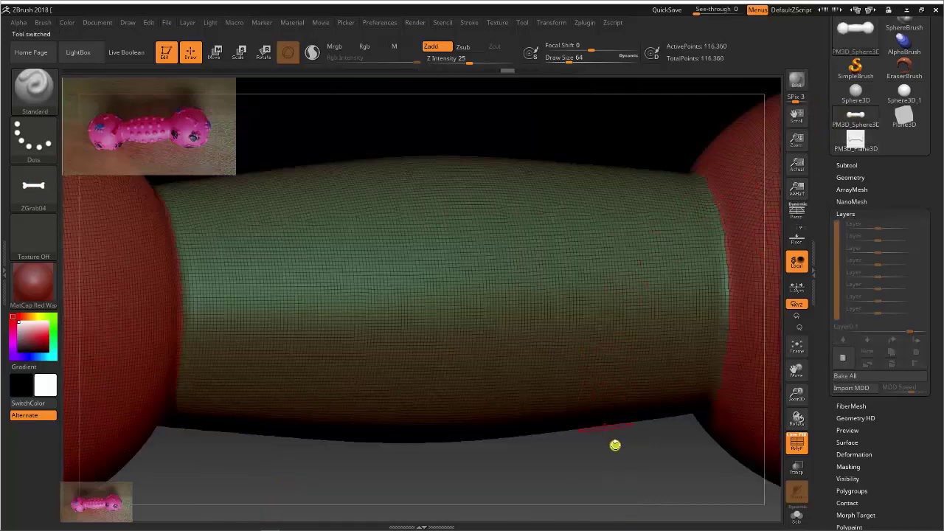
- Toggle X symmetry, hide the dumbbell's wireframe, and apply the MatCap Gray material
mouse_move(630, 449)
left_mouse_down("alt")
mouse_move(605, 332)
mouse_move(706, 411)
mouse_move(467, 438)
mouse_move(408, 270)
left_mouse_up("alt")
key("x")
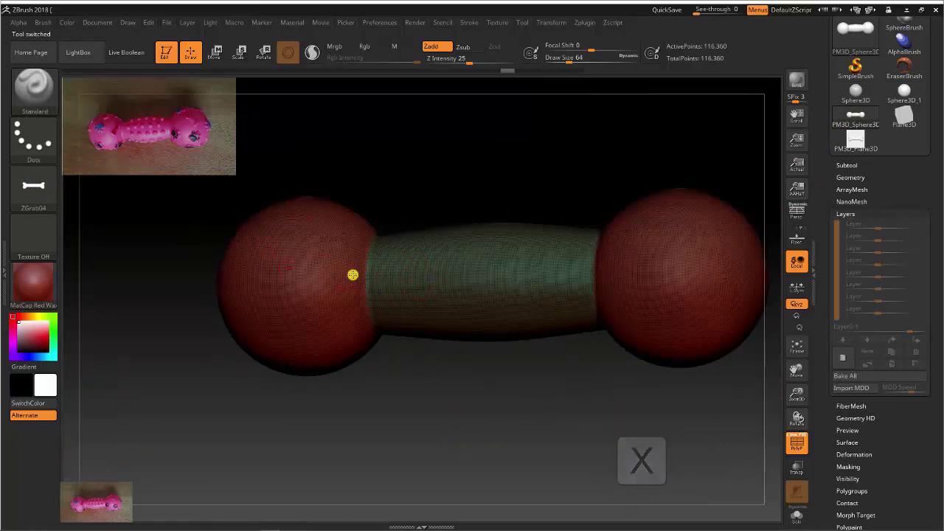
mouse_move(424, 391)
left_mouse_down()
mouse_move(421, 416)
mouse_move(407, 411)
mouse_move(749, 470)
left_mouse_up()
left_click(797, 446)
left_click_drag(540, 447, 420, 450)
left_click(52, 280)
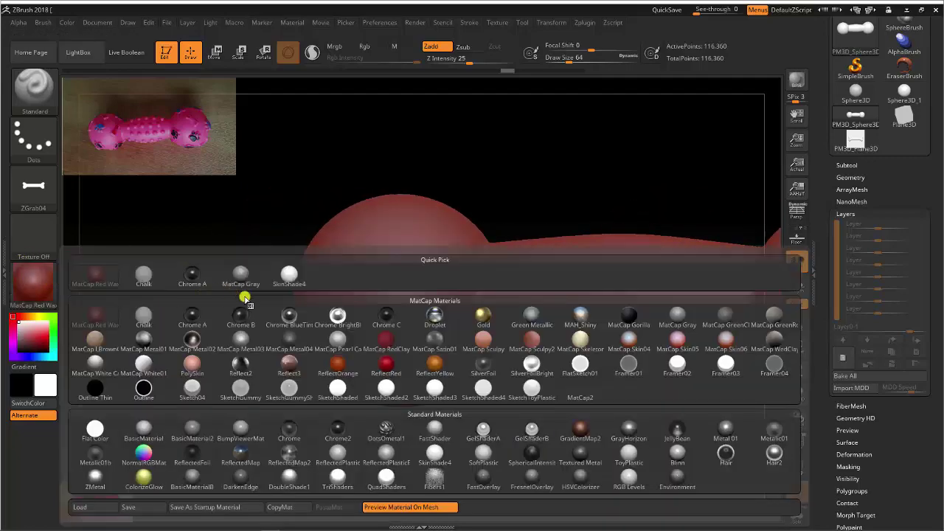
left_click(241, 276)
mouse_move(158, 320)
left_mouse_down()
mouse_move(173, 340)
mouse_move(181, 308)
left_mouse_up()
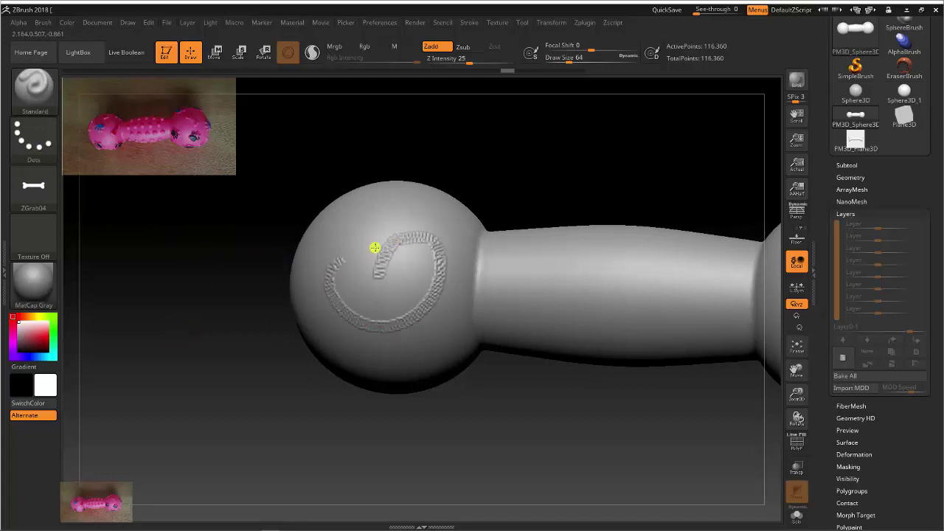
- Undo the trial strokes on the left sphere and set the brush Draw Size to 274
key("ctrl+z")
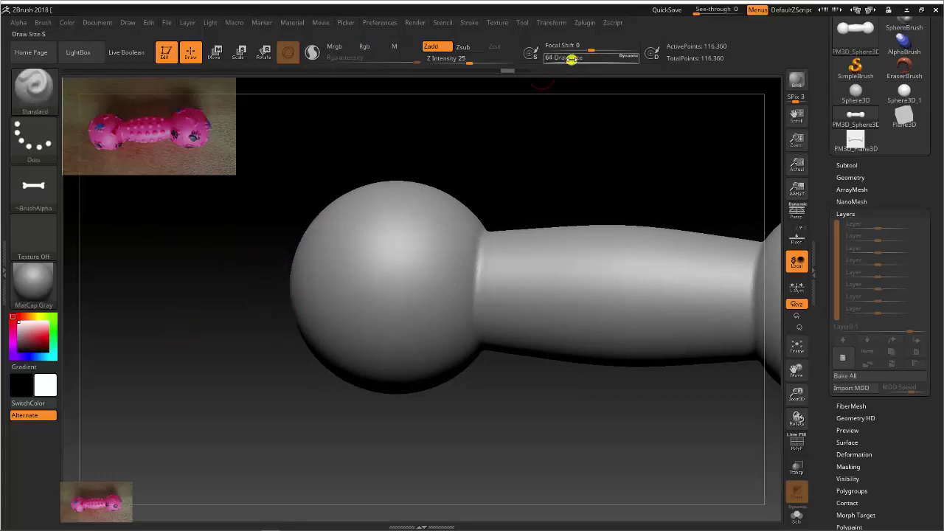
left_click_drag(570, 58, 580, 62)
left_click_drag(385, 275, 410, 272)
key("ctrl+z")
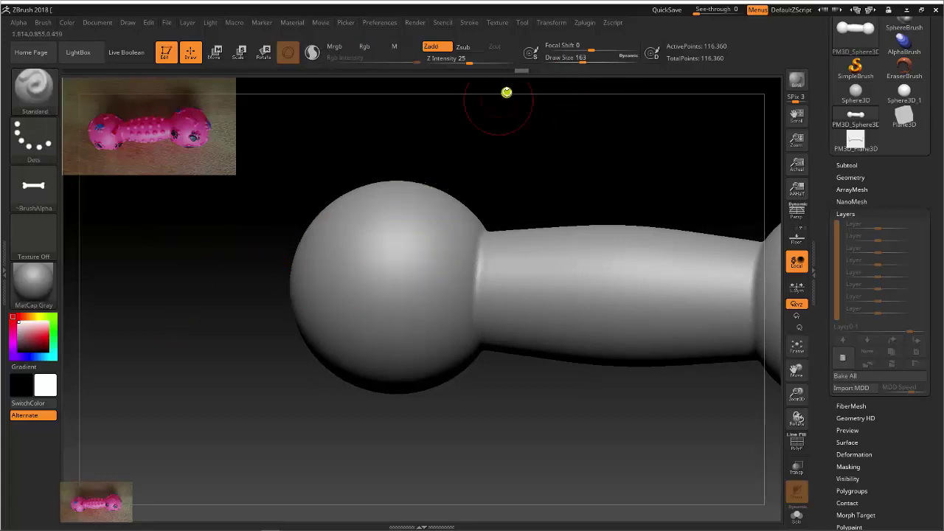
mouse_move(353, 295)
left_mouse_down()
mouse_move(417, 259)
mouse_move(382, 354)
left_mouse_up()
key("ctrl+z")
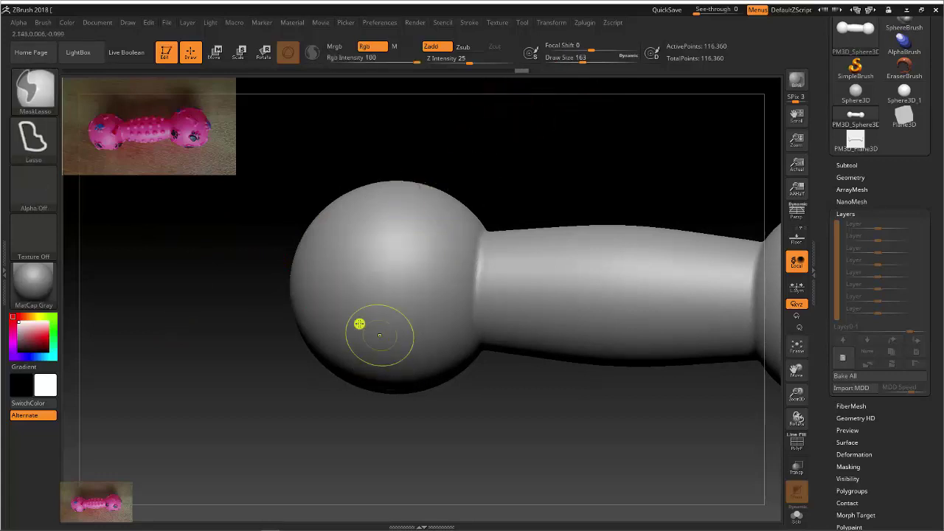
left_click_drag(582, 62, 587, 62)
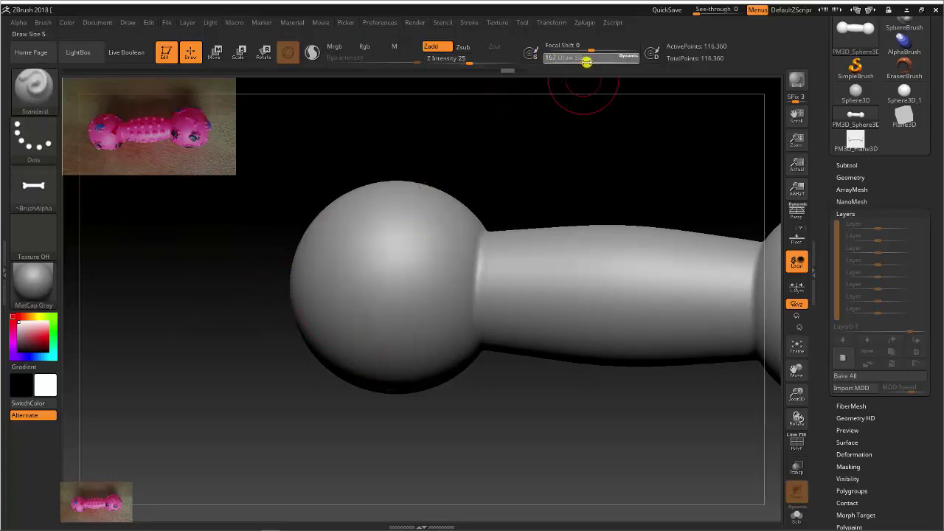
left_click_drag(384, 291, 420, 261)
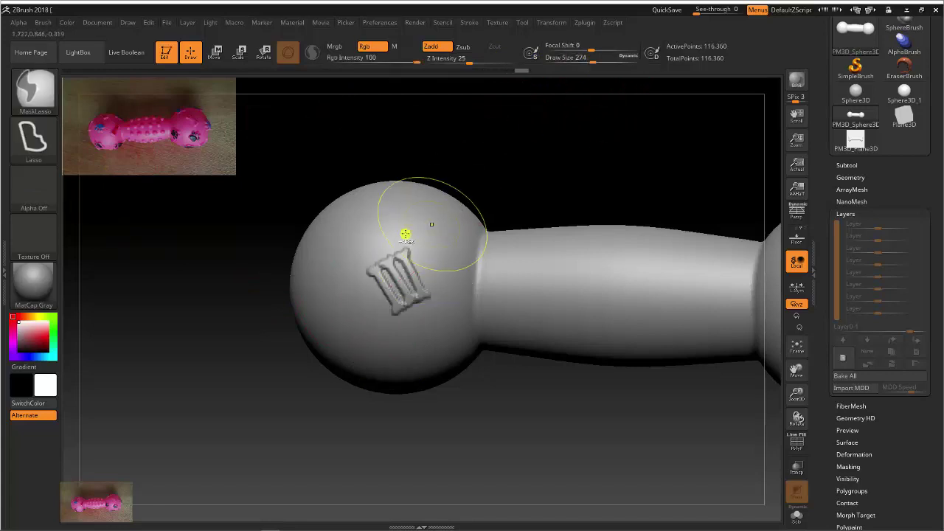
key("ctrl+z")
left_click(34, 139)
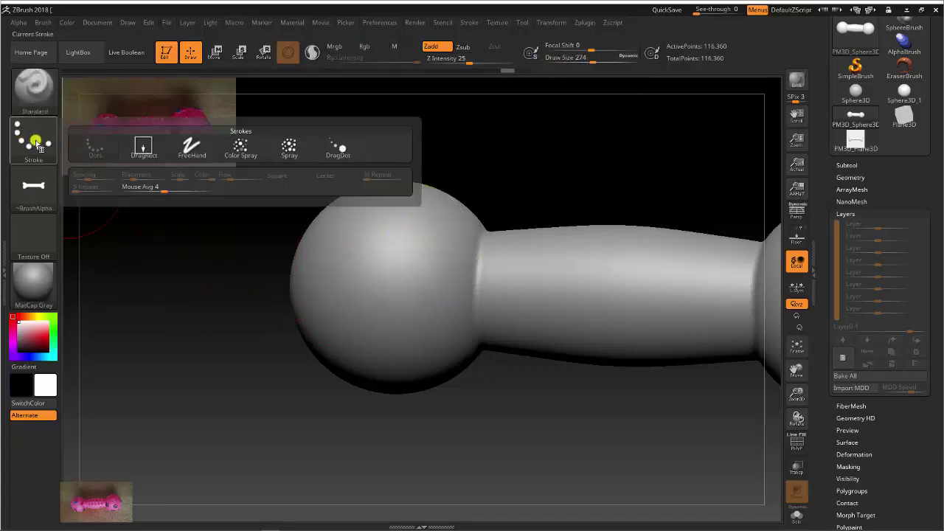
- Switch to the DragRect stroke and stamp ZGrab04 bone reliefs onto both end spheres
left_click(144, 150)
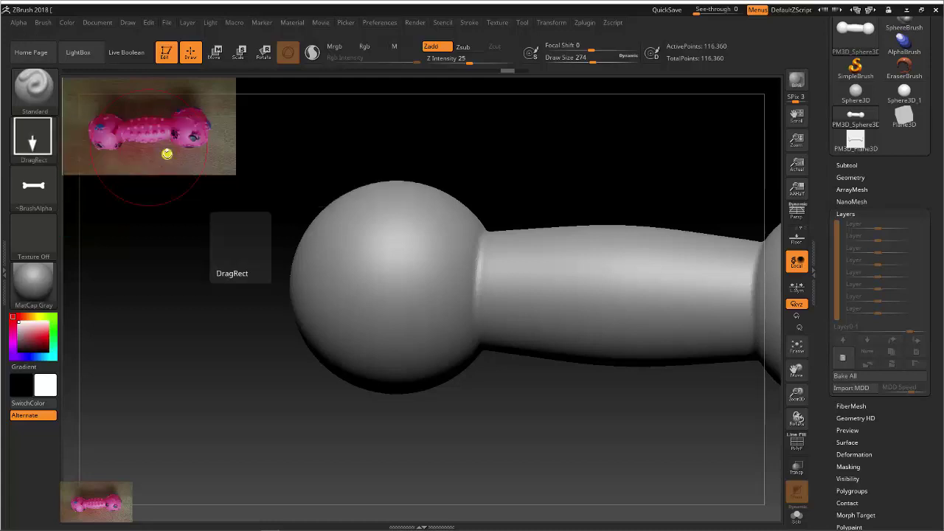
mouse_move(408, 264)
left_mouse_down()
mouse_move(465, 196)
mouse_move(478, 221)
left_mouse_up()
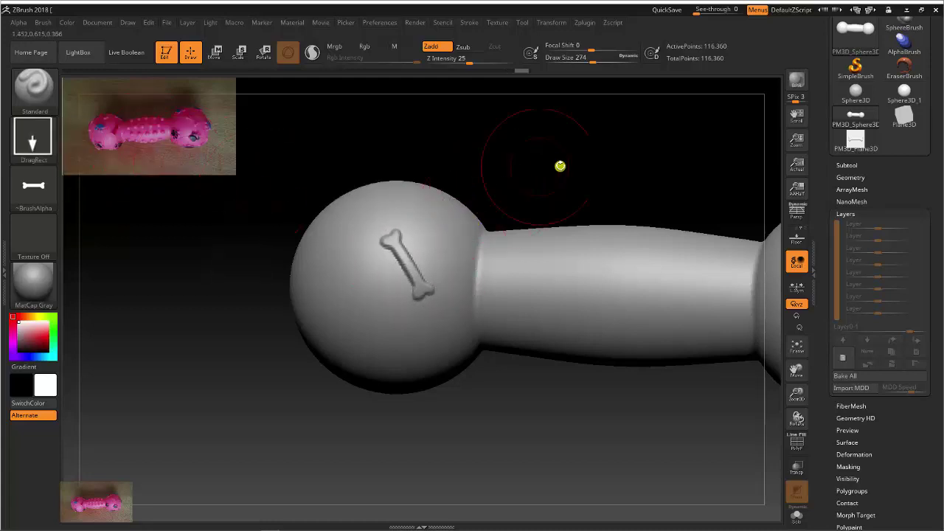
mouse_move(560, 166)
left_mouse_down()
mouse_move(595, 158)
mouse_move(575, 169)
left_mouse_up()
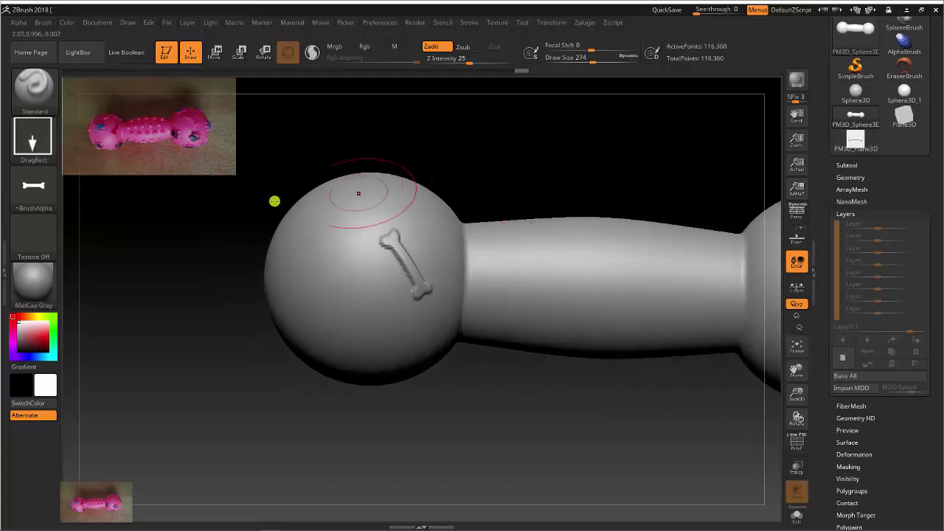
key("ctrl+z")
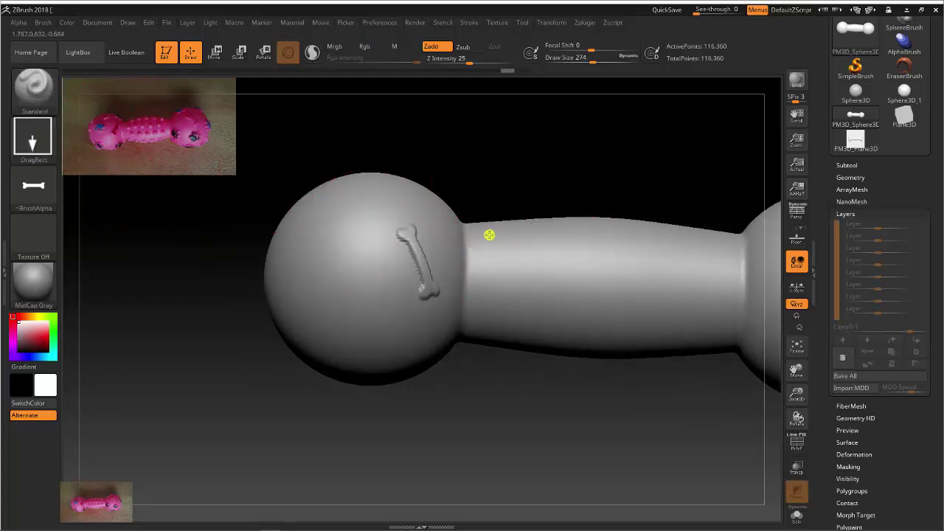
mouse_move(487, 175)
left_mouse_down()
mouse_move(509, 163)
mouse_move(489, 196)
mouse_move(487, 268)
mouse_move(362, 256)
left_mouse_up()
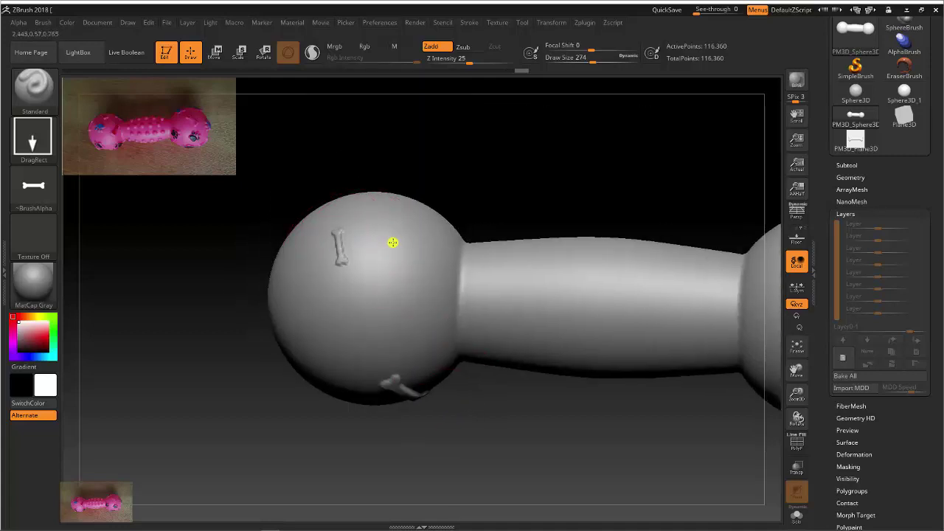
mouse_move(510, 205)
left_mouse_down()
mouse_move(504, 308)
mouse_move(479, 297)
mouse_move(392, 200)
mouse_move(341, 227)
mouse_move(386, 374)
mouse_move(420, 405)
mouse_move(566, 254)
mouse_move(306, 201)
mouse_move(531, 287)
mouse_move(352, 281)
mouse_move(506, 246)
mouse_move(363, 168)
mouse_move(507, 248)
mouse_move(100, 268)
left_mouse_up()
left_click(21, 171)
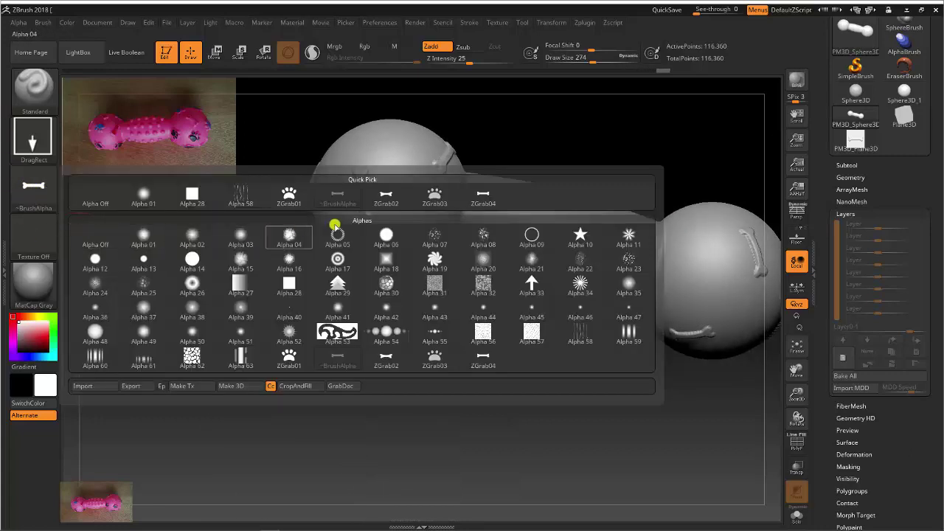
- Pick the ZGrab03 paw-print alpha, raise the depth slightly, and stamp paw prints on the end spheres
left_click(435, 197)
mouse_move(563, 139)
left_mouse_down()
mouse_move(552, 120)
mouse_move(389, 198)
left_mouse_up()
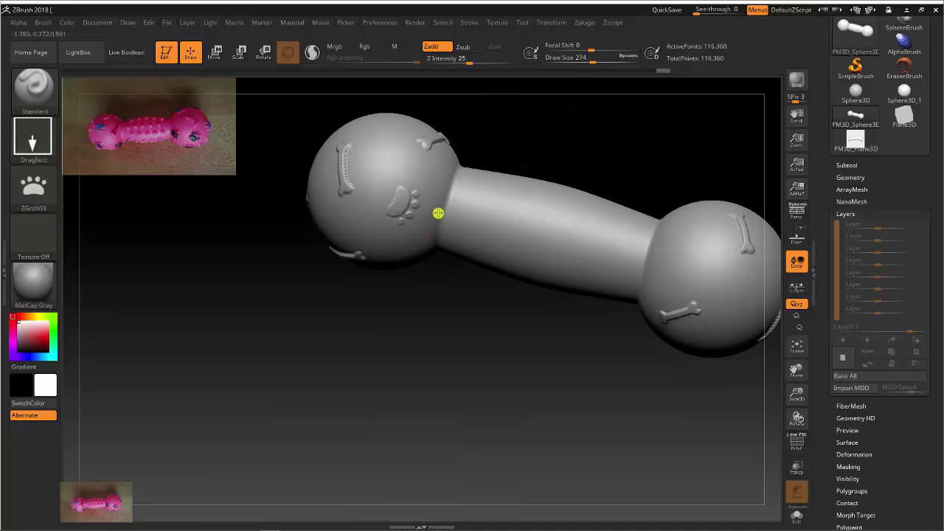
left_click_drag(549, 130, 558, 198, "alt")
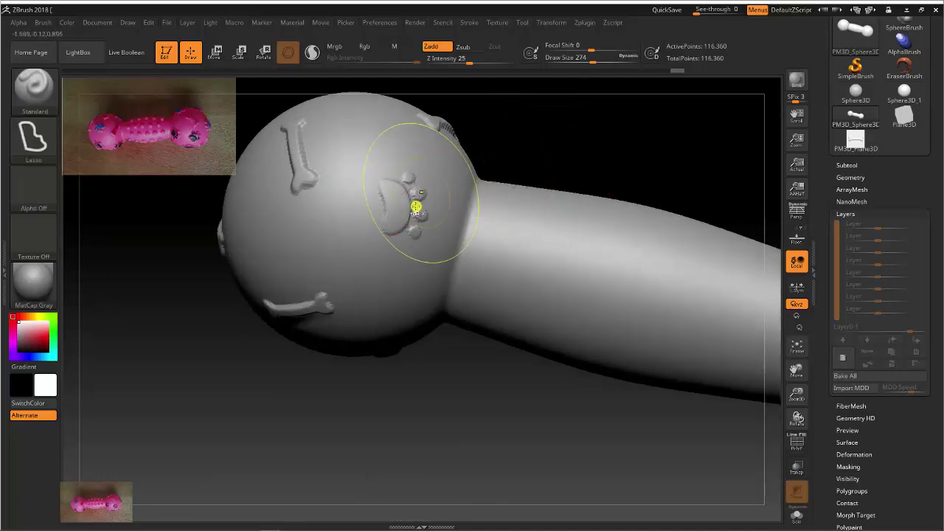
left_click_drag(470, 61, 481, 60)
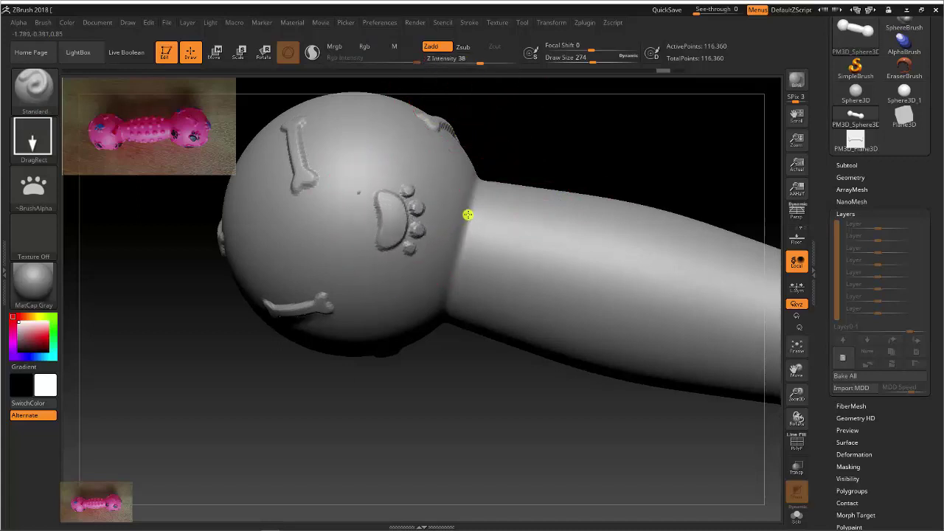
left_click_drag(480, 176, 575, 130)
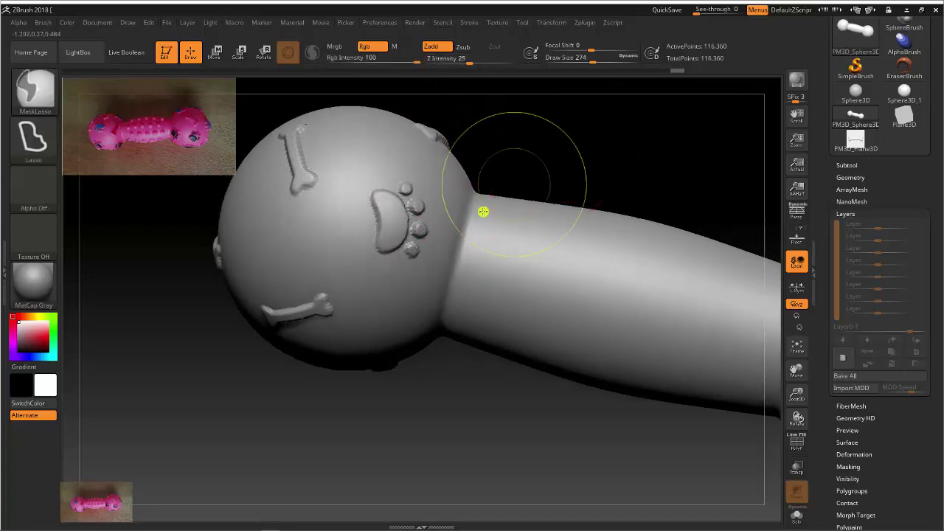
left_click_drag(382, 251, 422, 227)
mouse_move(586, 157)
left_mouse_down()
mouse_move(605, 152)
mouse_move(573, 219)
mouse_move(404, 264)
left_mouse_up()
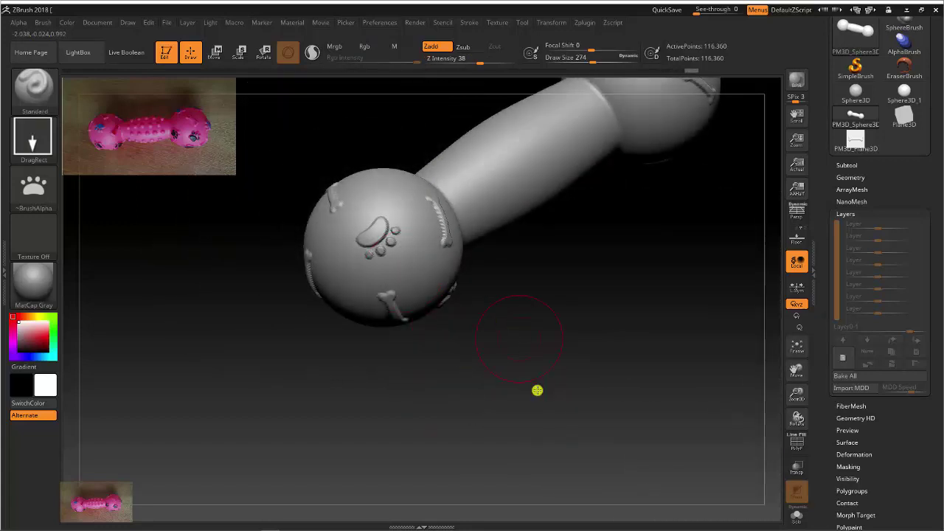
mouse_move(537, 390)
left_mouse_down()
mouse_move(520, 394)
mouse_move(417, 267)
mouse_move(247, 226)
mouse_move(491, 205)
mouse_move(607, 171)
mouse_move(394, 141)
mouse_move(337, 171)
mouse_move(449, 236)
mouse_move(420, 194)
mouse_move(637, 249)
mouse_move(664, 209)
mouse_move(647, 194)
mouse_move(625, 191)
mouse_move(695, 288)
left_mouse_up()
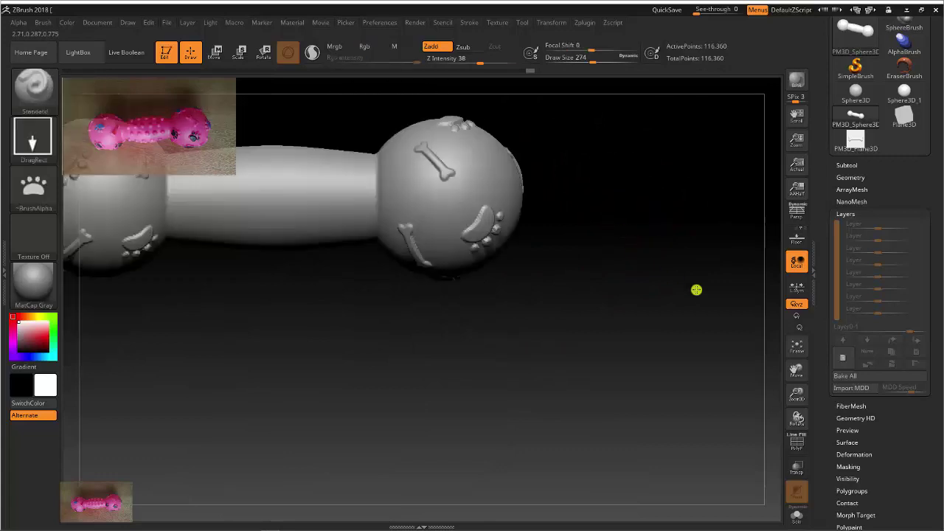
key("f")
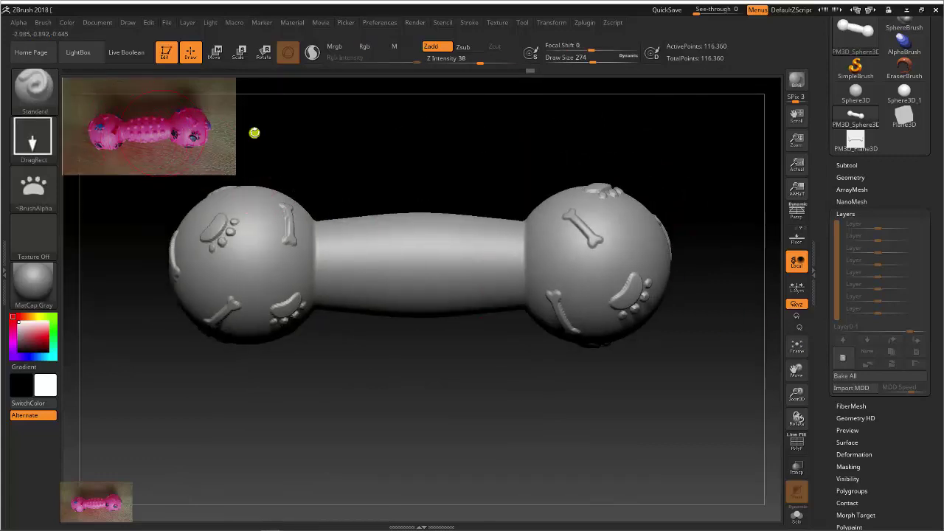
left_click_drag(408, 164, 439, 179, "alt")
- Turn off the brush alpha and set the stroke type to DragDot
left_click(39, 185)
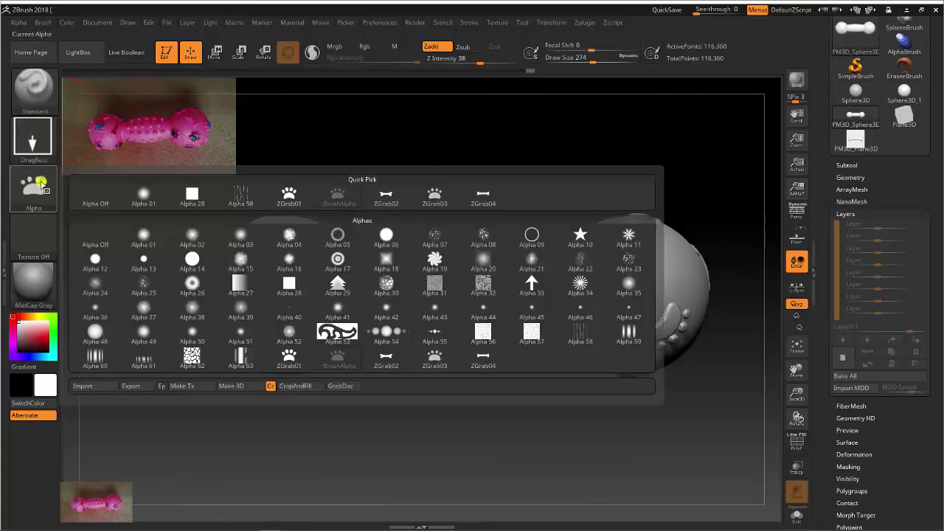
left_click(92, 199)
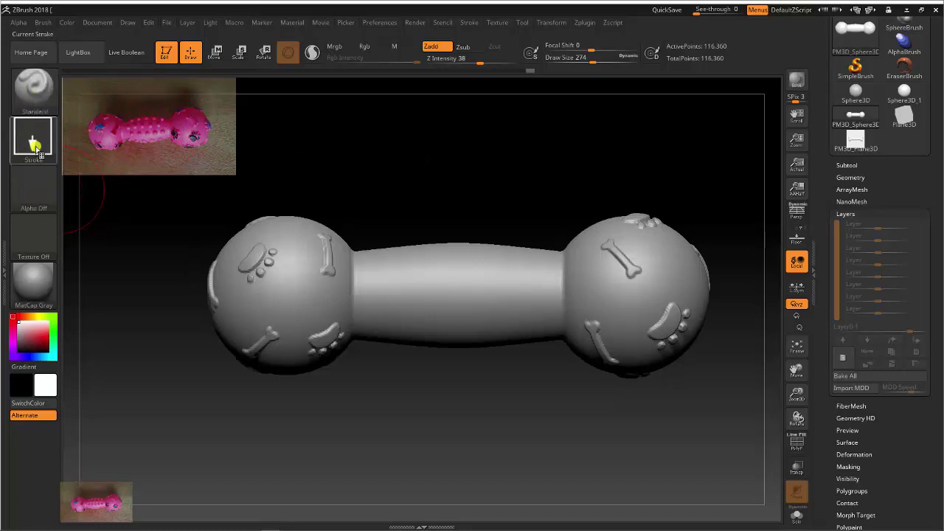
left_click(32, 139)
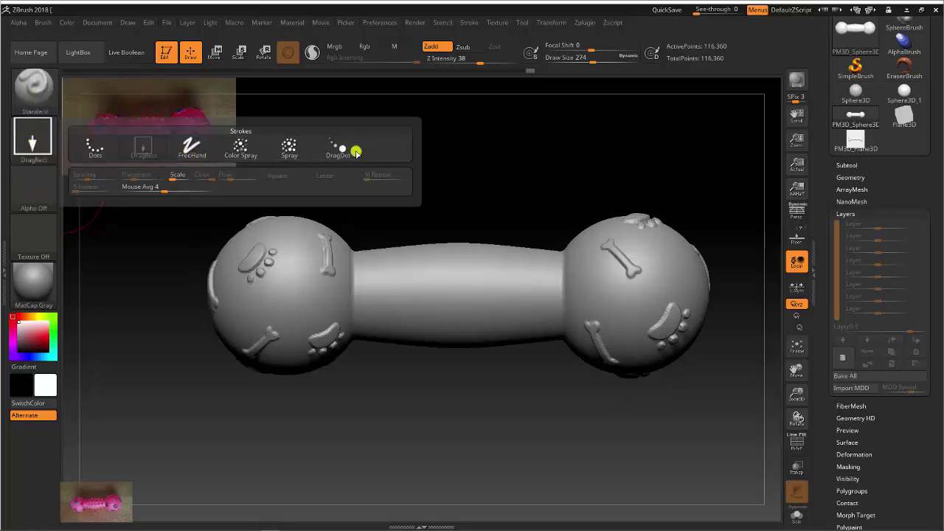
left_click(342, 149)
- Reduce Draw Size to 112, test a dot on the handle, and check Stroke > Lazy Mouse
mouse_move(468, 184)
left_mouse_down()
mouse_move(445, 135)
mouse_move(431, 167)
mouse_move(428, 160)
left_mouse_up()
right_click(431, 167)
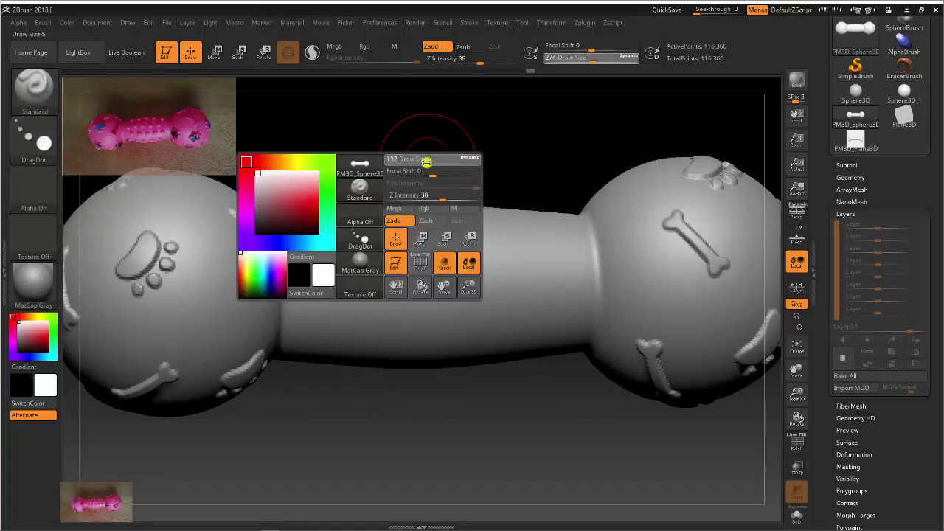
left_click_drag(583, 60, 576, 61)
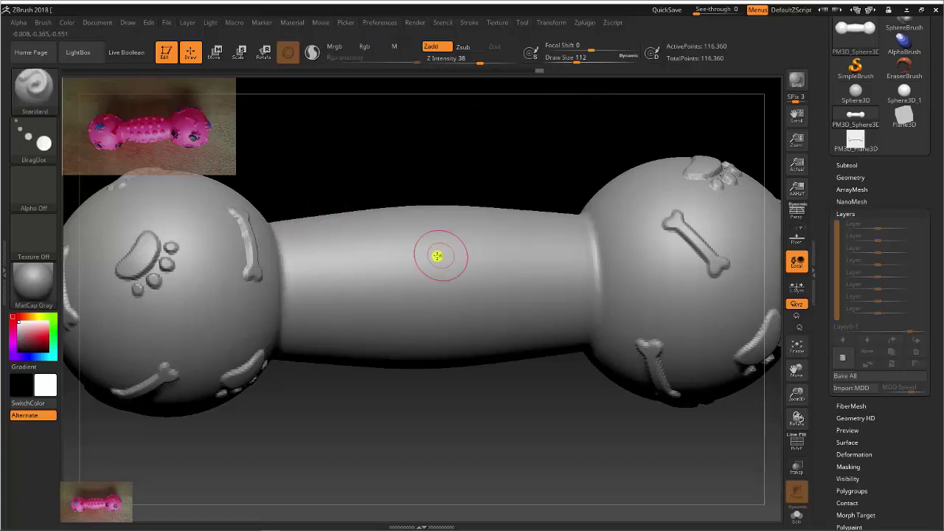
left_click_drag(433, 248, 442, 270)
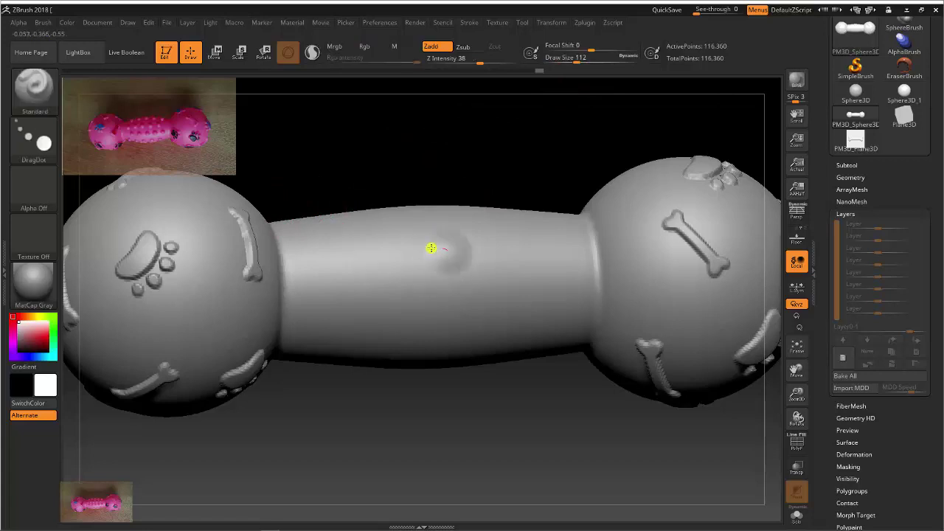
left_click_drag(480, 178, 446, 278, "alt")
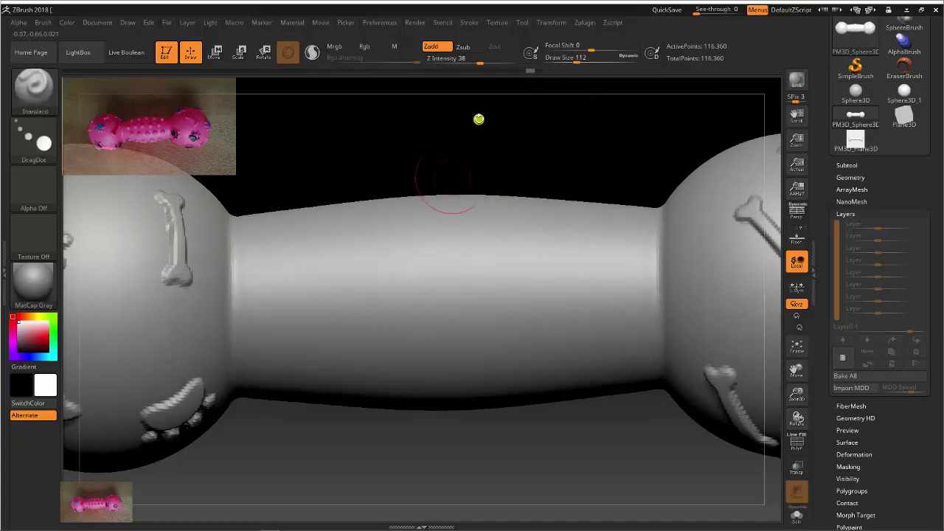
left_click(465, 23)
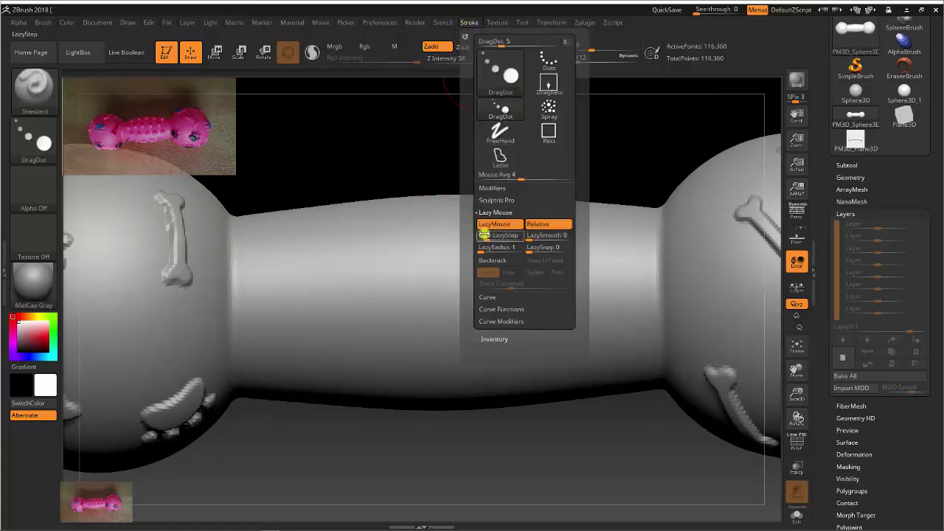
mouse_move(396, 270)
left_mouse_down()
mouse_move(440, 254)
mouse_move(504, 143)
left_mouse_up()
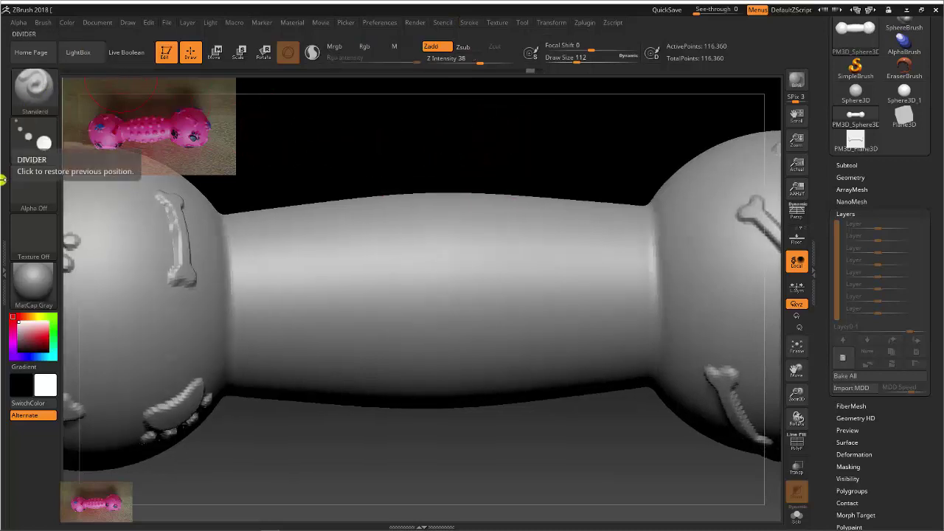
- Reshape the Brush > Curve fade-off into a rounded dome and test it on the handle
left_click(3, 177)
left_click_drag(120, 45, 126, 129)
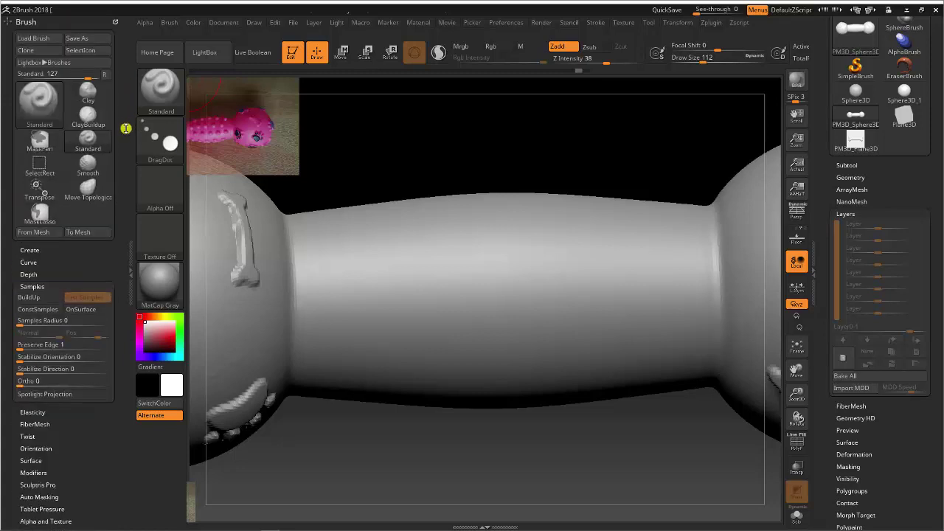
left_click(31, 279)
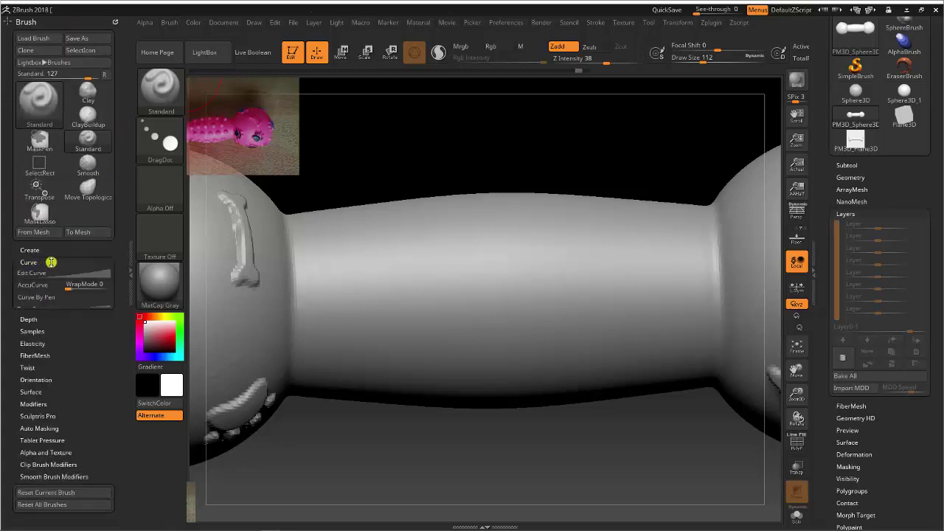
left_click(71, 264)
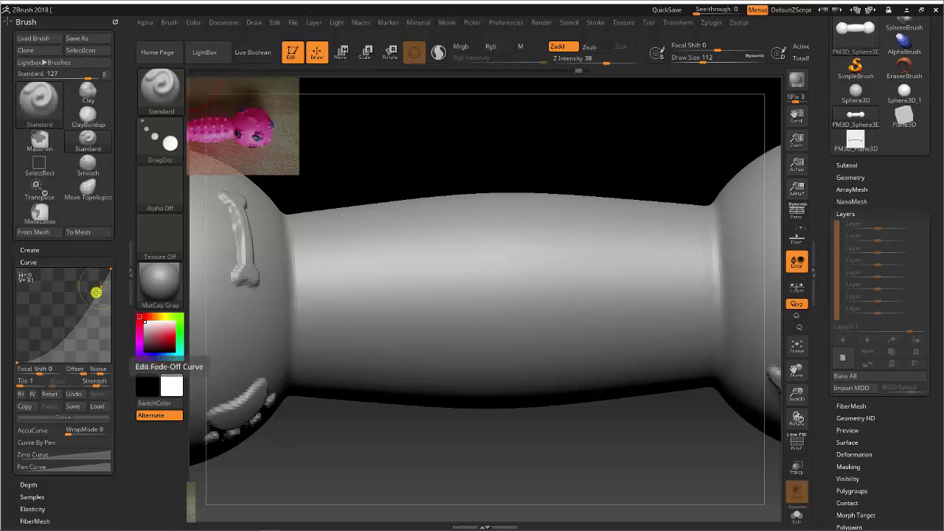
left_click_drag(96, 292, 49, 305)
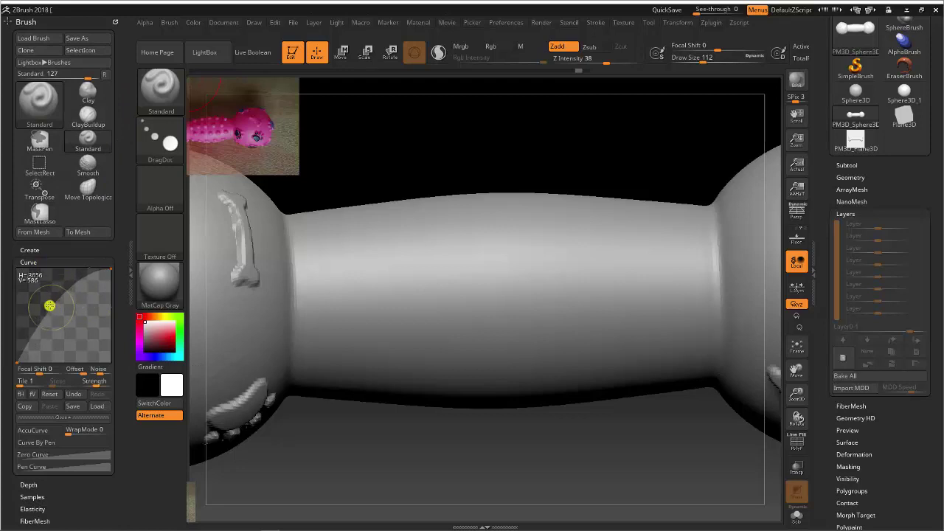
left_click_drag(505, 260, 512, 219)
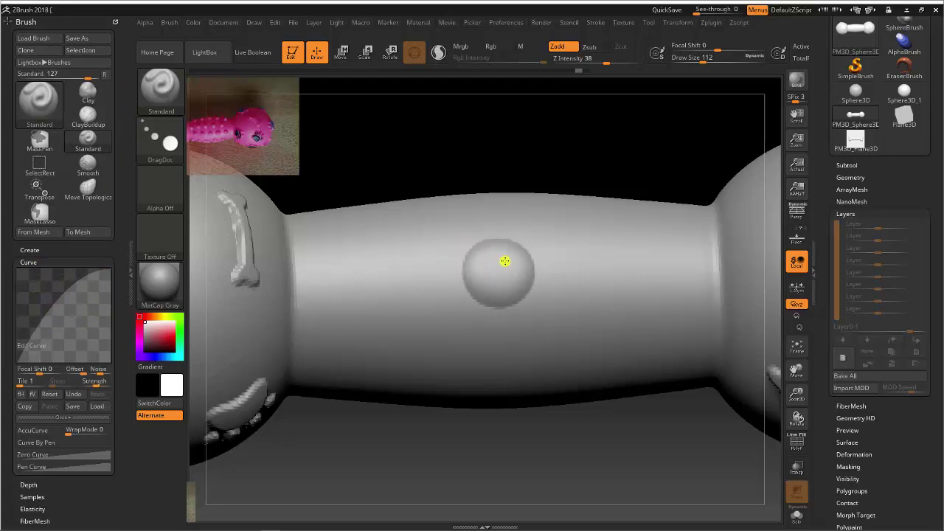
key("ctrl+z")
- Raise Z Intensity to 65 and settle the Draw Size at 94, undoing the test bumps
left_click_drag(607, 62, 624, 63)
mouse_move(499, 281)
left_mouse_down()
mouse_move(553, 178)
mouse_move(526, 190)
left_mouse_up()
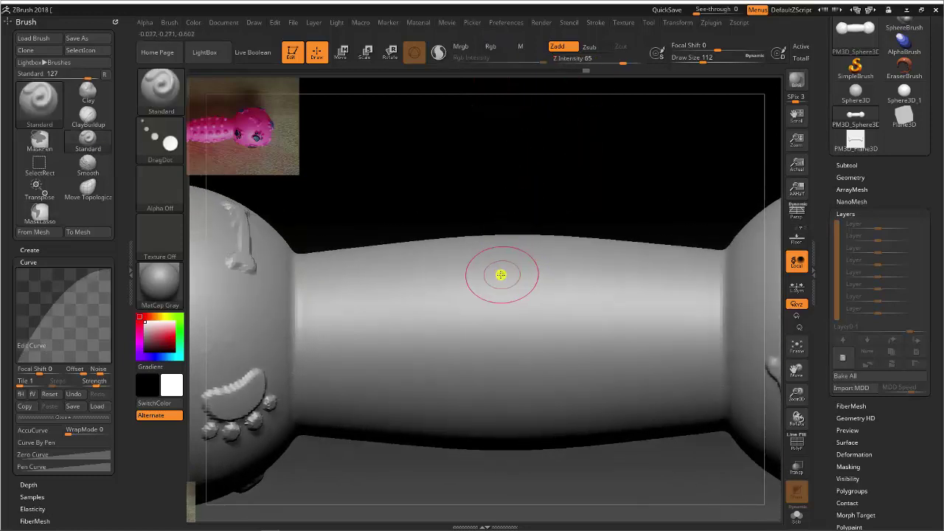
key("ctrl+z")
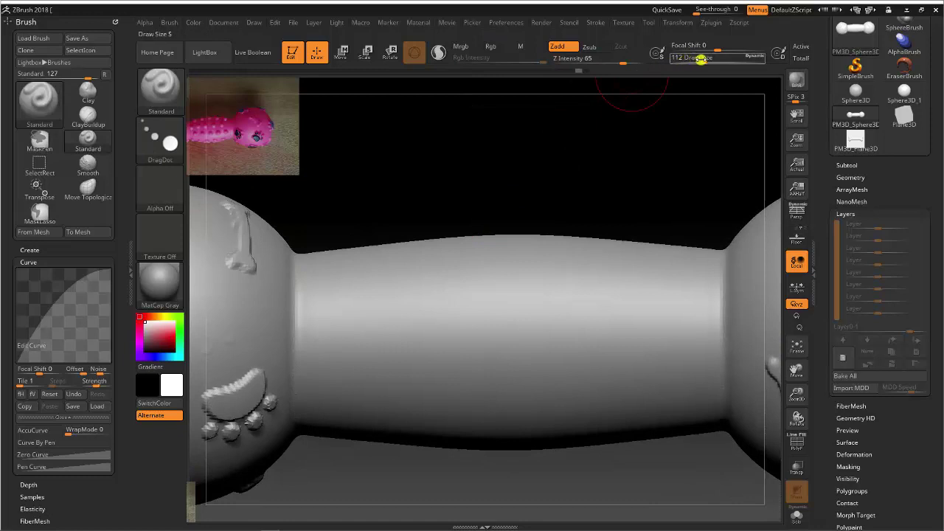
left_click_drag(701, 60, 684, 77)
left_click(486, 284)
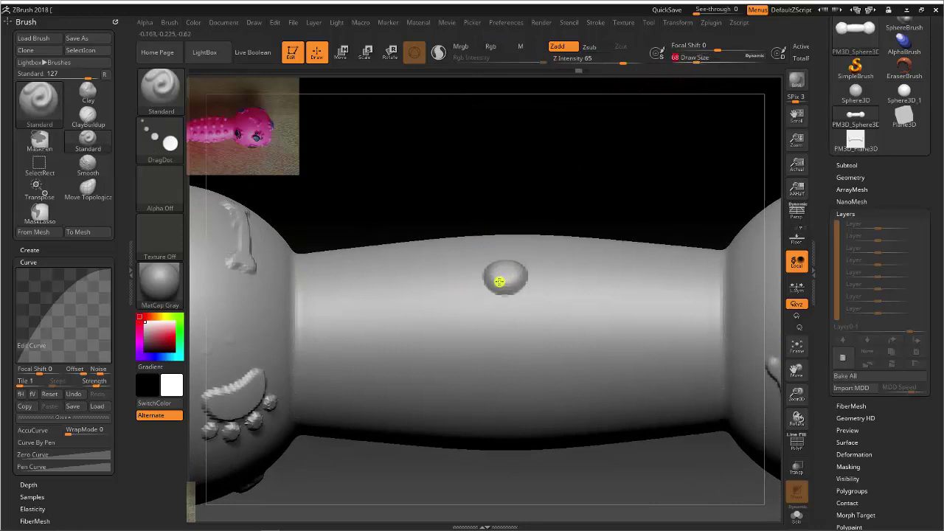
key("ctrl+z")
left_click_drag(696, 60, 698, 60)
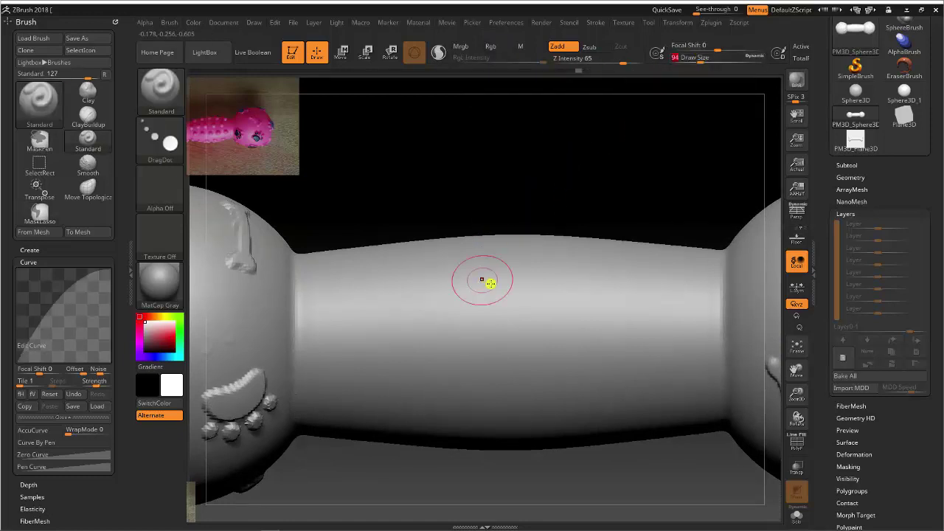
left_click_drag(501, 275, 504, 284)
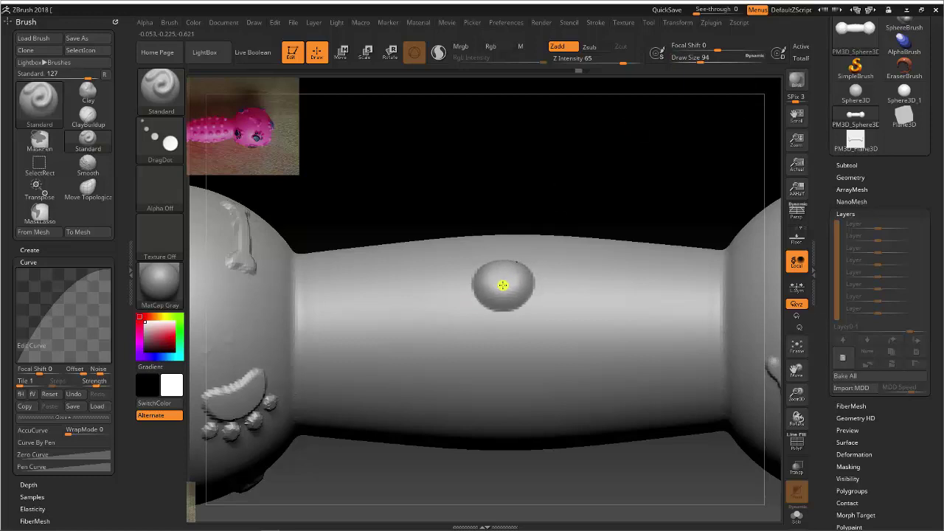
key("ctrl+z")
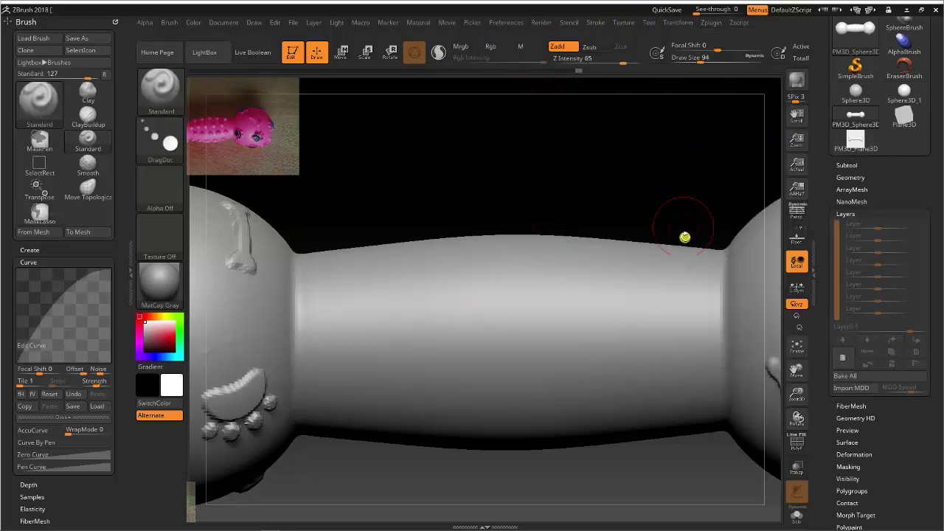
mouse_move(678, 22)
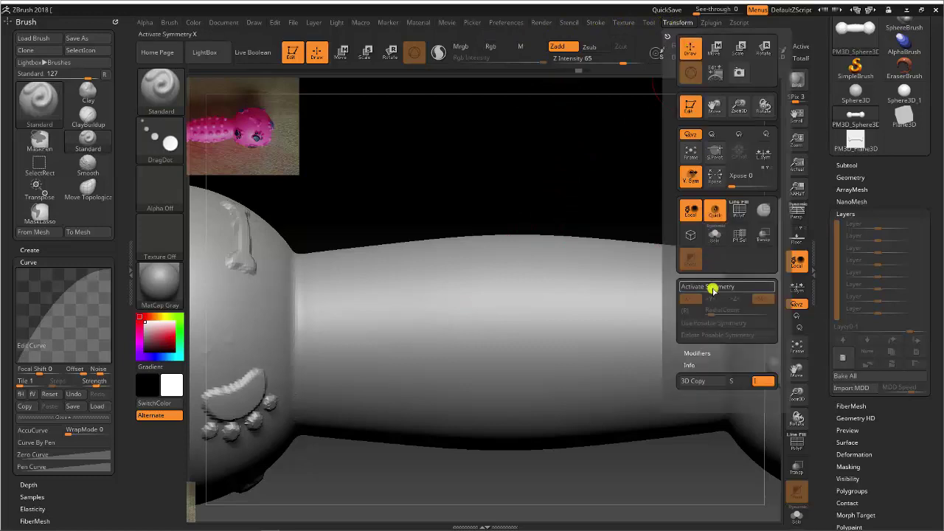
- Enable radial symmetry around the handle and try rings of dot bumps at a smaller size
left_click(712, 287)
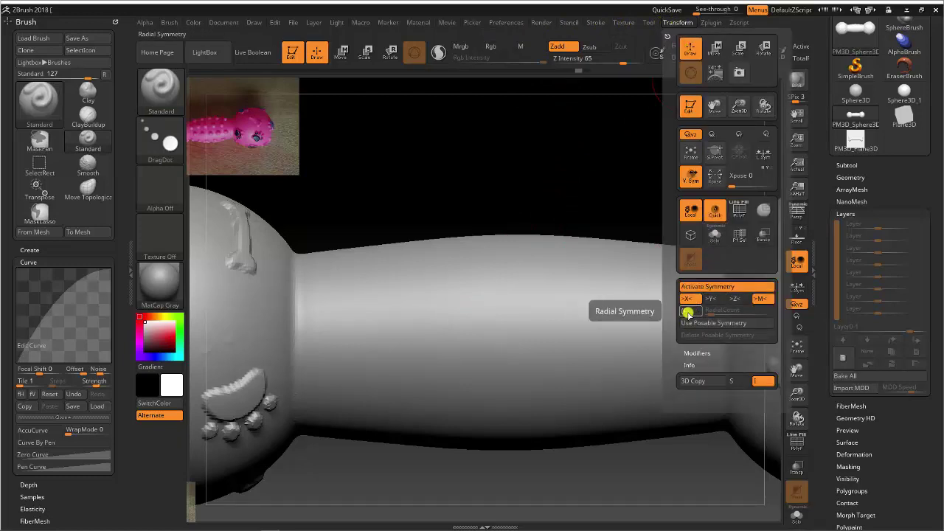
left_click(687, 312)
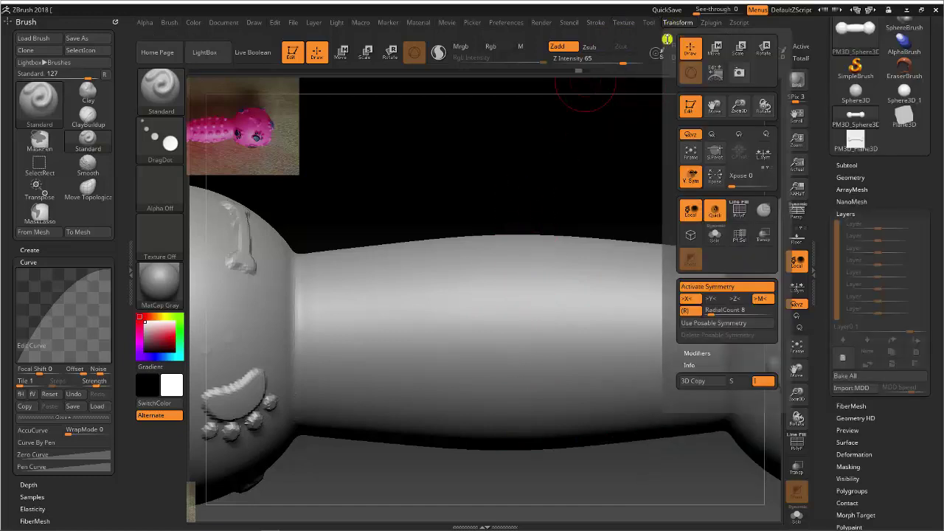
left_click(717, 310)
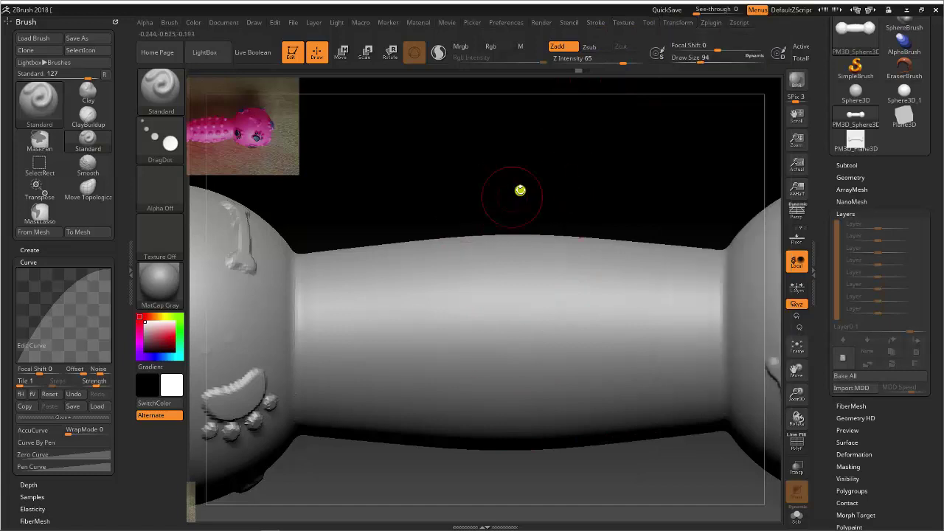
left_click_drag(521, 190, 507, 280)
left_click_drag(502, 277, 498, 282)
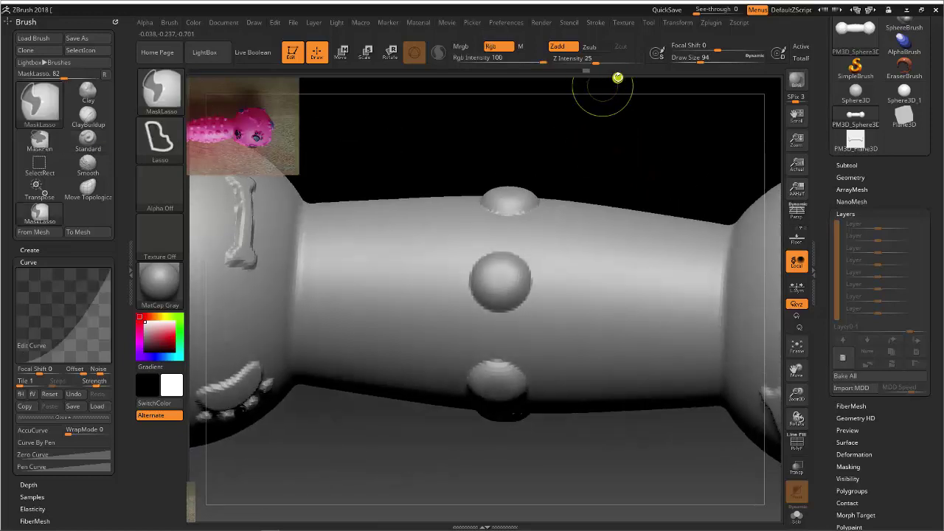
key("ctrl+z")
left_click_drag(698, 59, 698, 60)
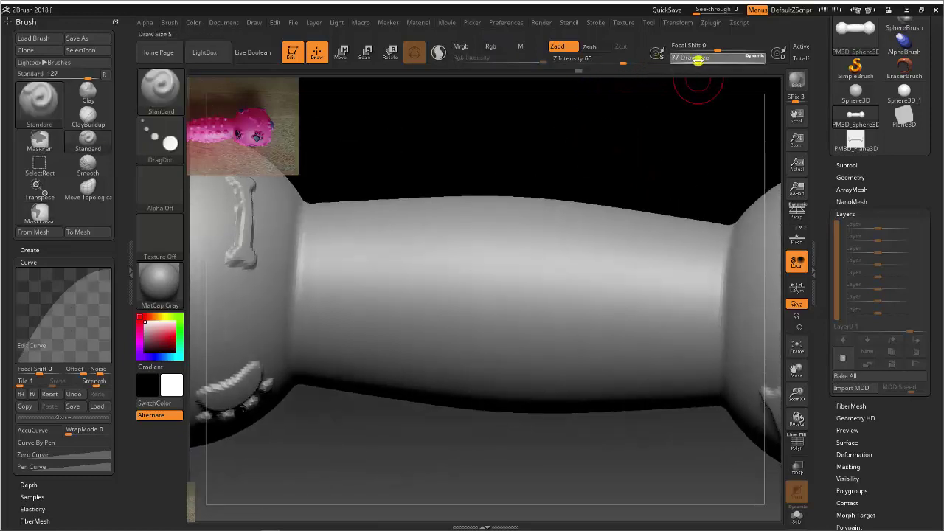
left_click_drag(499, 276, 496, 267)
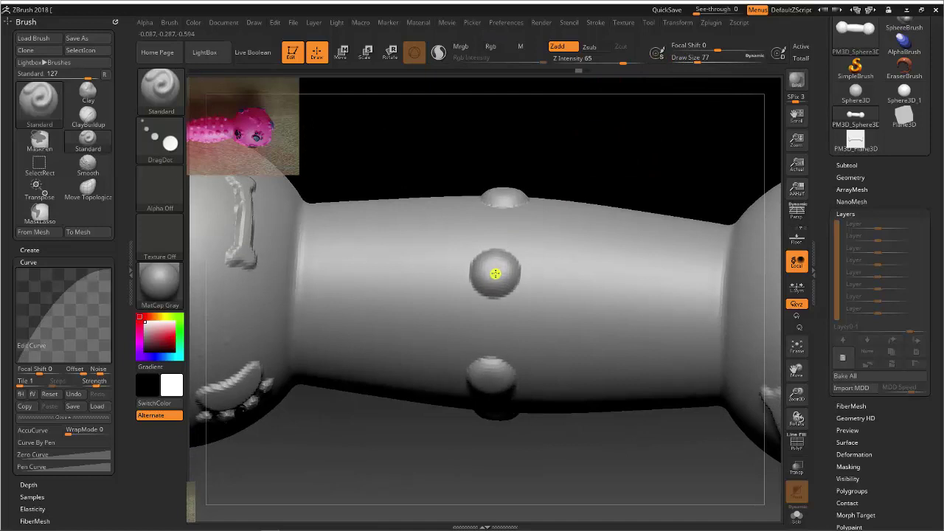
key("ctrl+z")
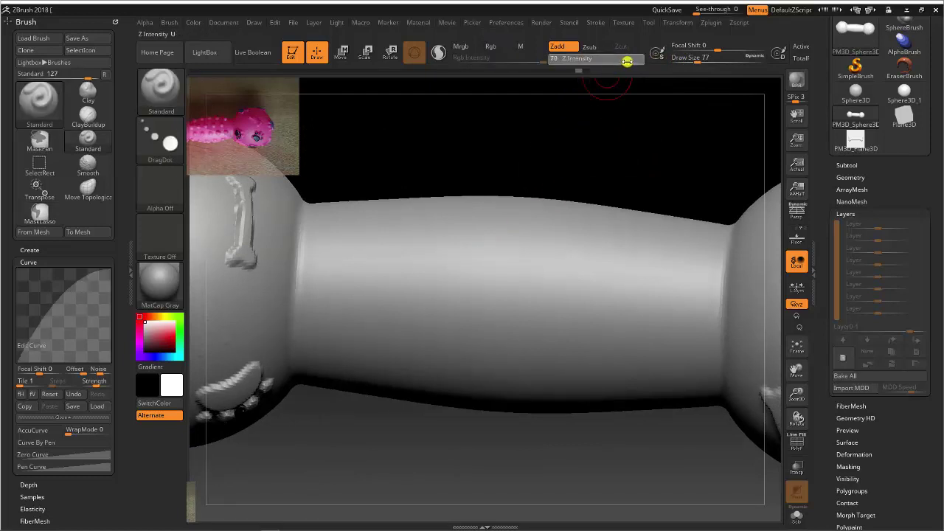
- Raise Z Intensity to 73 and sculpt several rings of dot bumps along the handle
left_click_drag(627, 62, 629, 62)
left_click_drag(503, 248, 492, 250)
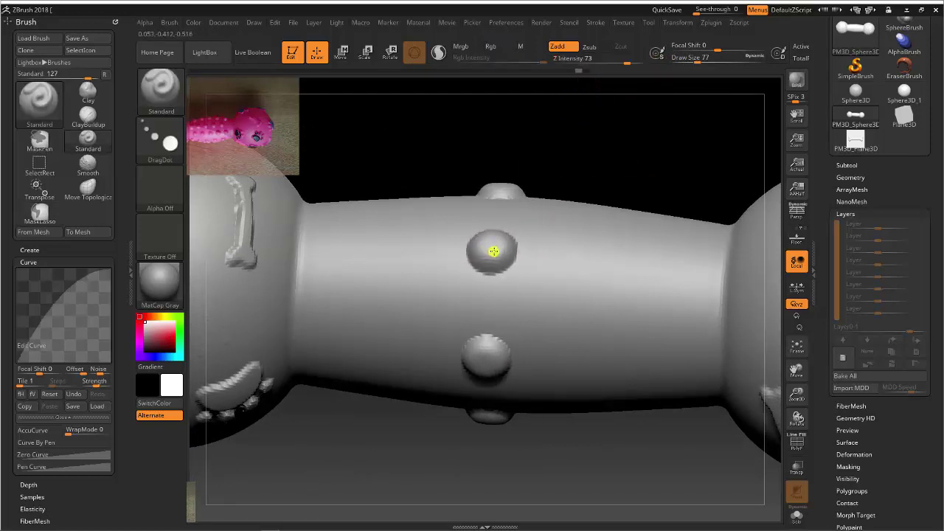
left_click_drag(423, 307, 419, 305)
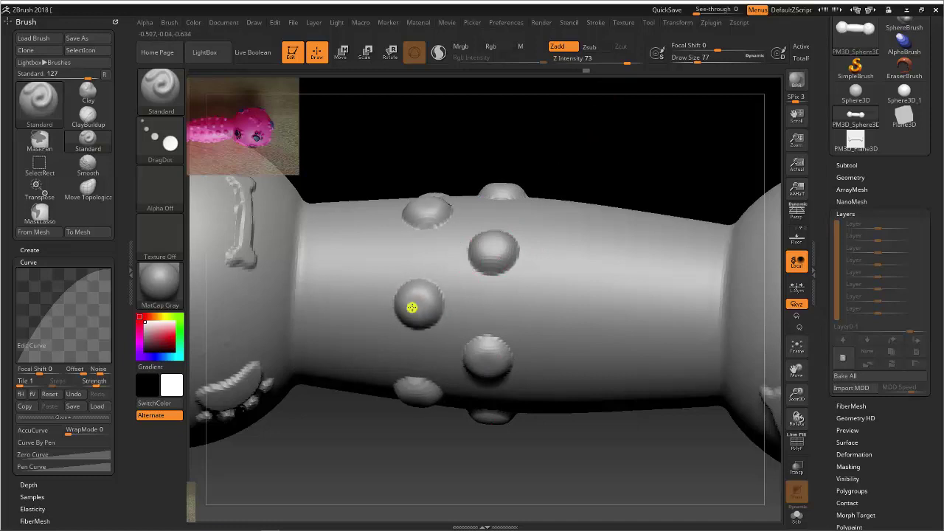
left_click_drag(352, 348, 353, 344)
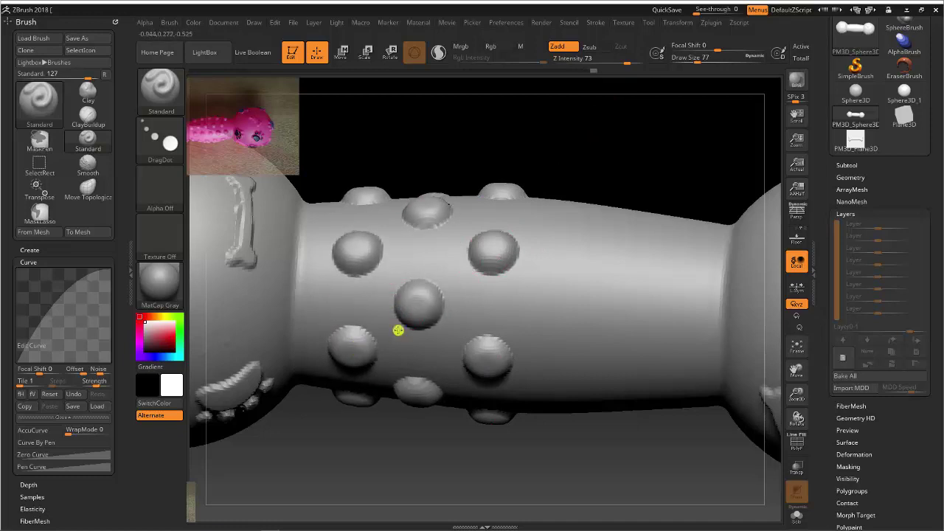
left_click_drag(559, 311, 561, 312)
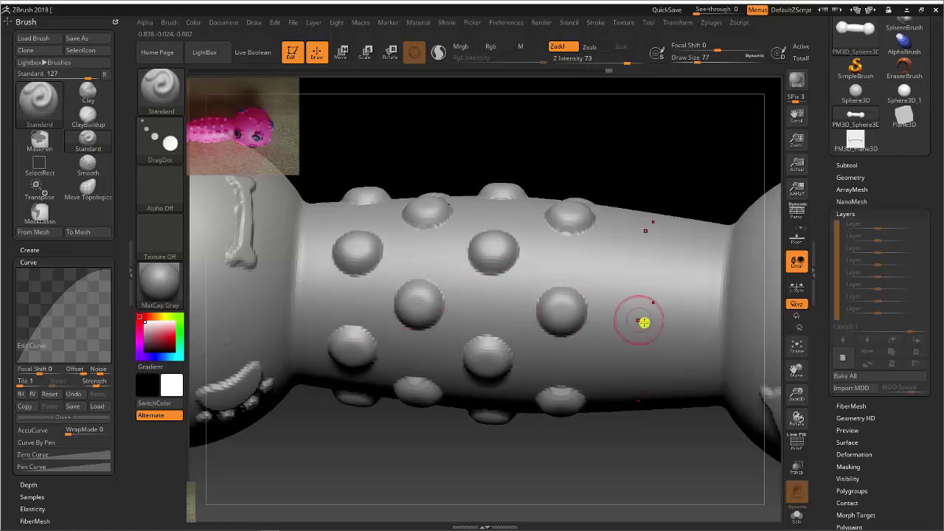
left_click_drag(640, 267, 644, 266)
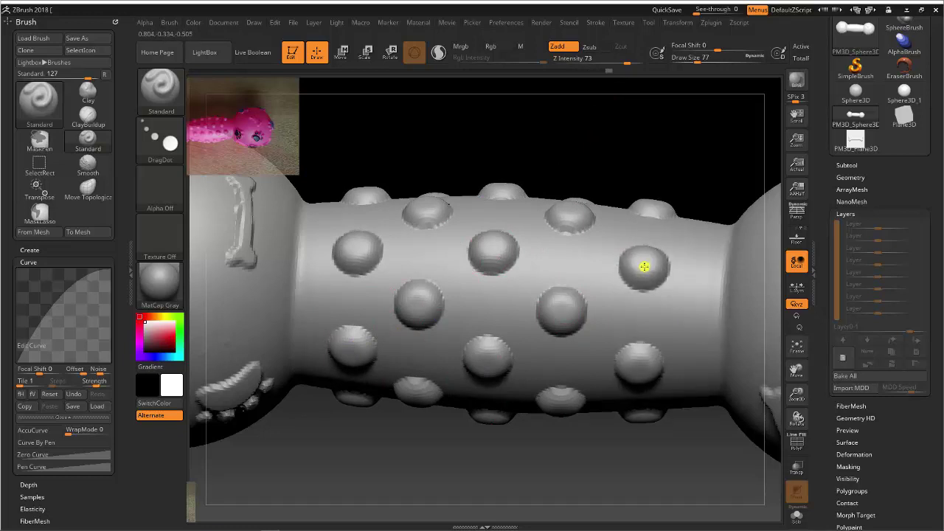
- Frame the toy in perspective and apply Tool > Deformation > Polish to smooth it
key("p")
key("f")
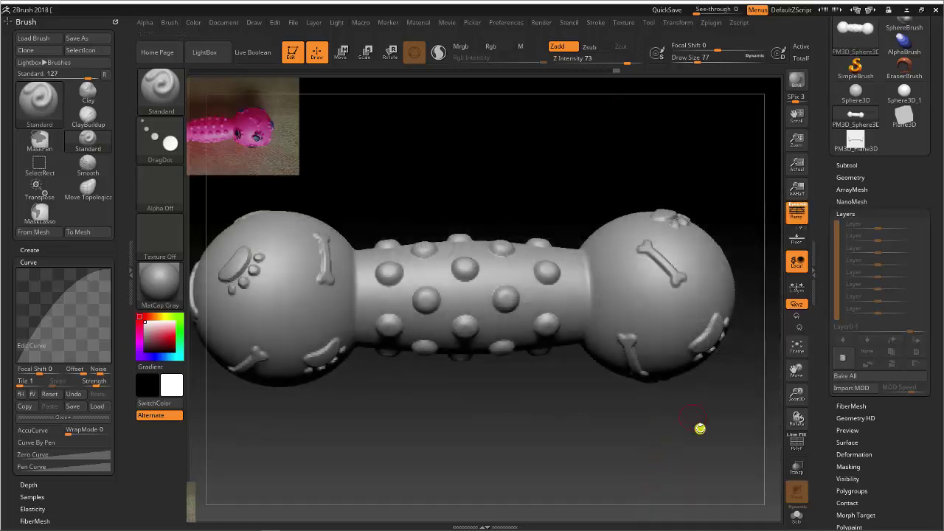
left_click_drag(702, 401, 660, 431)
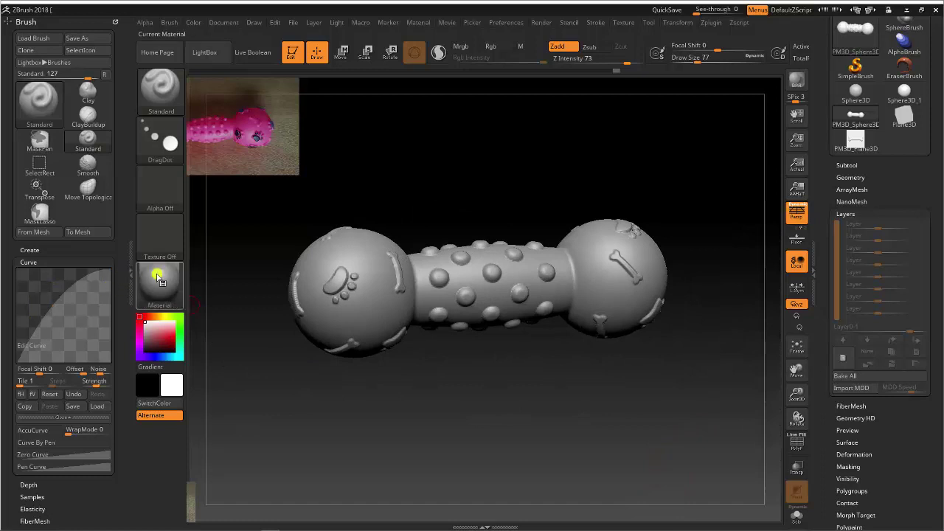
left_click(130, 272)
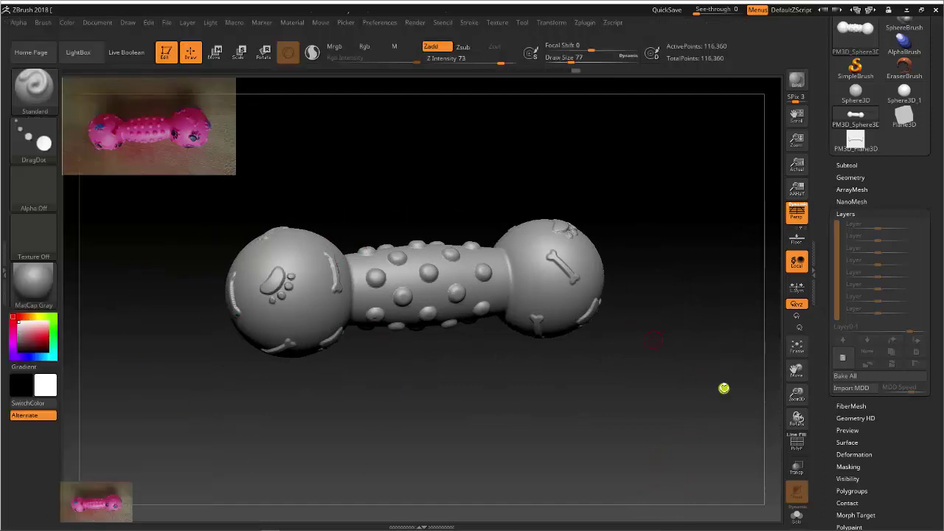
scroll(905, 413, "down", 5)
scroll(885, 369, "up", 4)
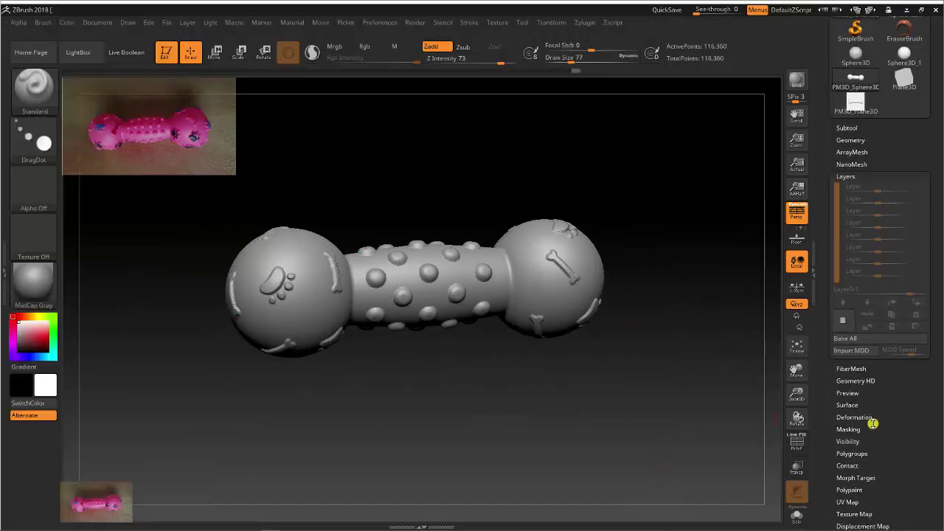
left_click_drag(662, 396, 736, 448, "alt")
left_click(867, 418)
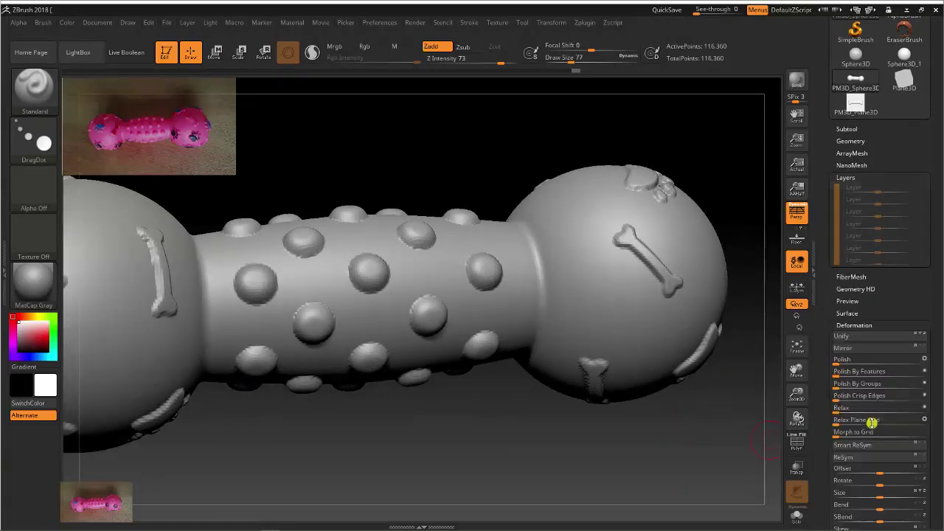
left_click_drag(838, 273, 841, 274)
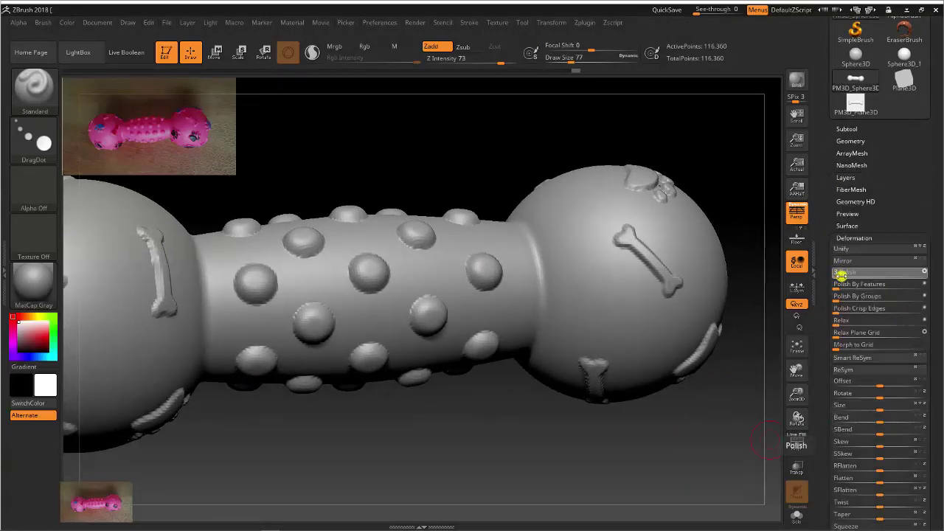
mouse_move(717, 163)
left_mouse_down()
mouse_move(694, 166)
mouse_move(734, 167)
left_mouse_up()
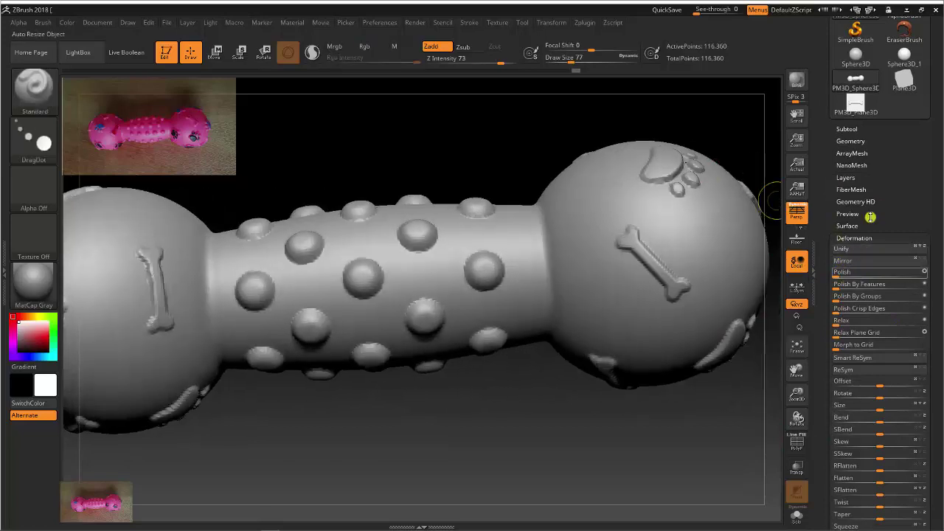
- Turn off DynaMesh and Divide twice to reach three levels (1.869 million points)
left_click(852, 141)
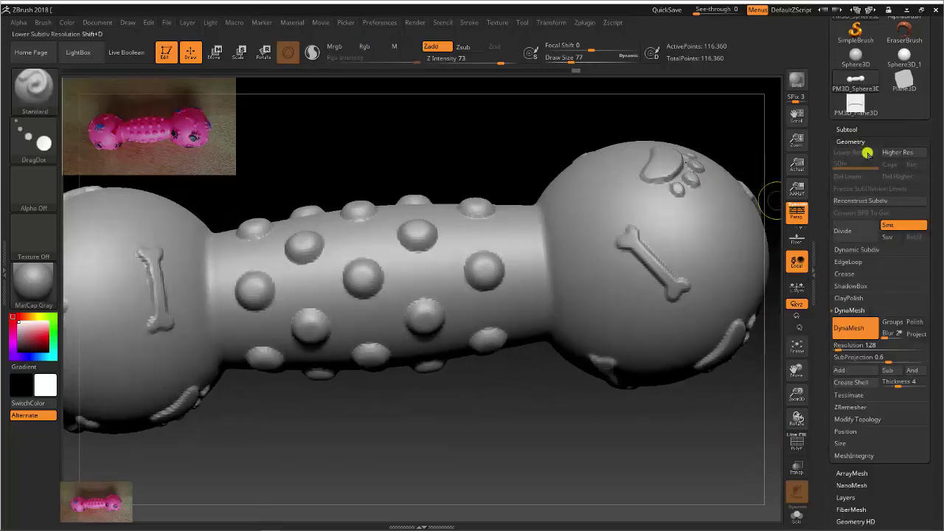
left_click(854, 336)
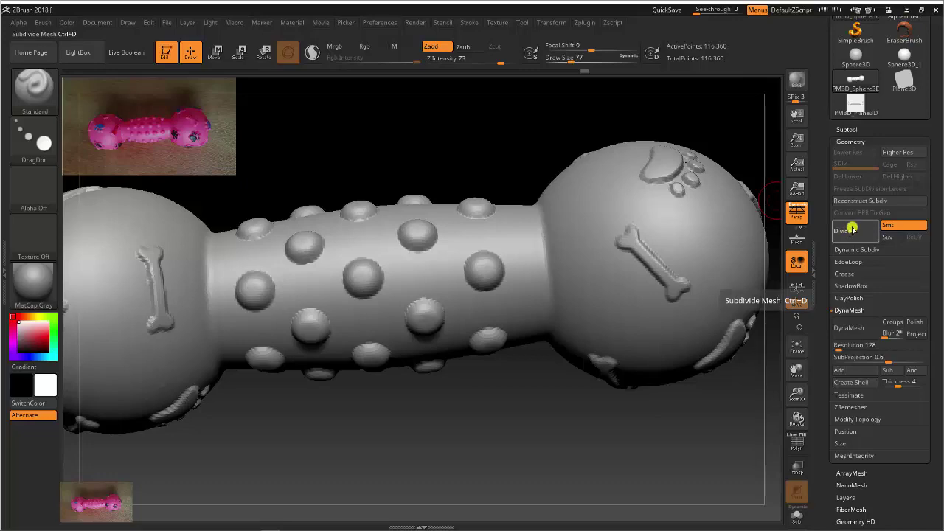
left_click(853, 229)
left_click(853, 231)
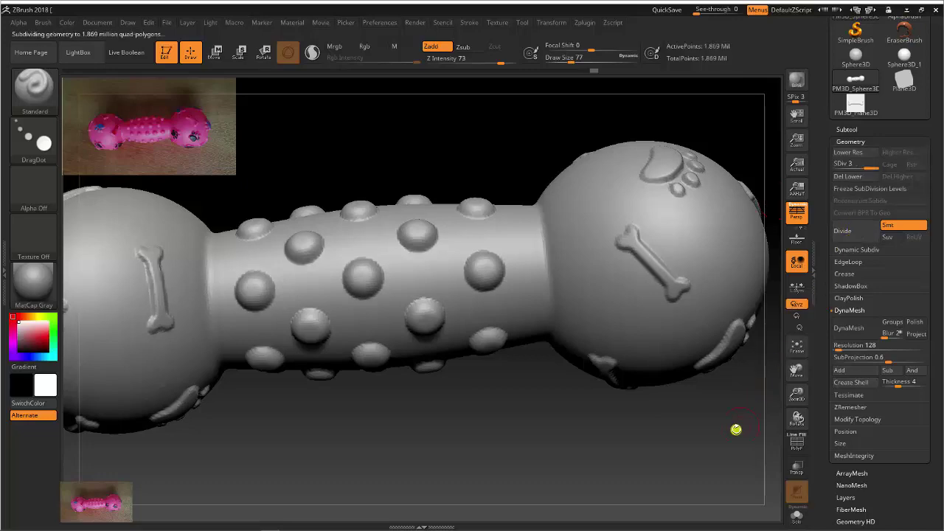
mouse_move(735, 430)
left_mouse_down()
mouse_move(701, 436)
mouse_move(698, 455)
mouse_move(729, 461)
mouse_move(742, 445)
mouse_move(832, 417)
left_mouse_up()
left_click_drag(884, 485, 889, 387)
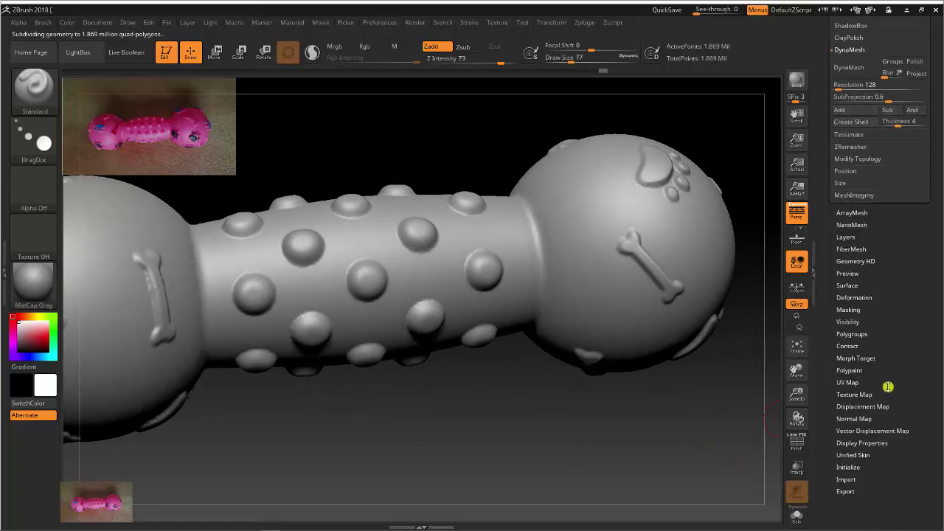
- Apply Polish again to smooth the subdivided surface
left_click(859, 298)
left_click_drag(824, 80, 836, 117)
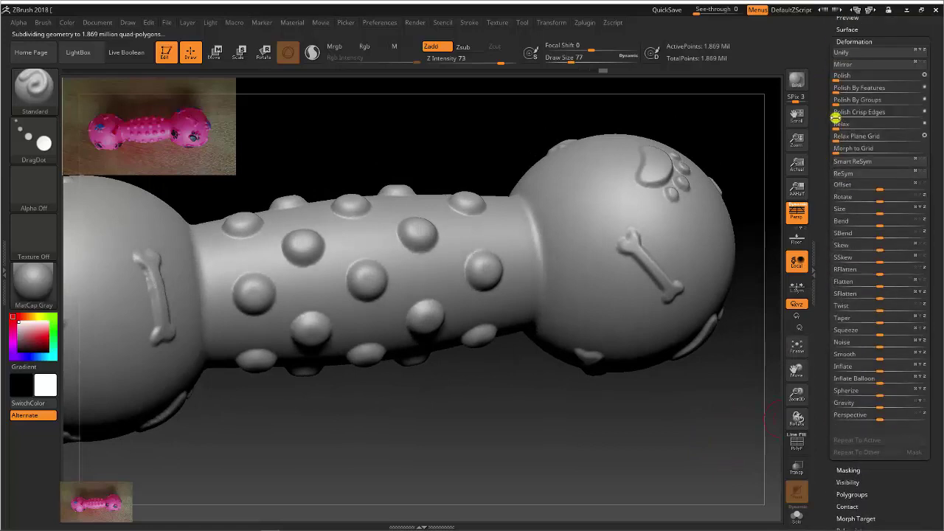
left_click(839, 77)
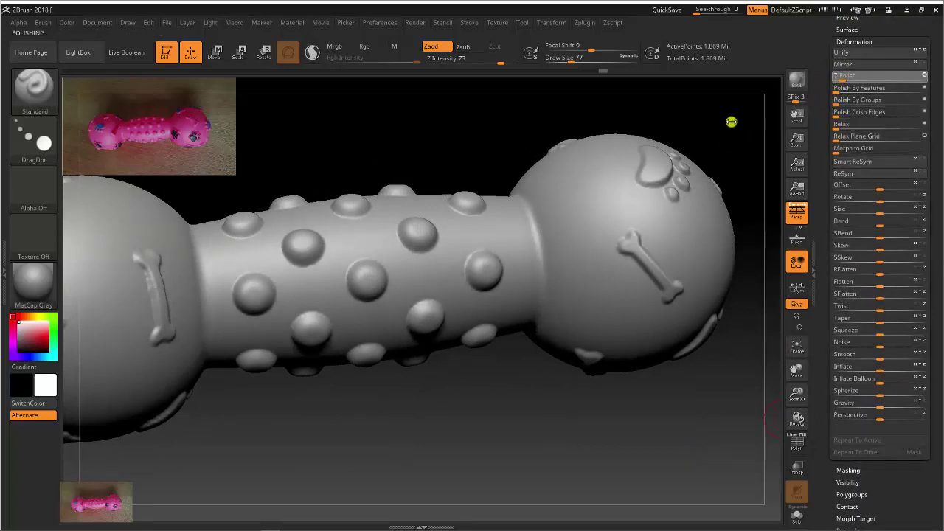
left_click_drag(763, 110, 688, 196)
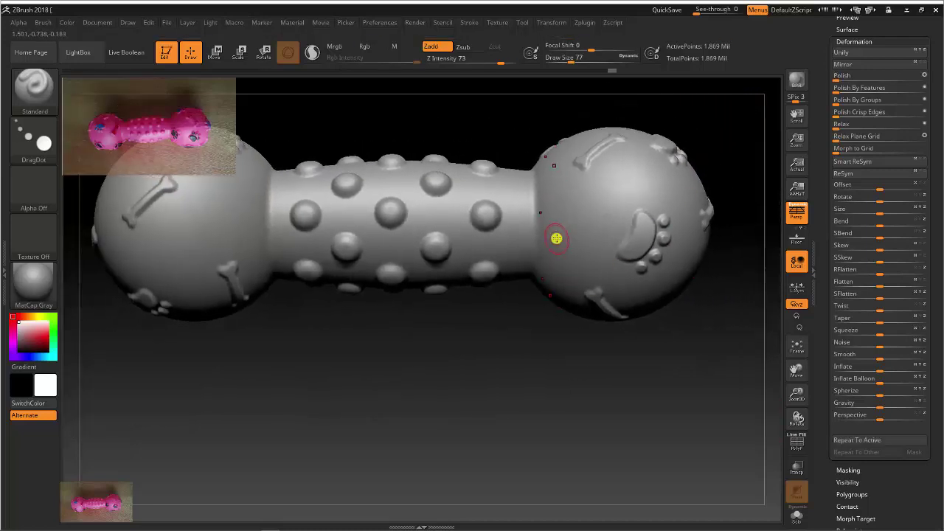
left_click_drag(453, 401, 441, 419)
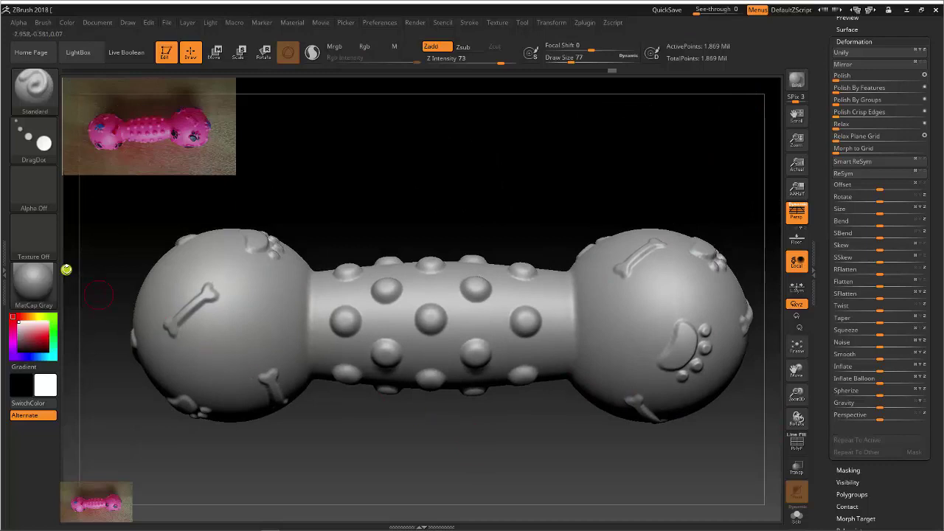
- Fill the whole toy with pink, tuning the shade to (230, 102, 186)
left_click(31, 338)
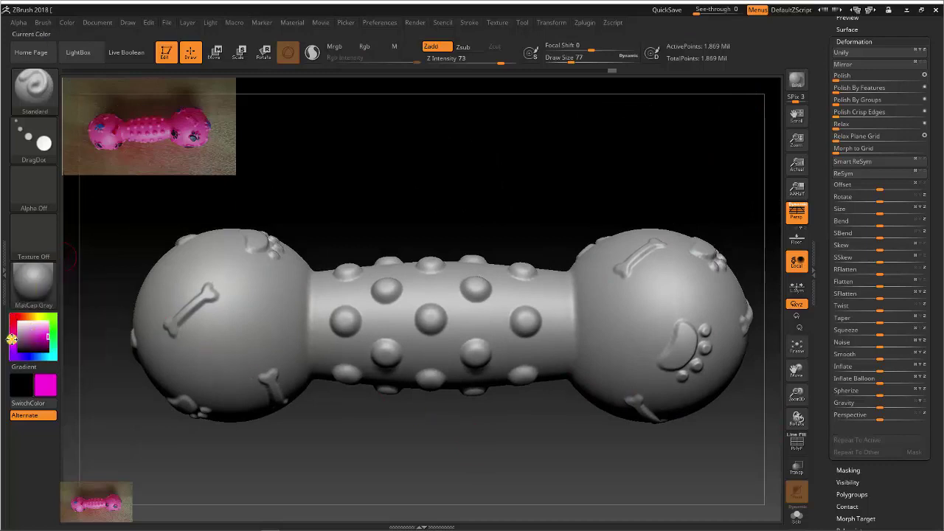
key("ctrl+f")
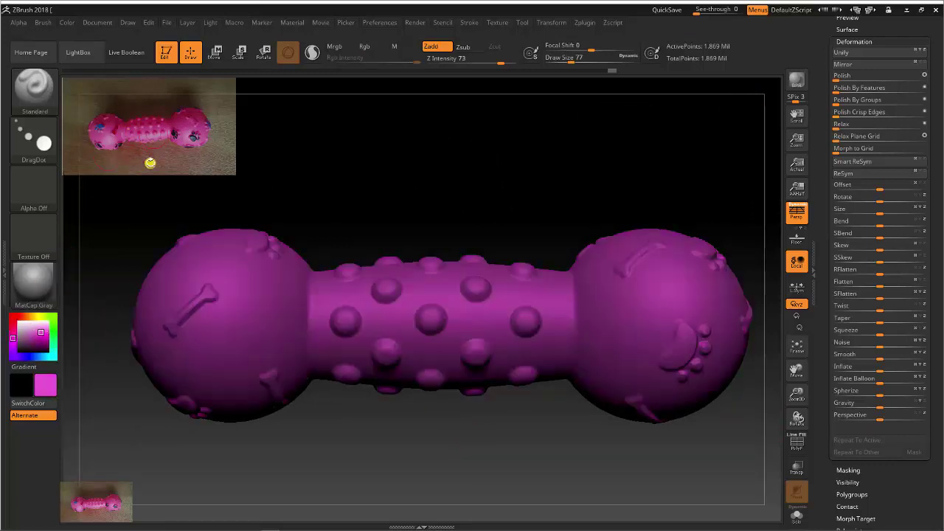
left_click_drag(37, 332, 11, 334)
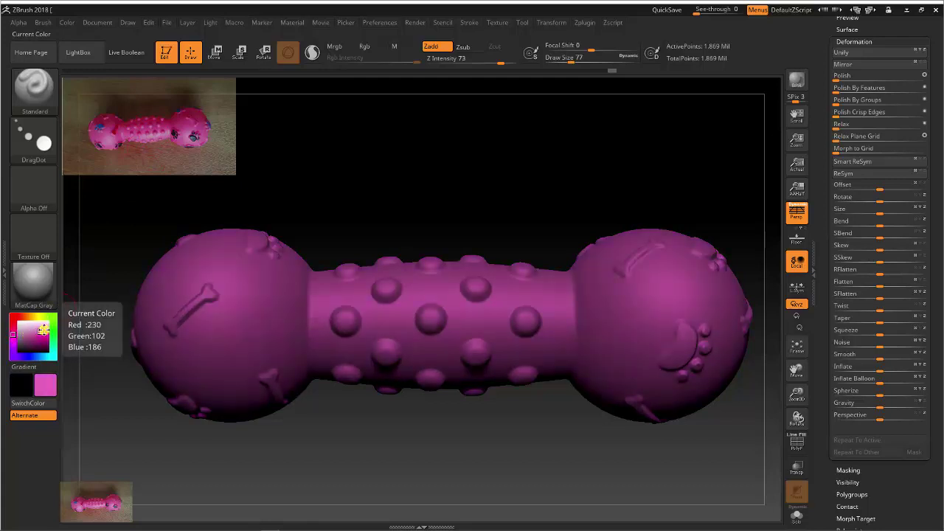
left_click_drag(347, 184, 373, 194)
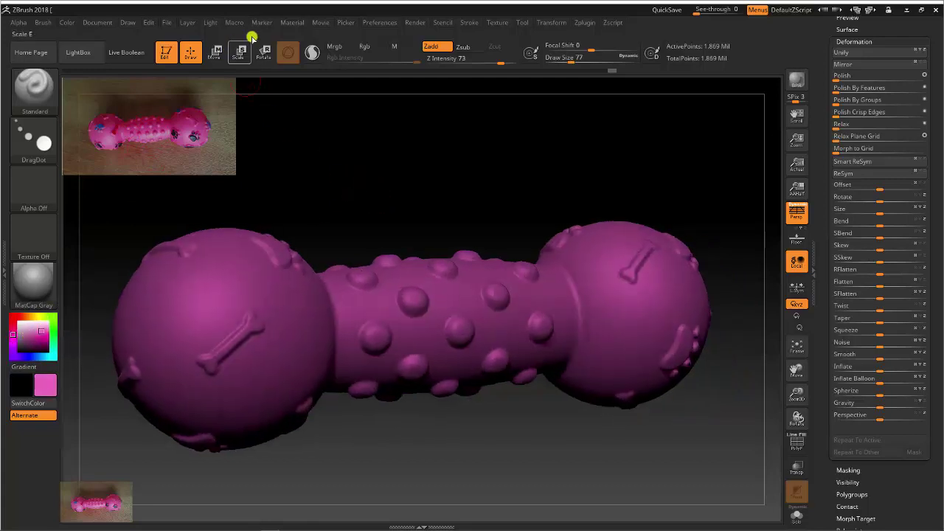
- Raise MatCap Gray's Intensity A to about 1.75 to brighten the material
left_click(296, 23)
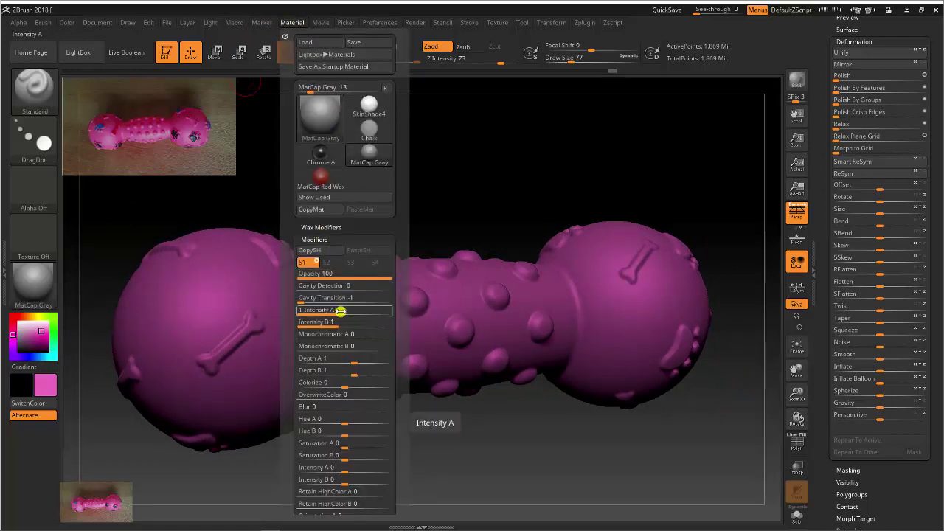
left_click_drag(340, 310, 352, 312)
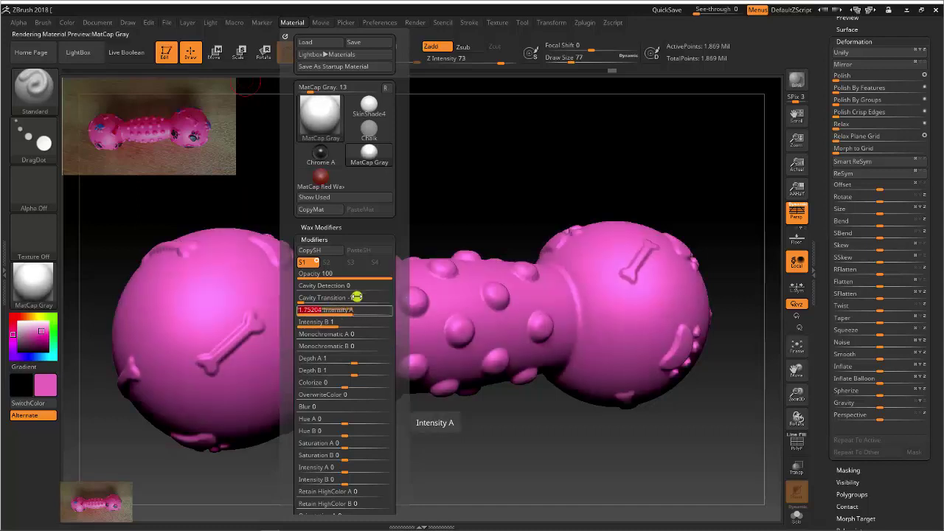
mouse_move(533, 179)
left_mouse_down("shift")
mouse_move(531, 164)
mouse_move(556, 152)
mouse_move(554, 180)
mouse_move(544, 133)
mouse_move(578, 174)
mouse_move(708, 177)
mouse_move(717, 220)
left_mouse_up("shift")
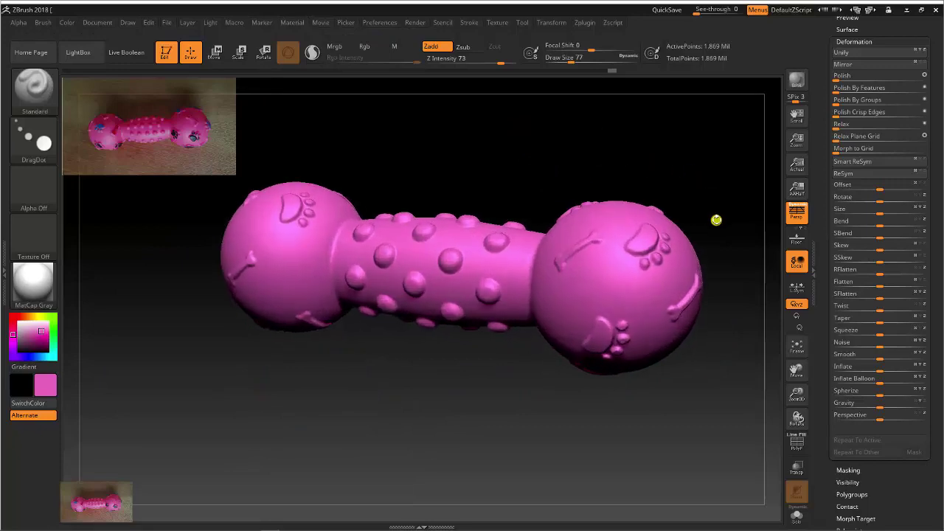
left_click(793, 443)
mouse_move(699, 423)
left_mouse_down()
mouse_move(706, 445)
mouse_move(713, 395)
mouse_move(681, 411)
mouse_move(280, 373)
left_mouse_up()
mouse_move(422, 171)
left_mouse_down()
mouse_move(437, 167)
mouse_move(443, 189)
left_mouse_up()
mouse_move(504, 175)
left_mouse_down()
mouse_move(651, 145)
mouse_move(707, 154)
mouse_move(719, 169)
mouse_move(740, 312)
left_mouse_up()
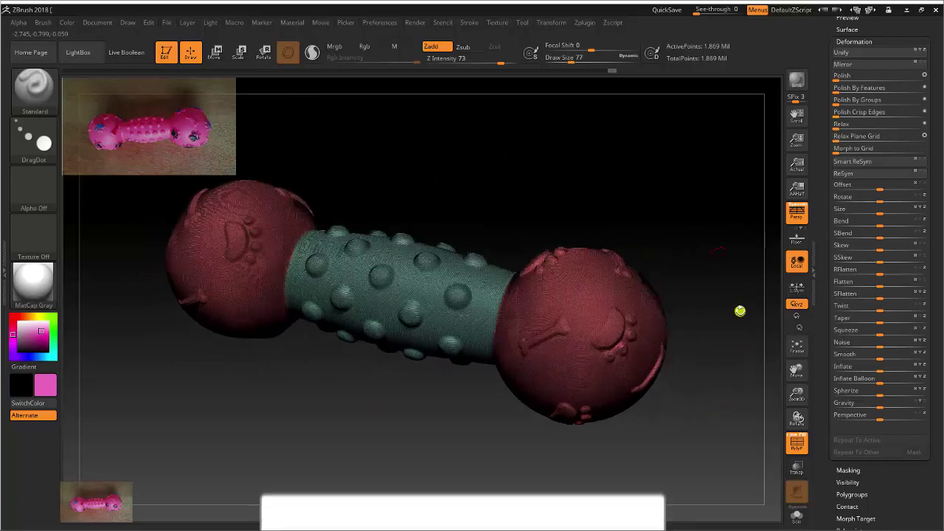
key("shift+f")
mouse_move(662, 204)
left_mouse_down()
mouse_move(703, 206)
mouse_move(693, 192)
mouse_move(708, 206)
mouse_move(699, 224)
left_mouse_up()
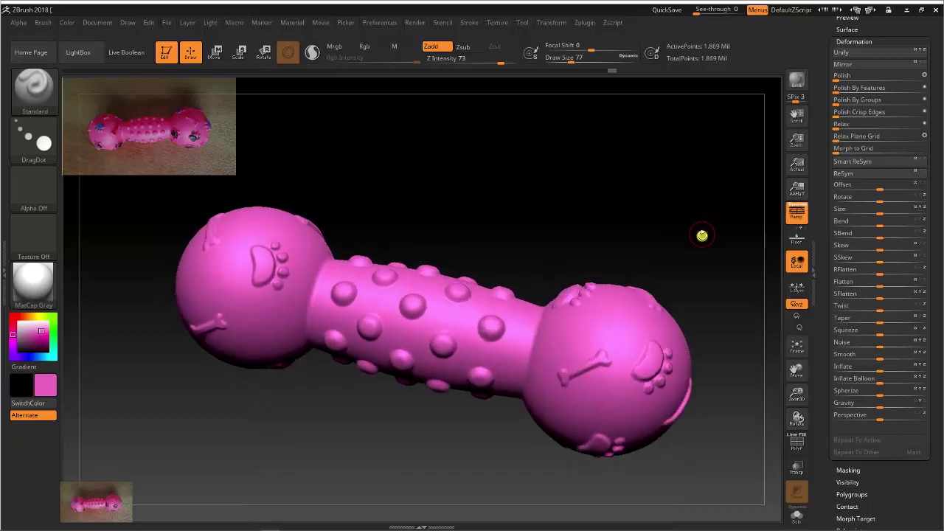